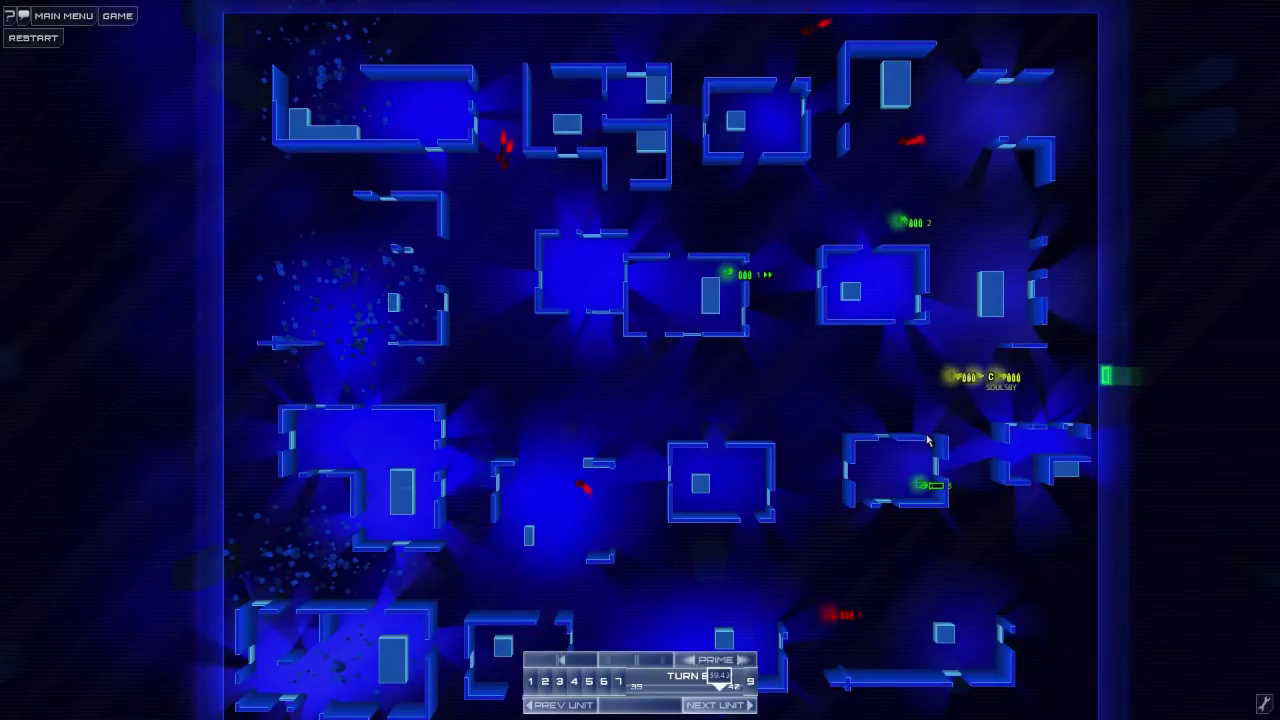
Give shotgun unit 3 a waypoint with its aim fixed down-left.
left_click(926, 490)
right_click(884, 488)
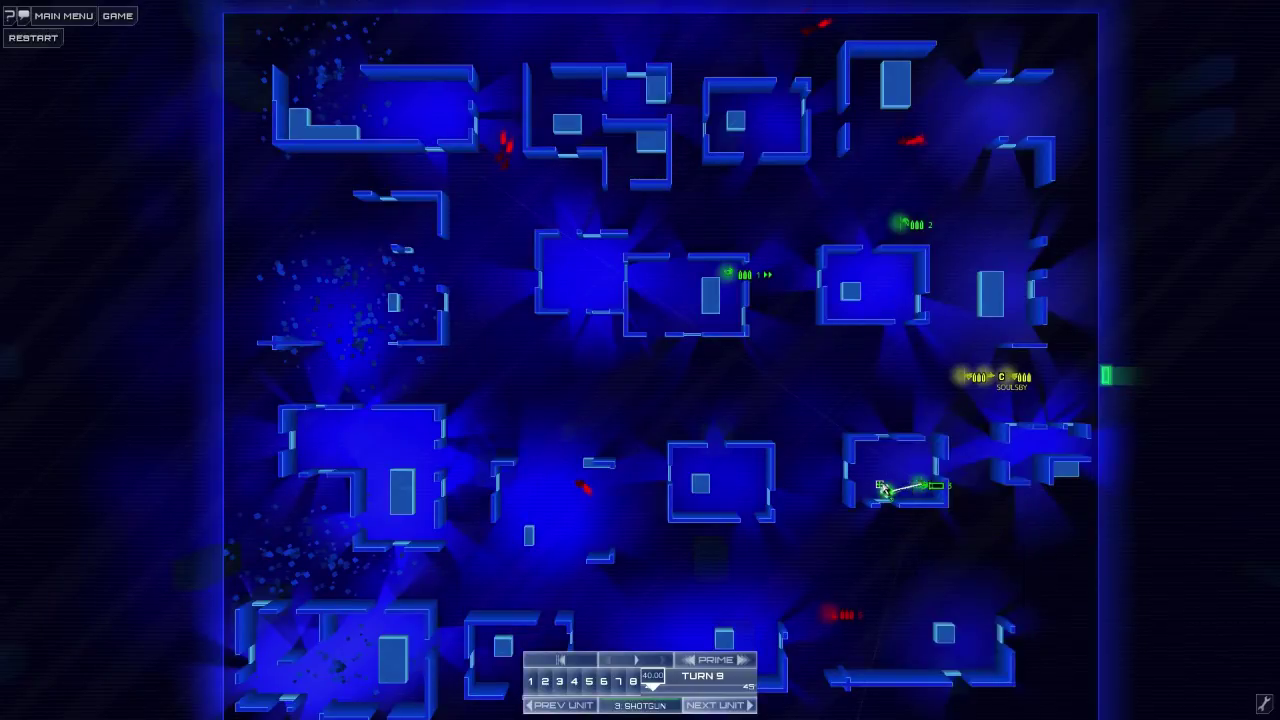
left_click(840, 518)
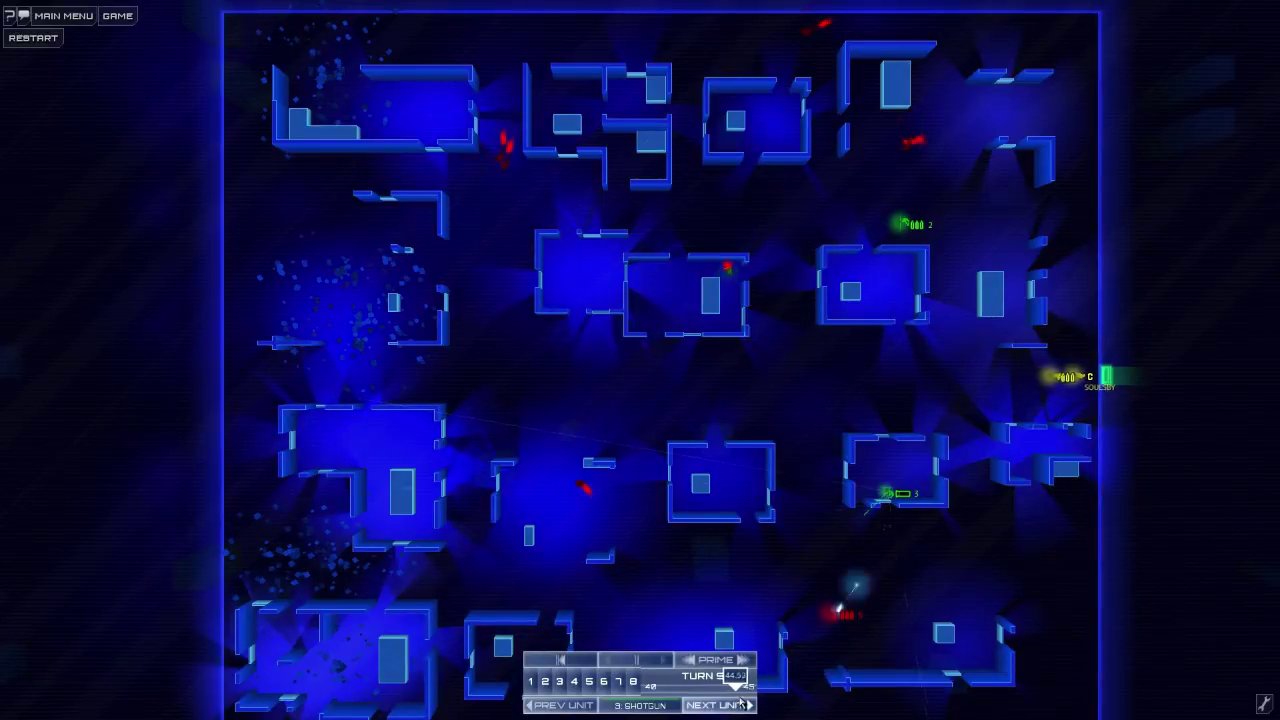
left_click(912, 491)
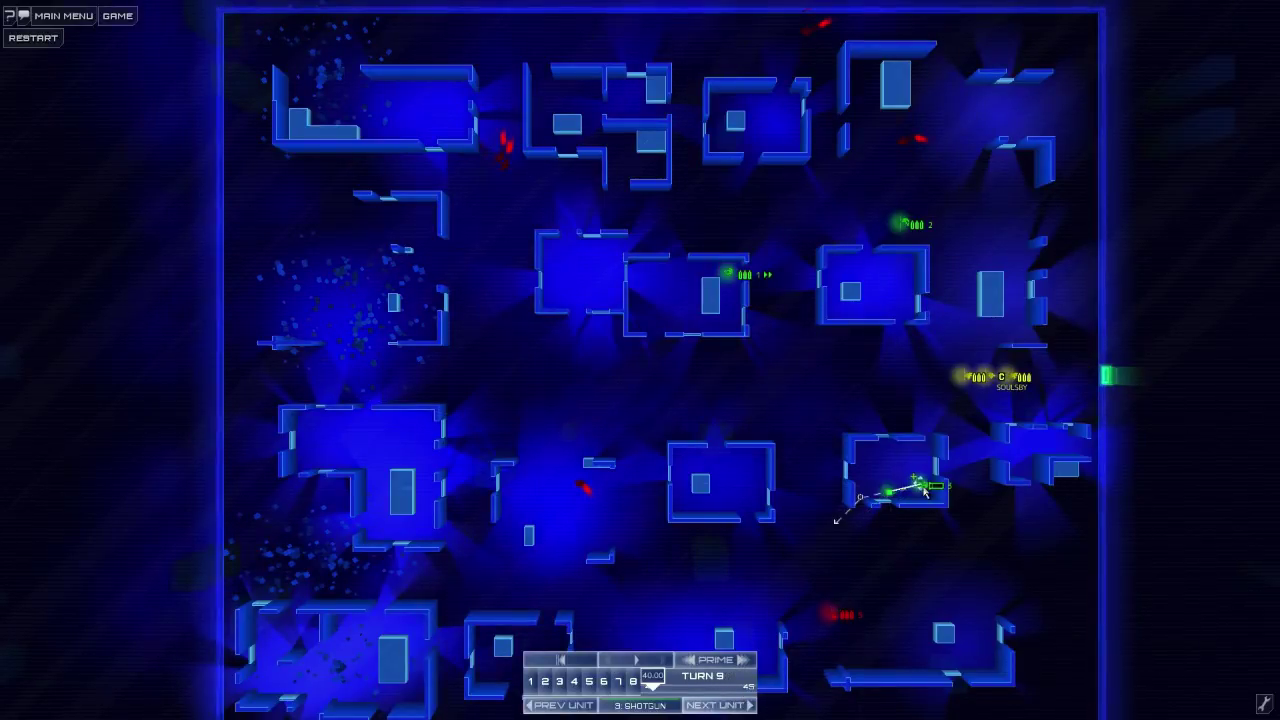
Plot a waypoint for machine-gun unit 1.
left_click(723, 277)
right_click(723, 277)
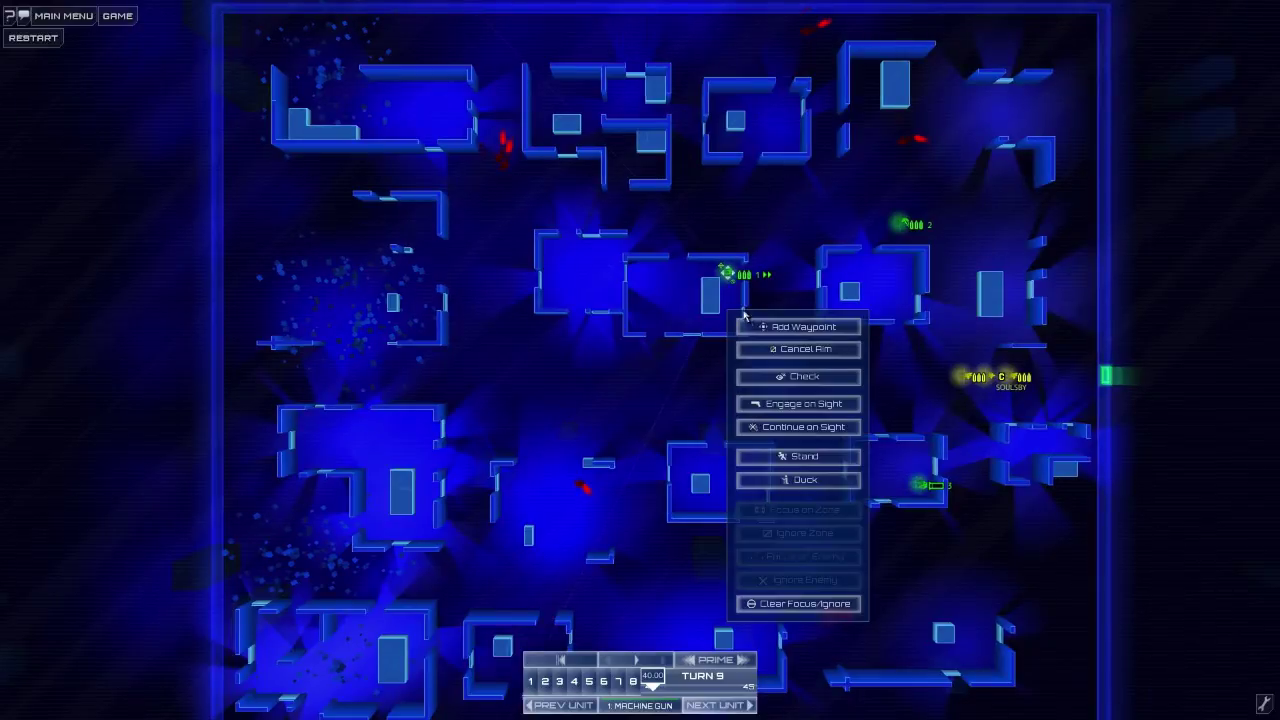
left_click(717, 282)
left_click(718, 321)
right_click(718, 321)
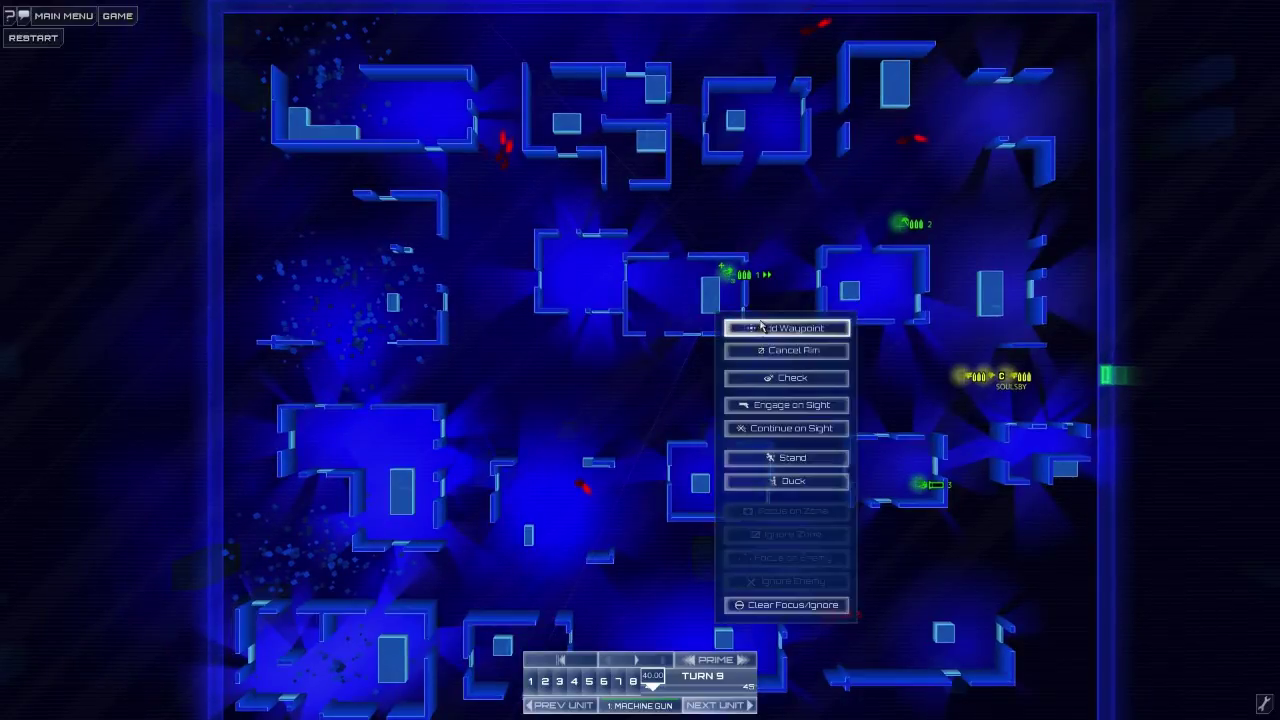
Predict enemy unit 5's move, preview turn 9 against it, and submit the turn.
left_click(640, 661)
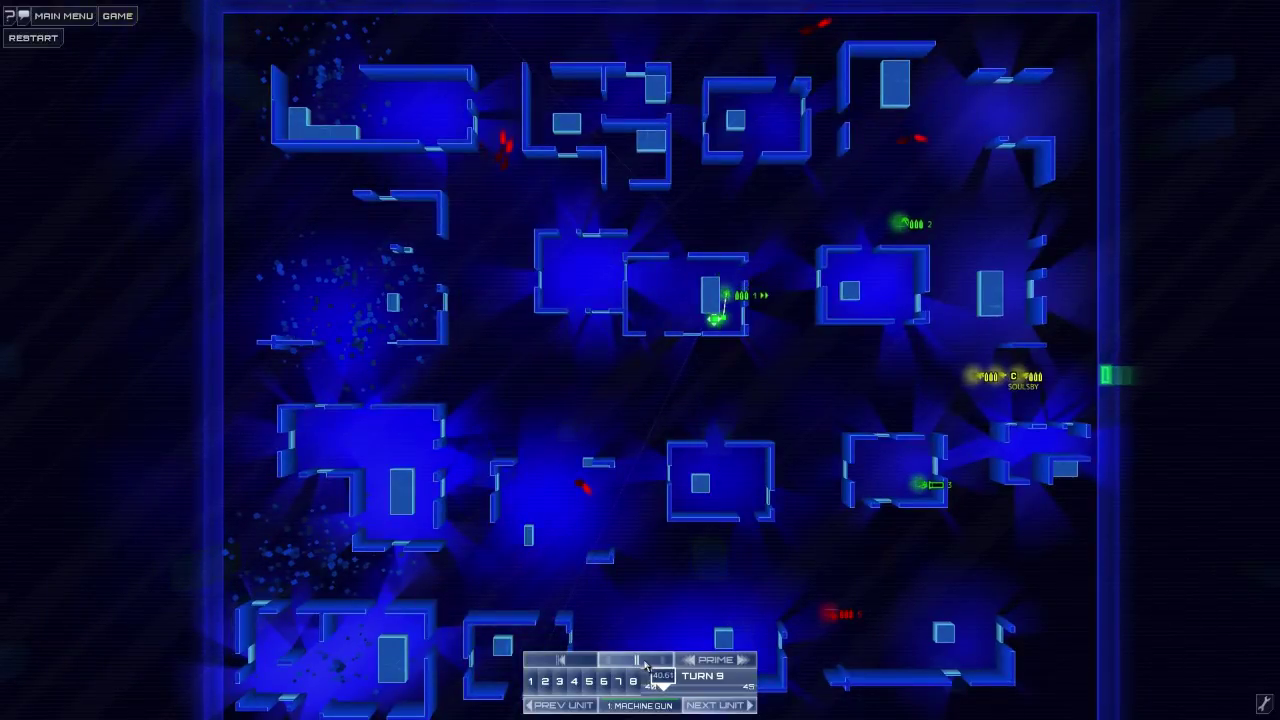
left_click(829, 618)
left_click(961, 527)
right_click(961, 527)
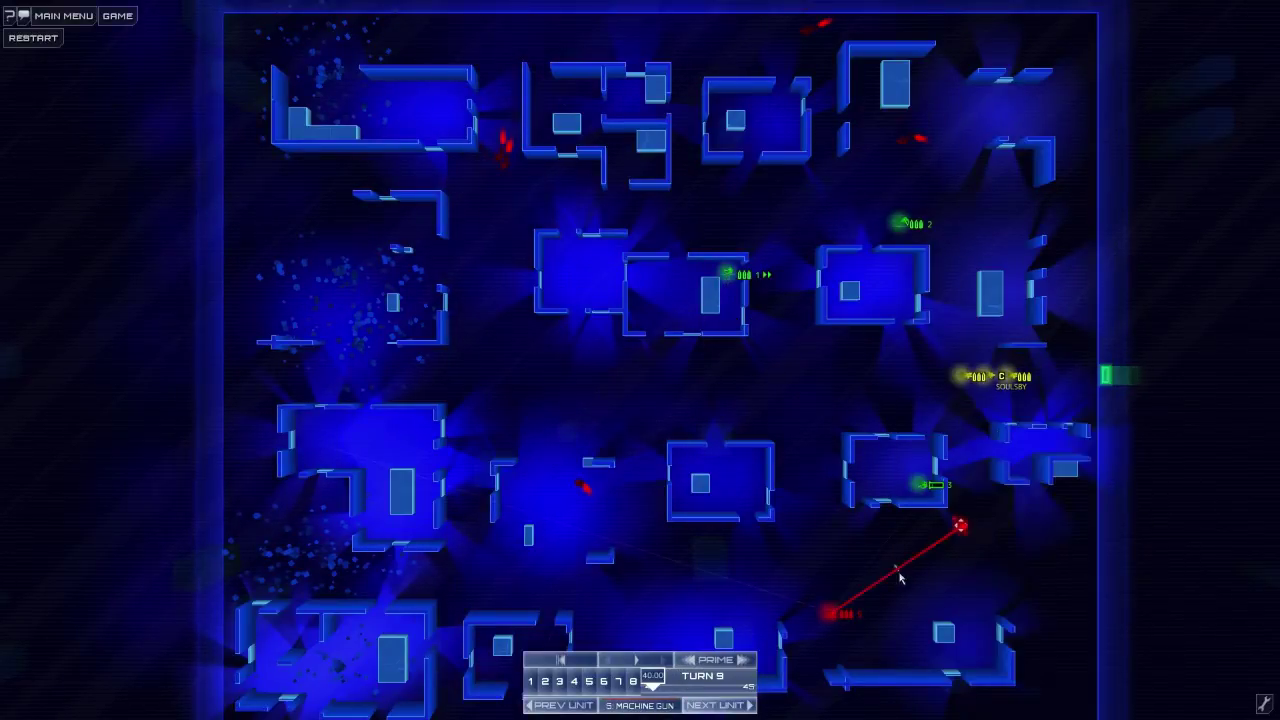
right_click(826, 612)
left_click(895, 446)
left_click(641, 664)
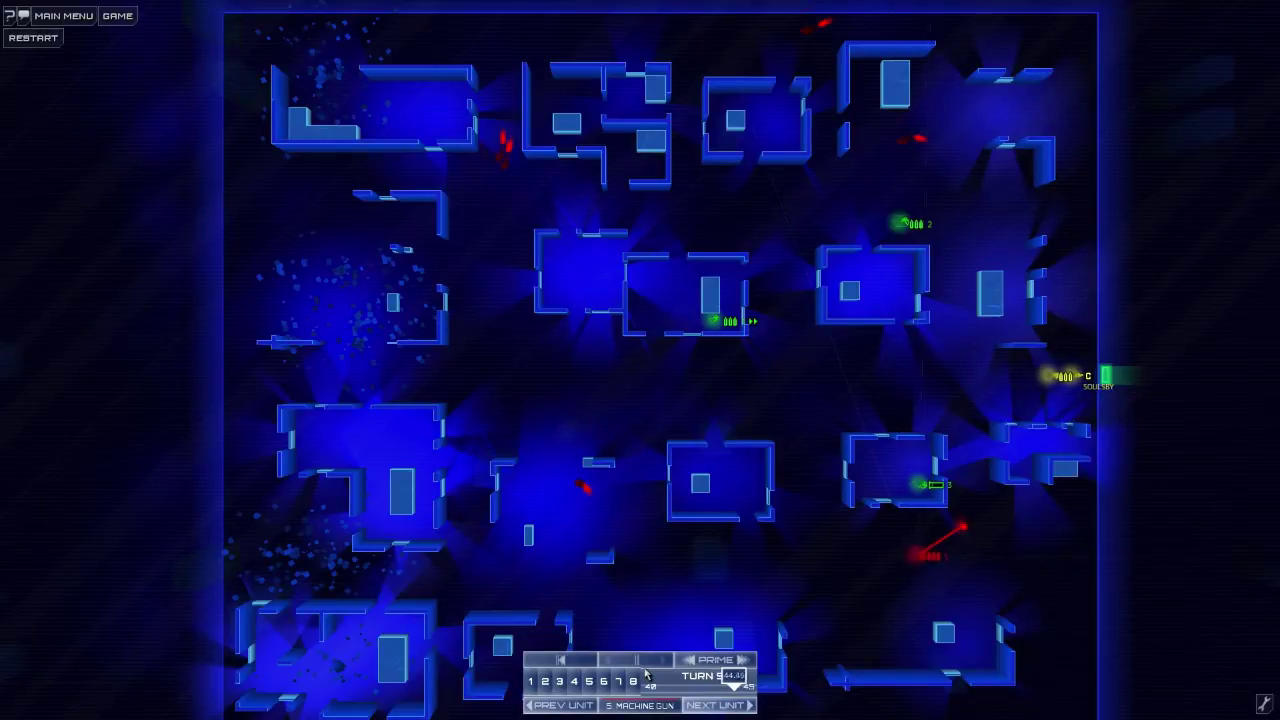
left_click(715, 660)
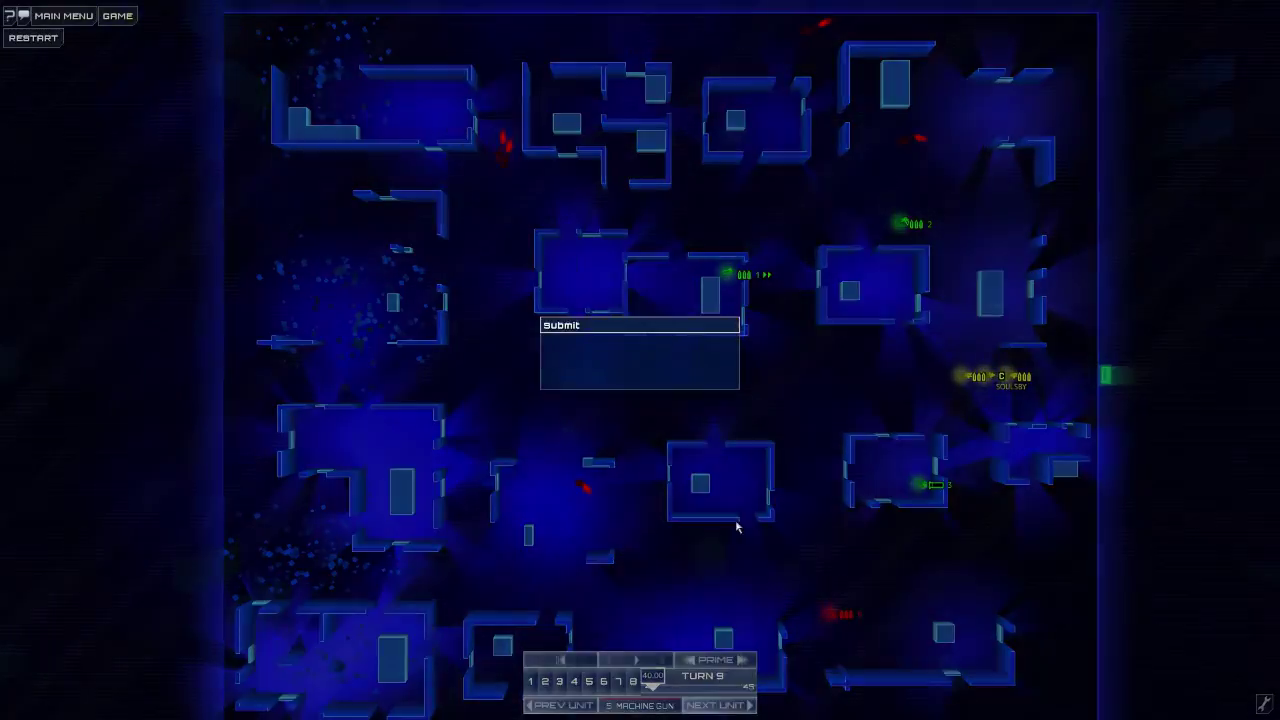
left_click(600, 381)
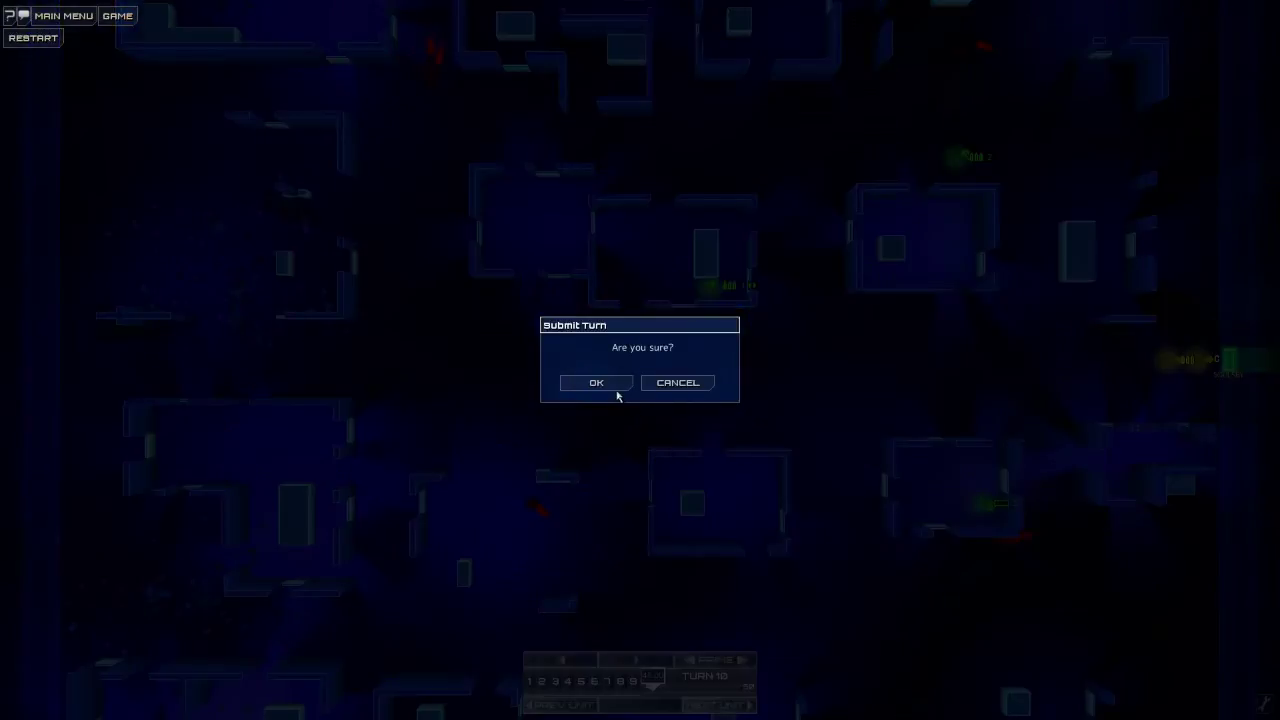
Aim the shotgun unit toward the lower right and submit turn 10.
left_click(676, 388)
right_click(981, 491)
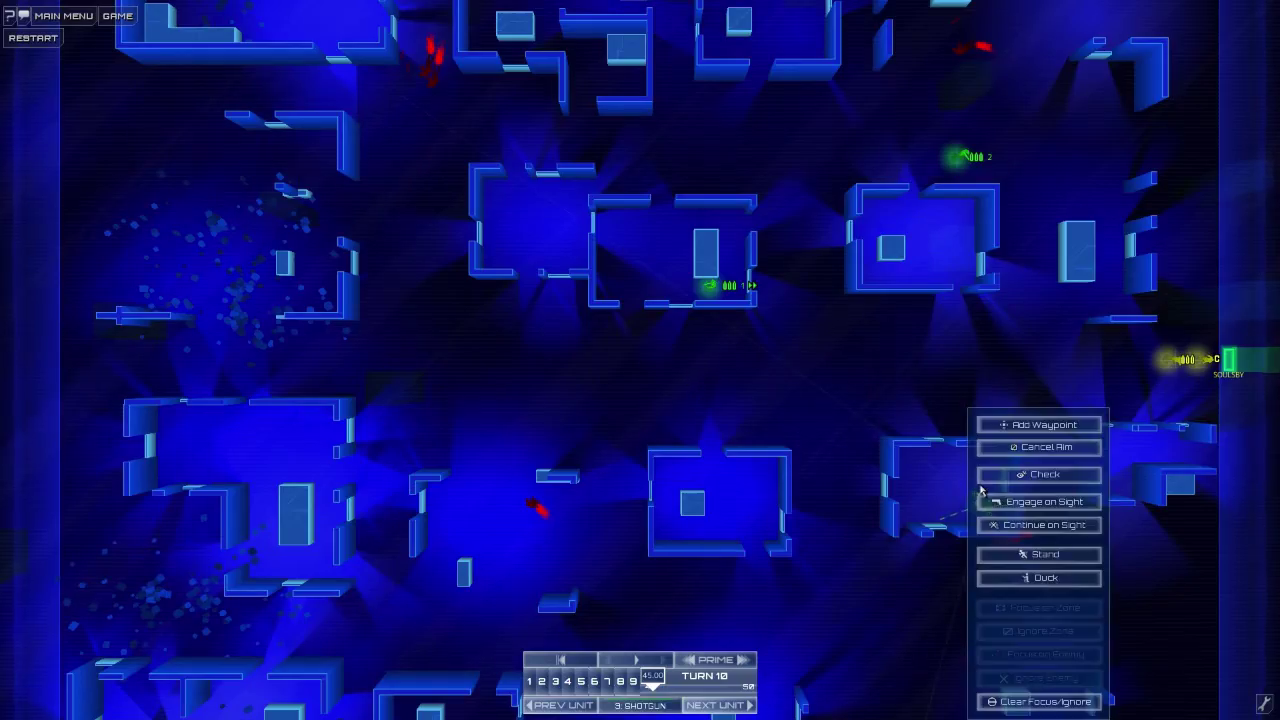
left_click(998, 424)
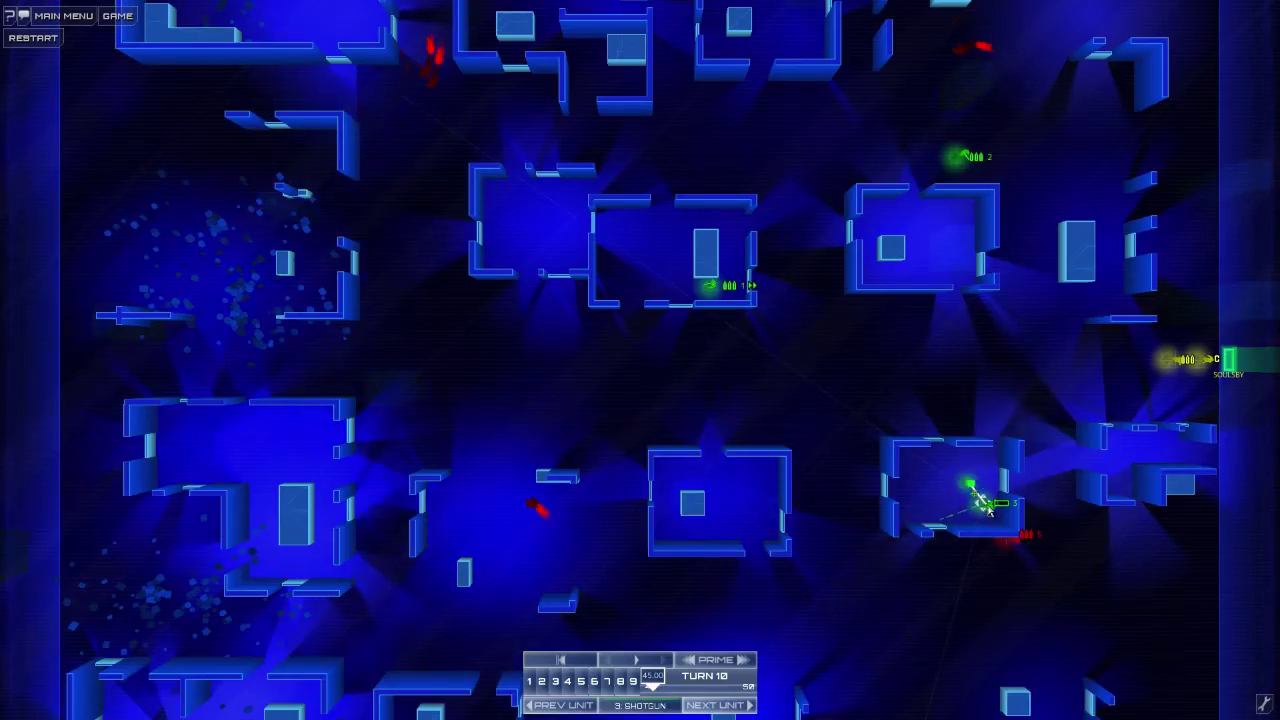
right_click(988, 507)
left_click(1044, 472)
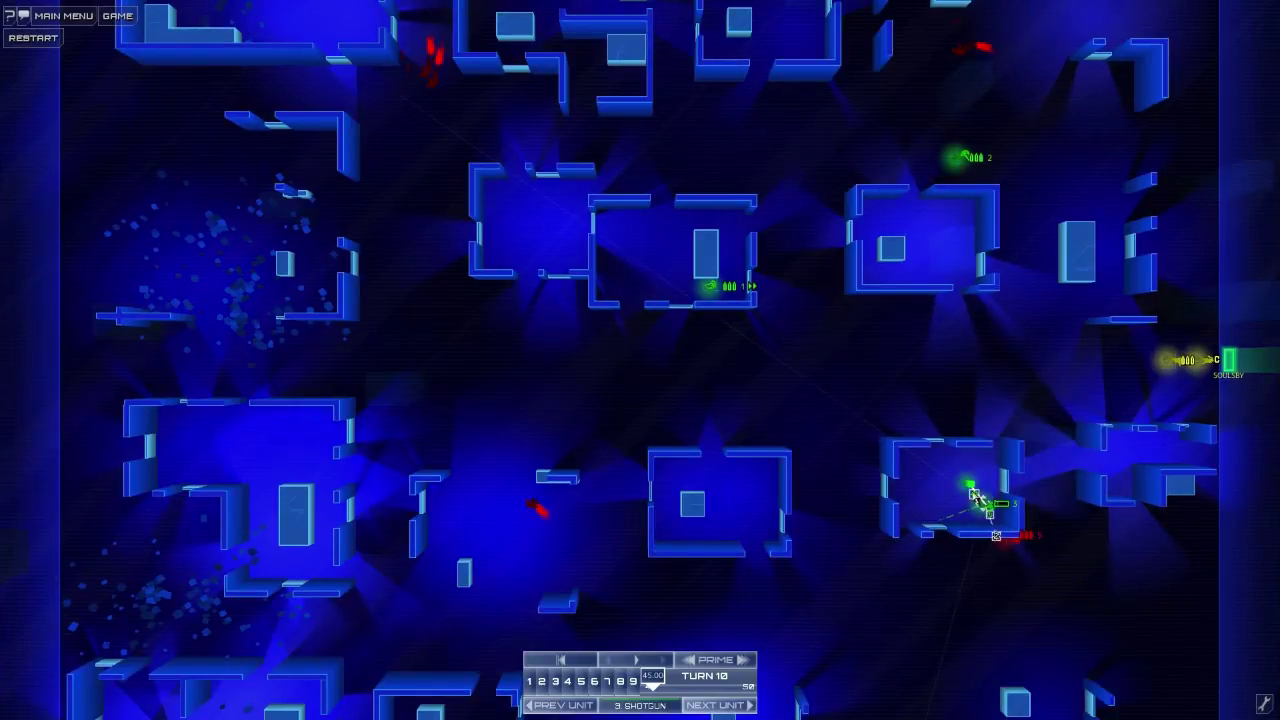
left_click(715, 660)
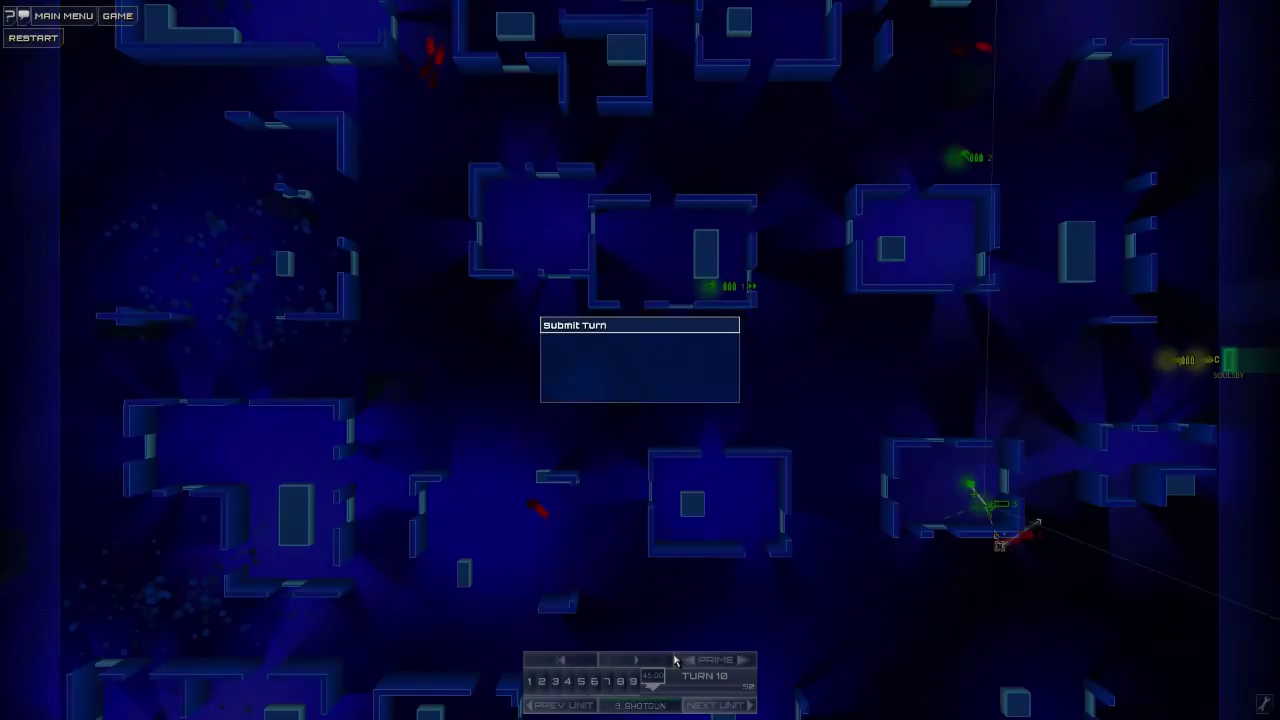
left_click(607, 386)
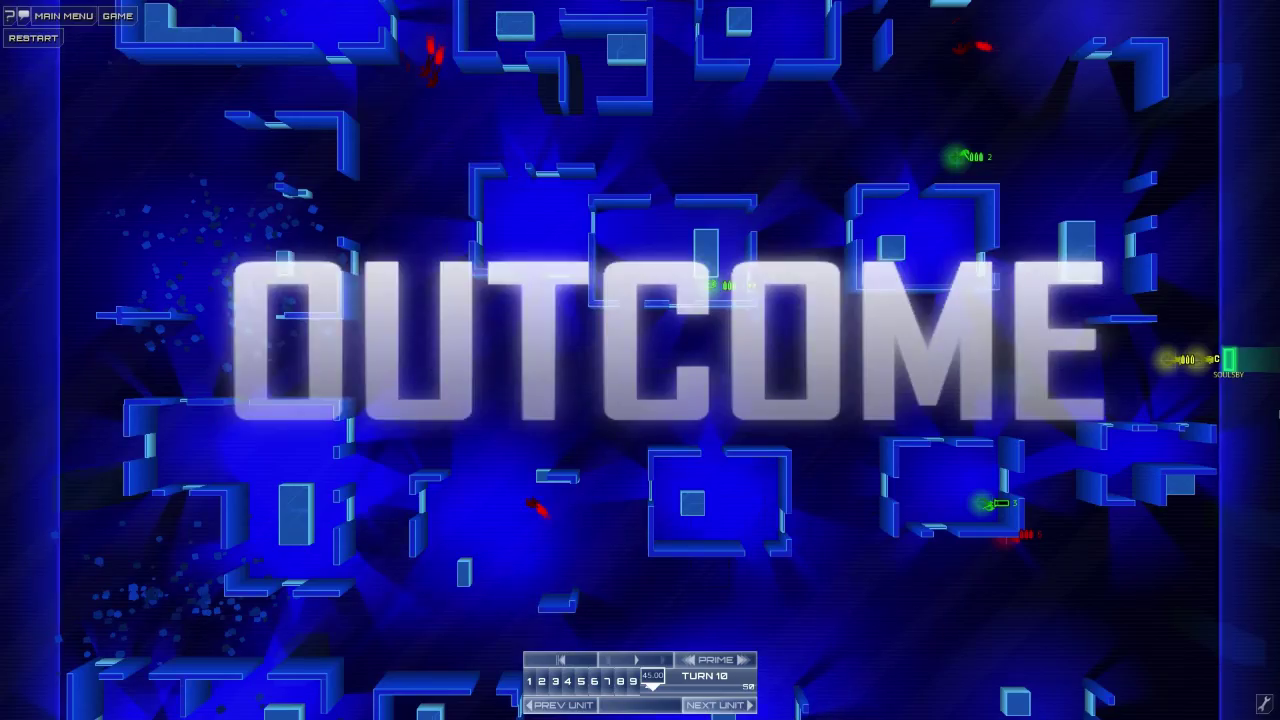
Play back turn 10's outcome, dismiss Nix's message, and continue past the Victory summary.
left_click(666, 660)
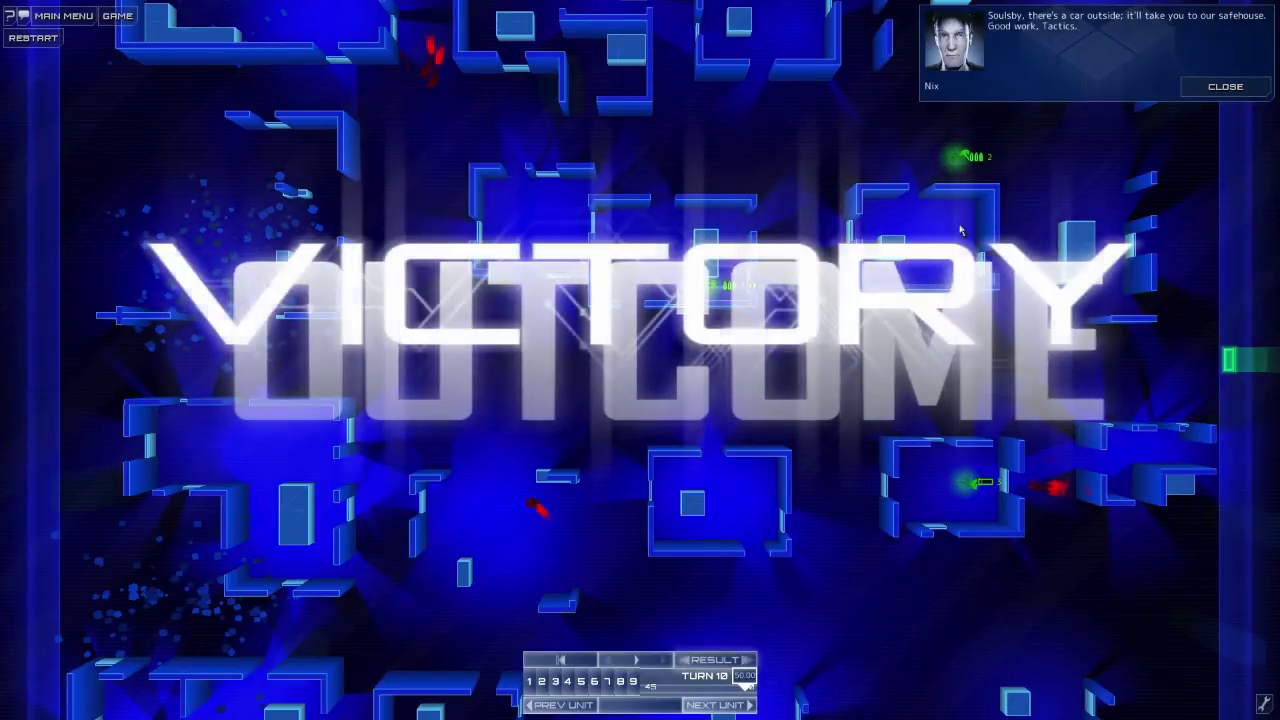
left_click(1222, 88)
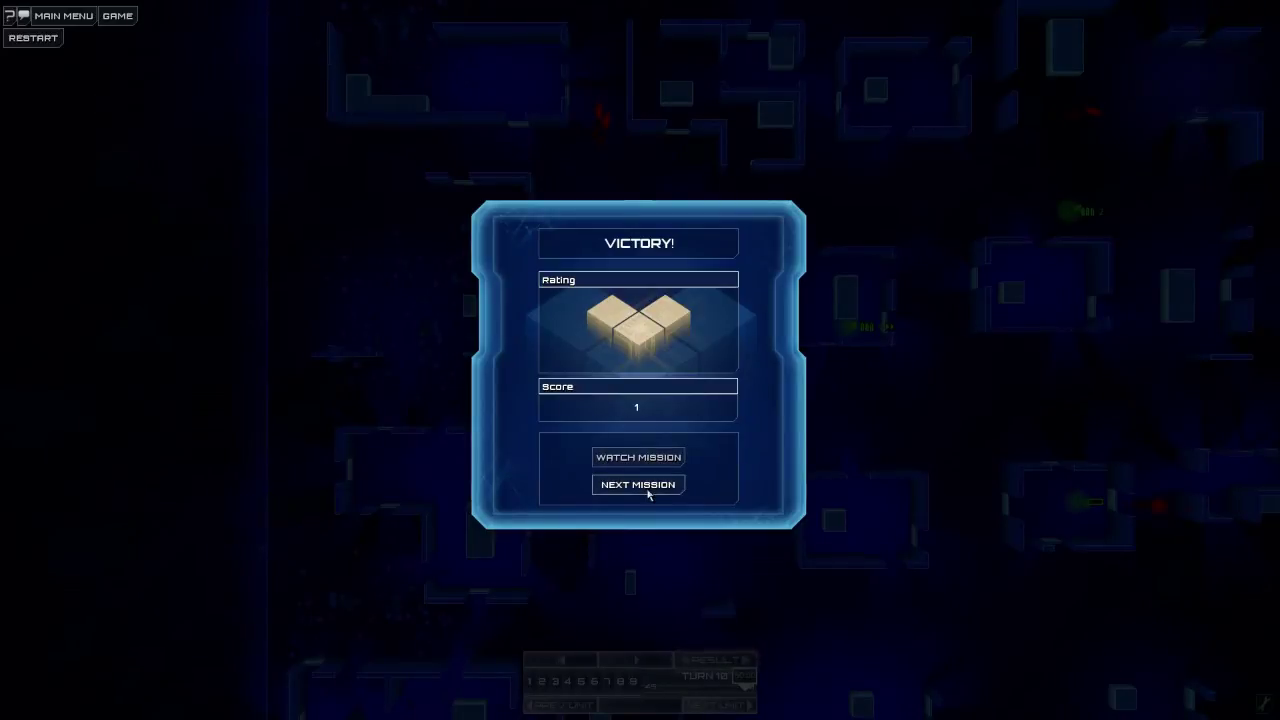
left_click(649, 489)
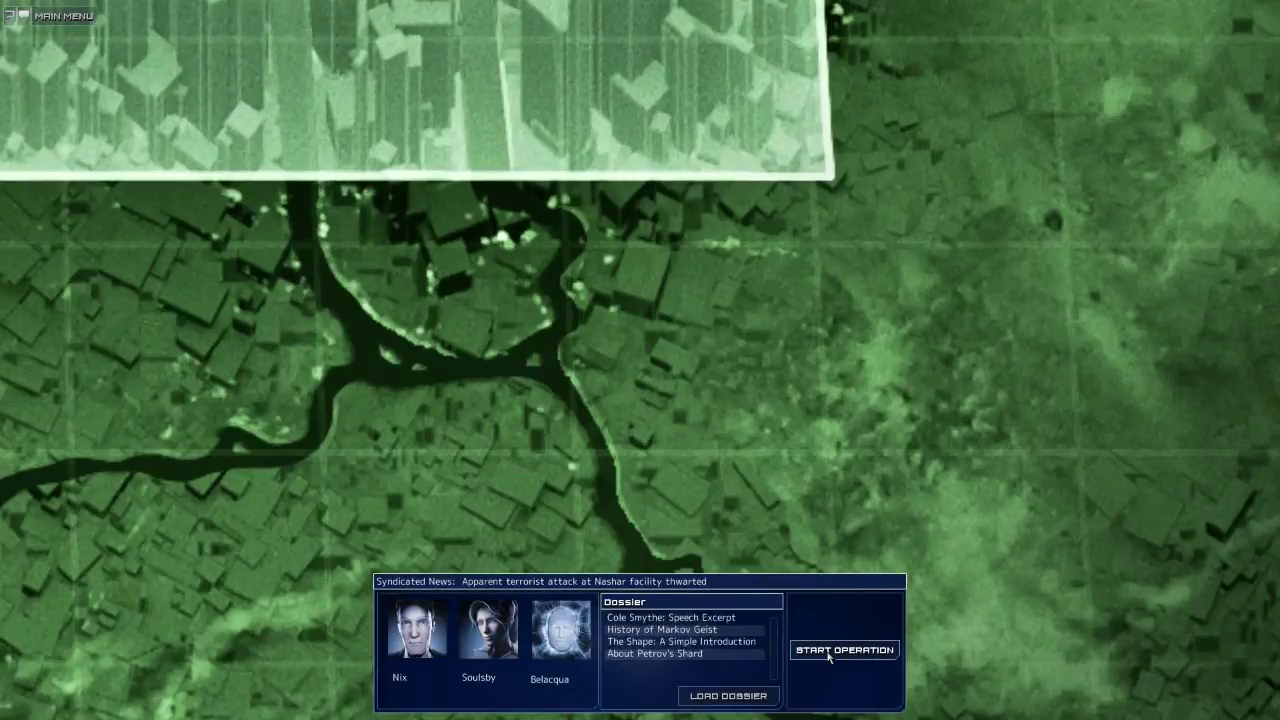
Start the operation and advance through the opening briefing to load the mission.
left_click(815, 655)
left_click(843, 695)
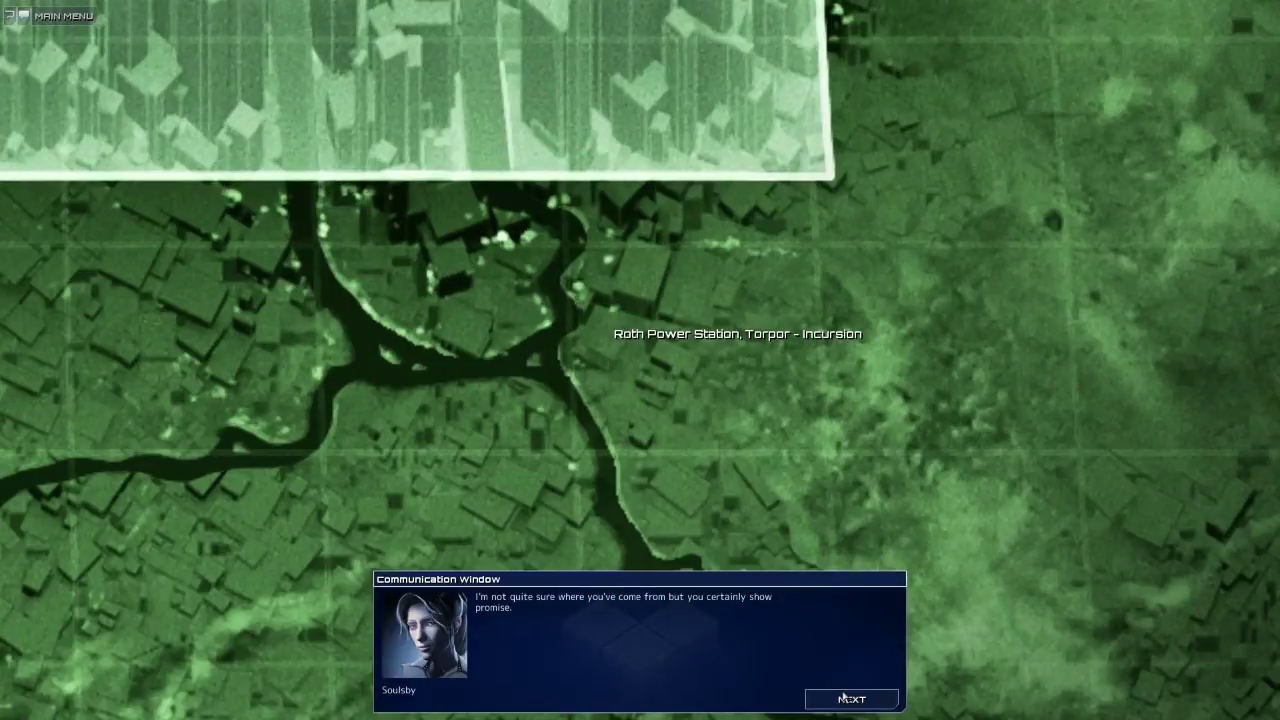
left_click(843, 697)
left_click(843, 697)
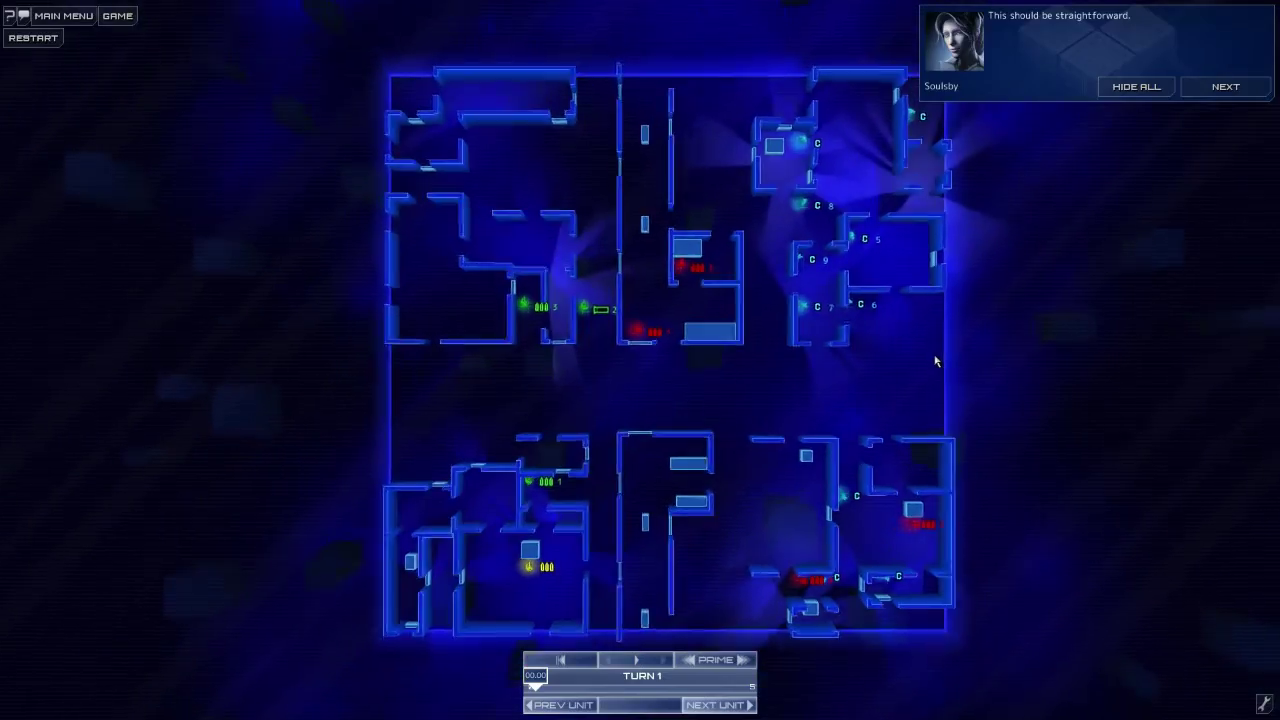
Step through Soulsby's briefing messages and dismiss the last one.
left_click(1224, 87)
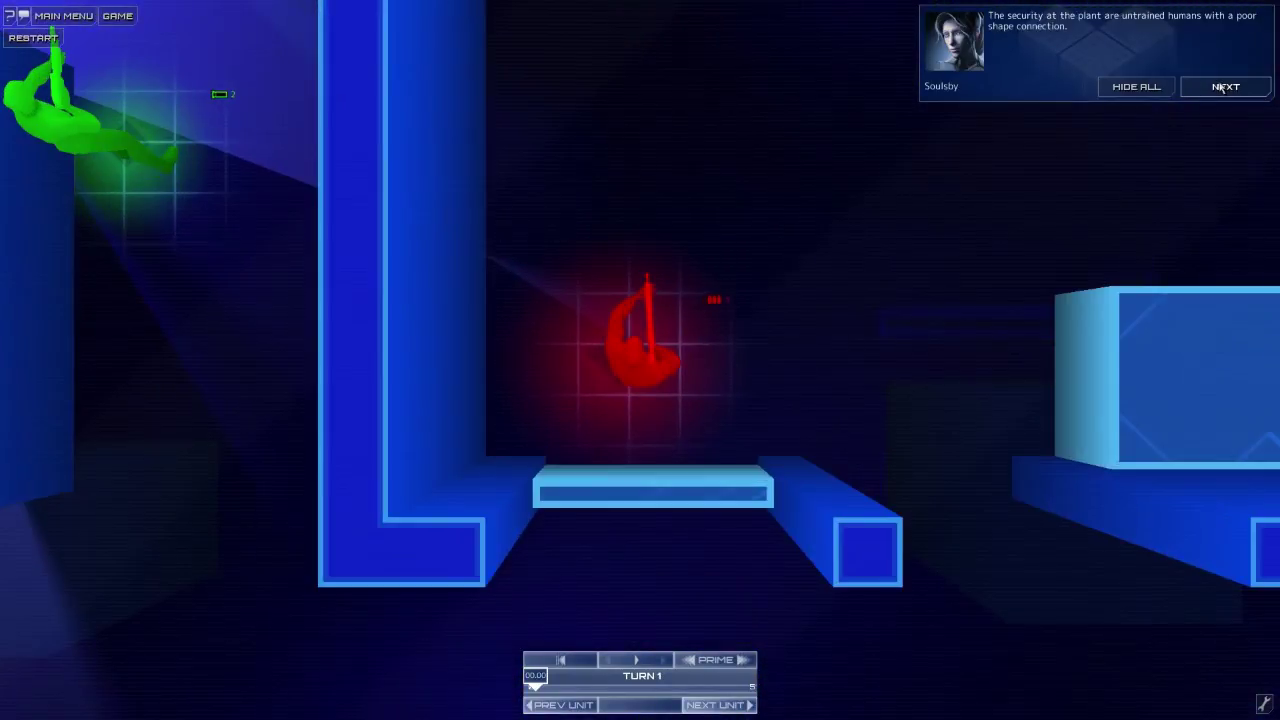
left_click(1224, 87)
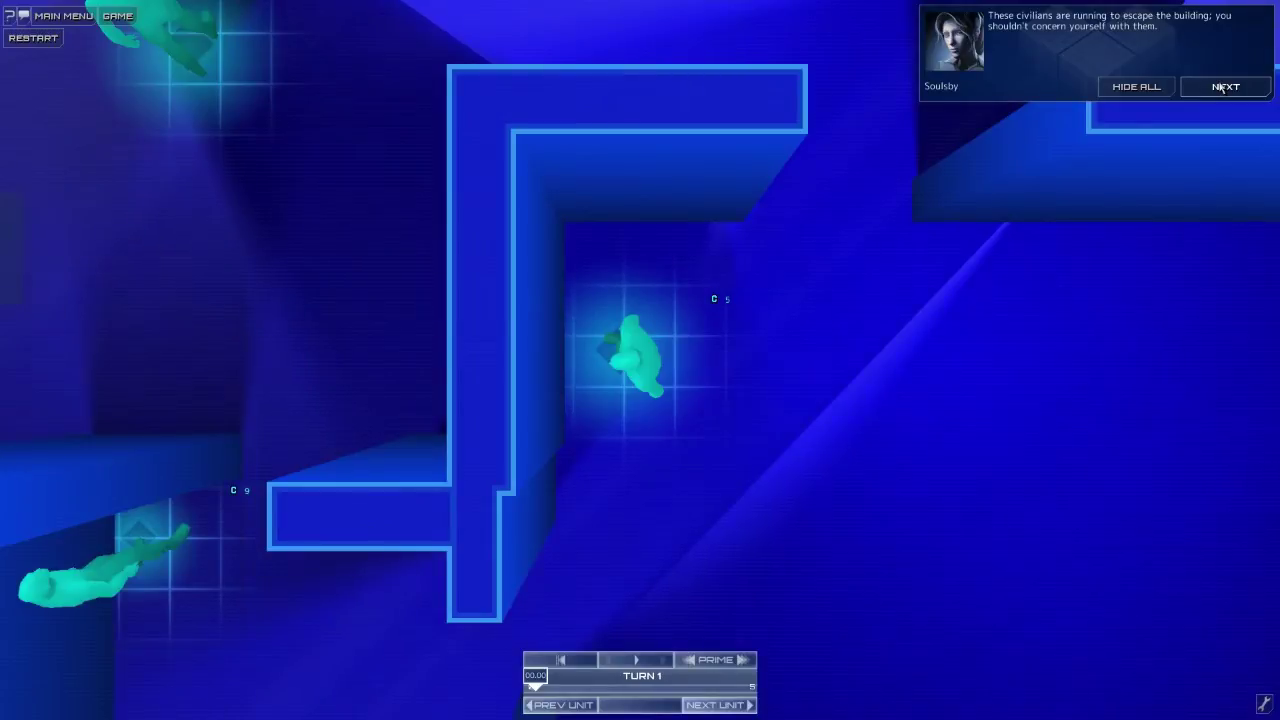
left_click(1224, 87)
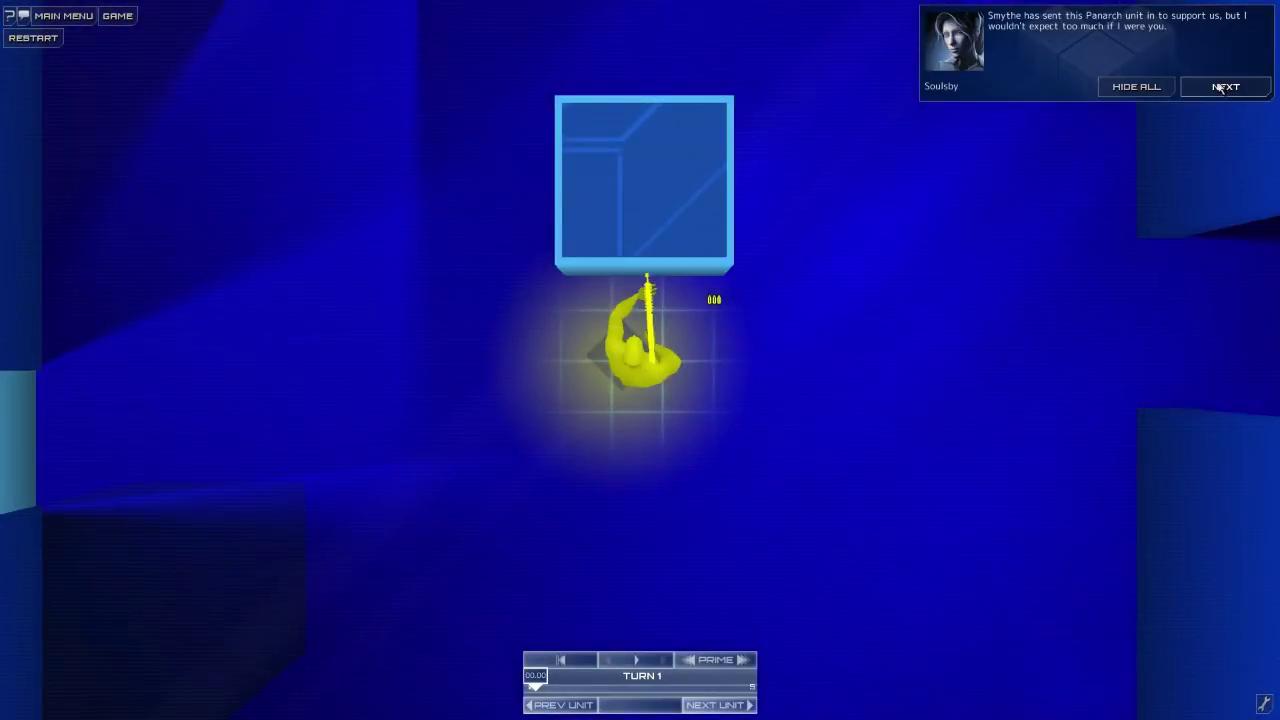
left_click(1224, 87)
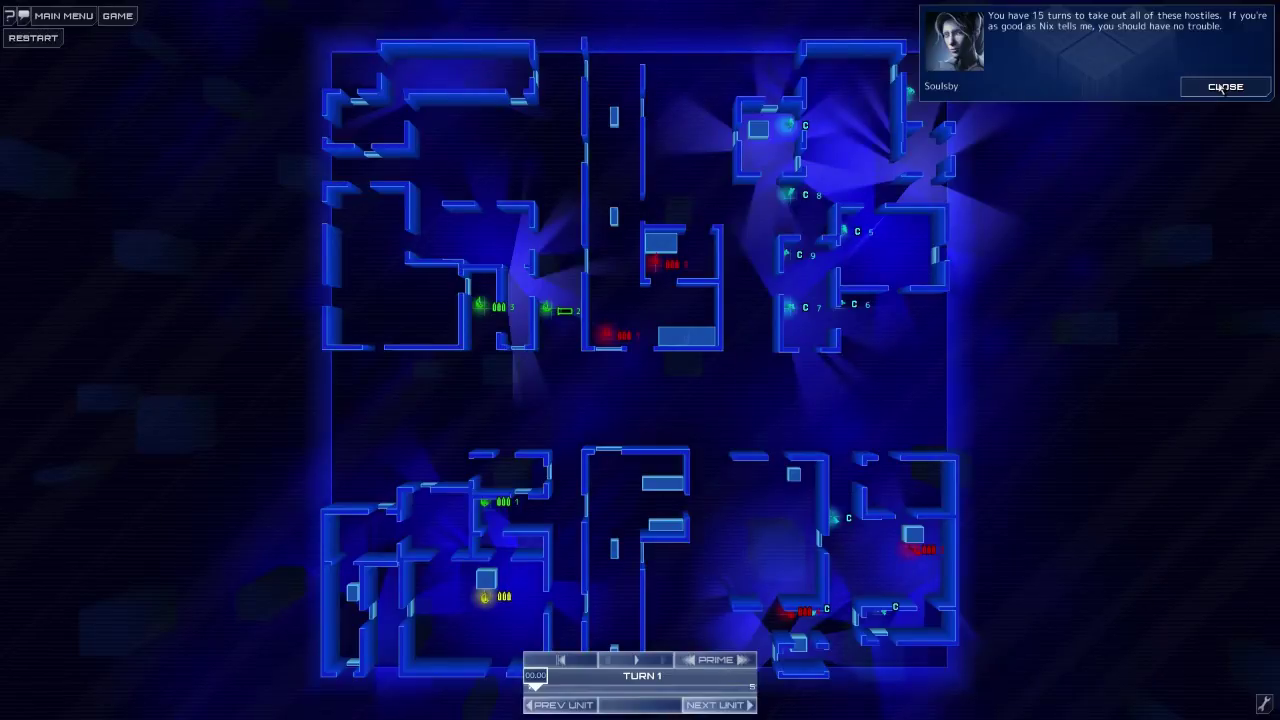
left_click(1224, 87)
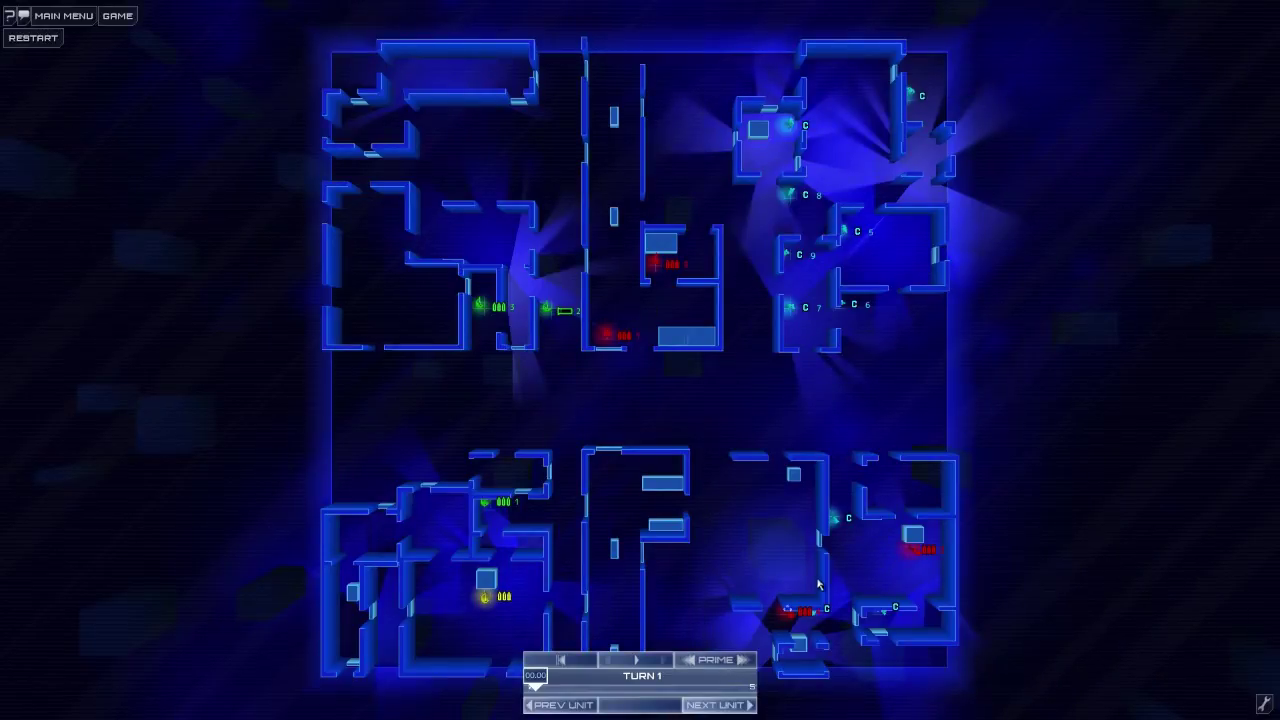
scroll(675, 428, "down", 1)
scroll(691, 423, "up", 3)
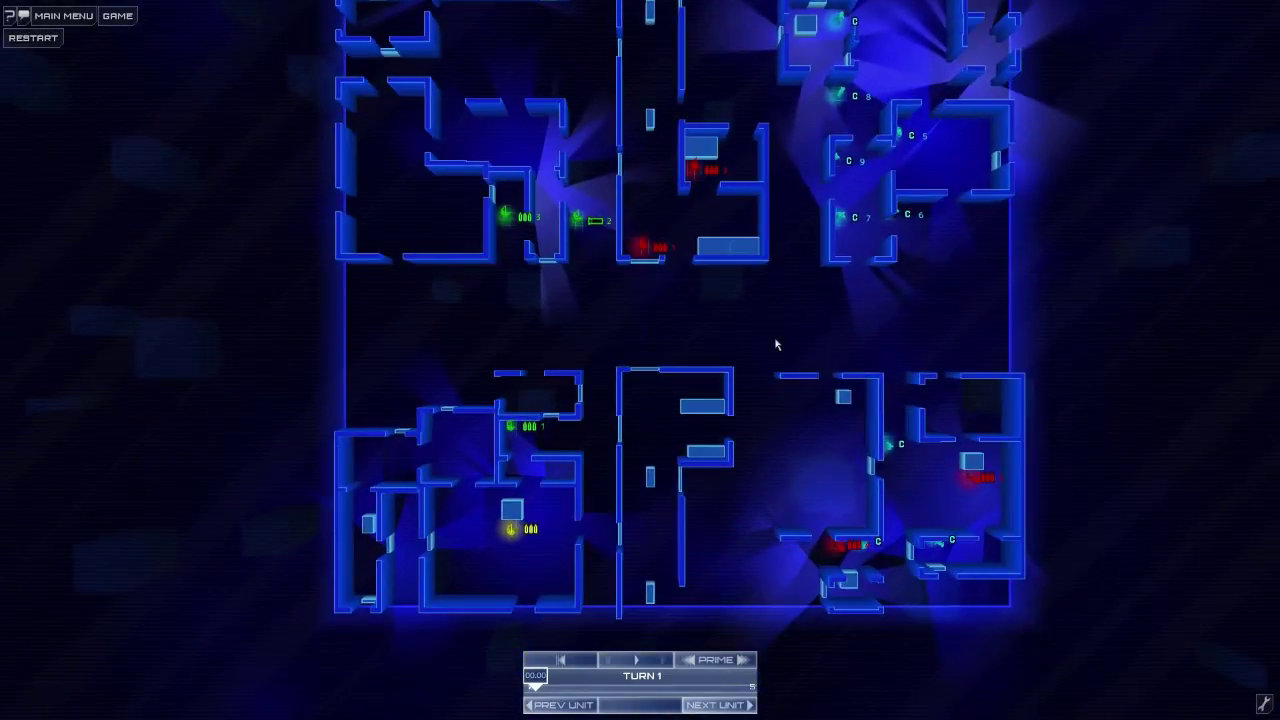
Add a waypoint for unit 2 and move unit 1 to the doorway, aiming right.
left_click(577, 220)
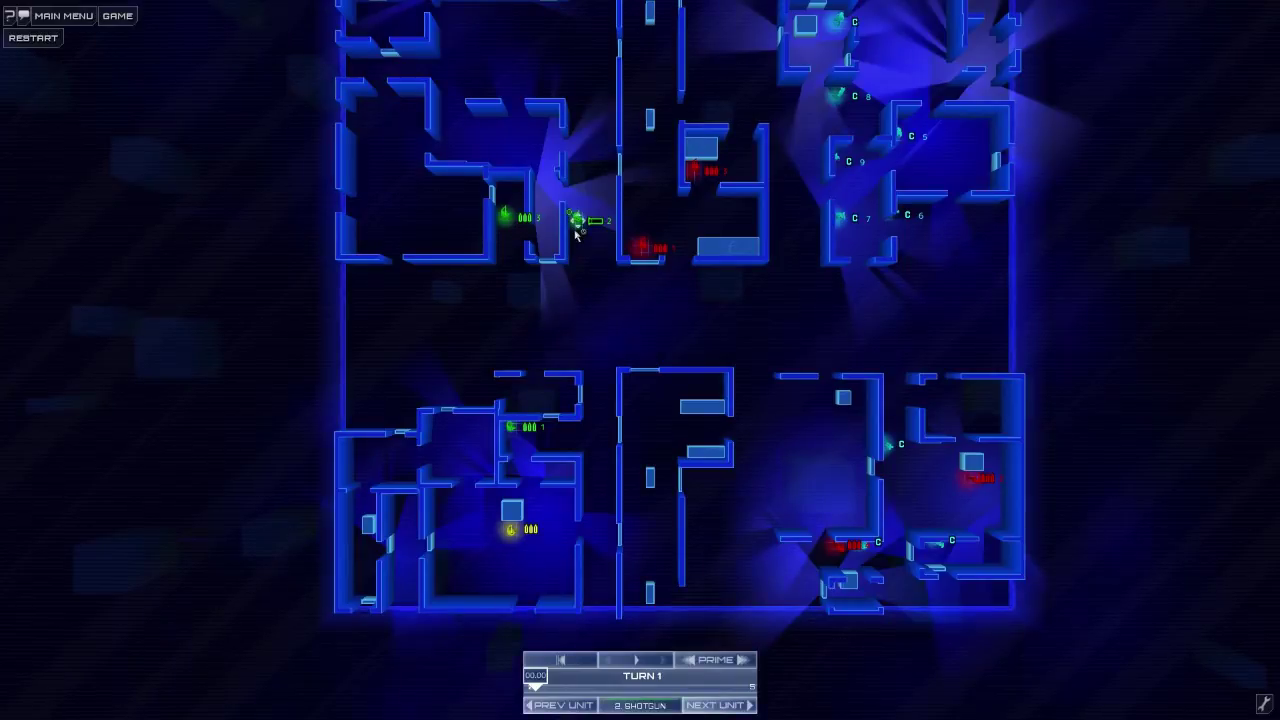
right_click(590, 152)
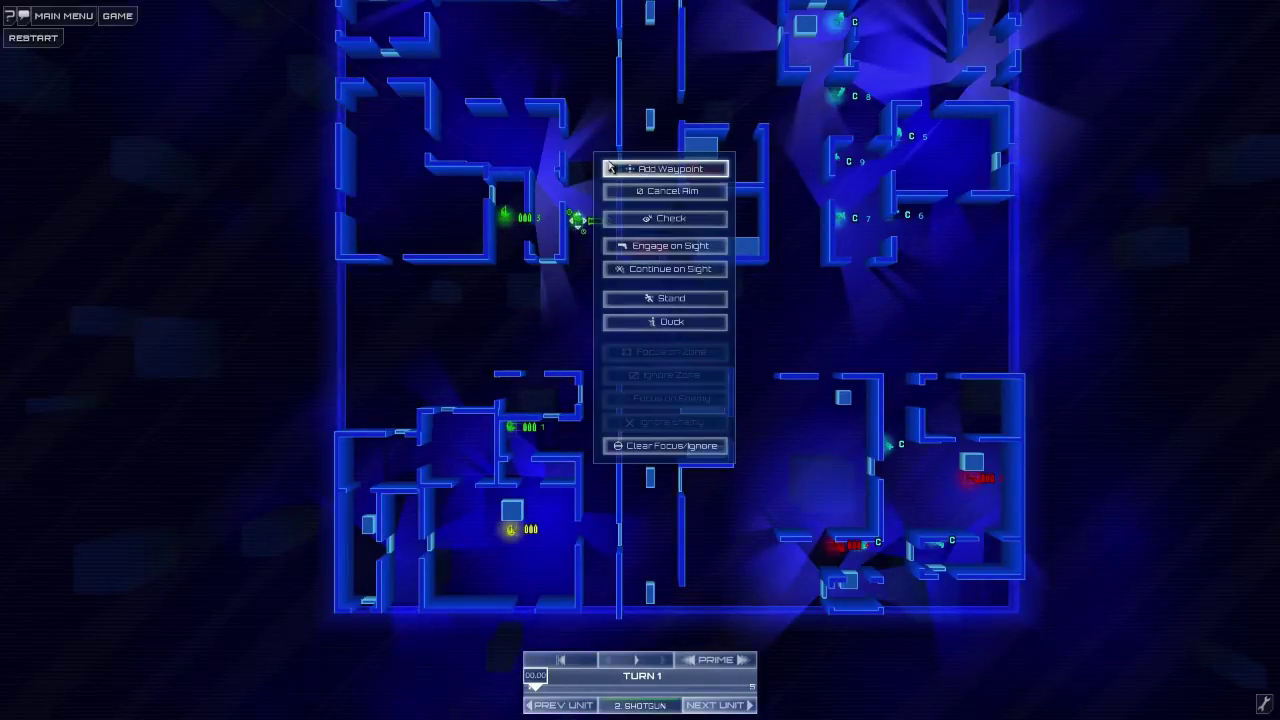
left_click(620, 164)
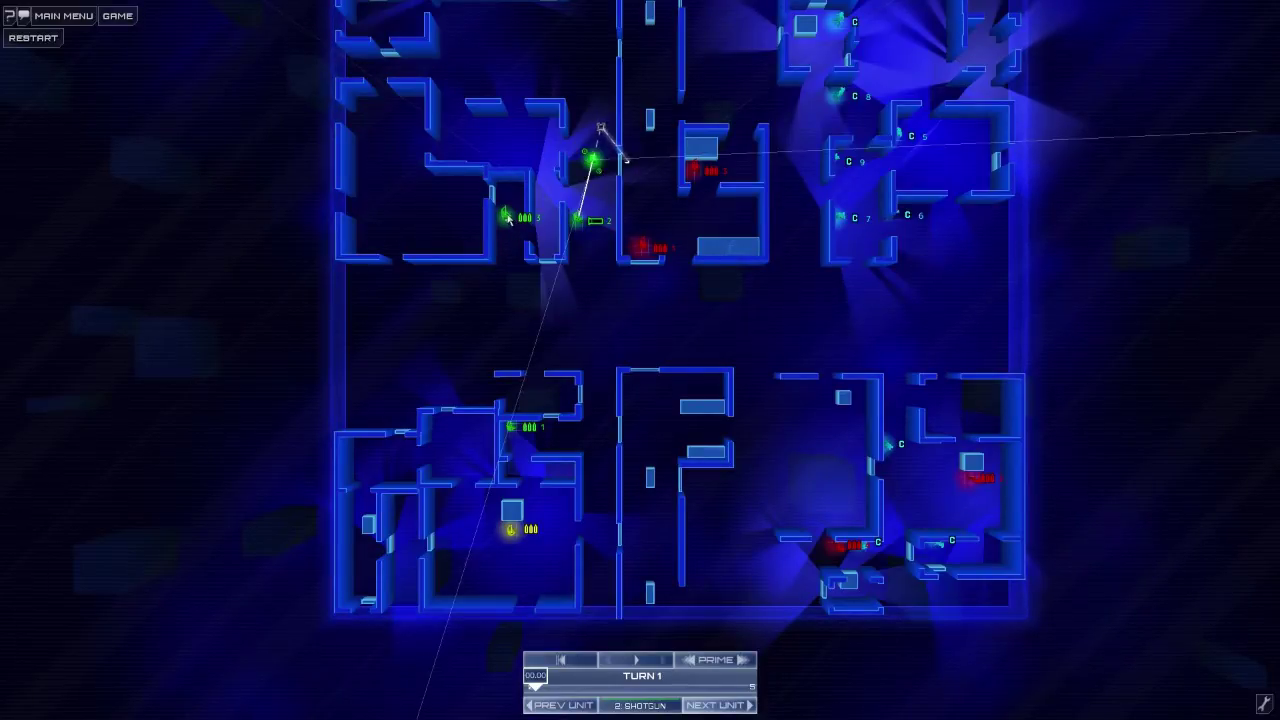
left_click(511, 432)
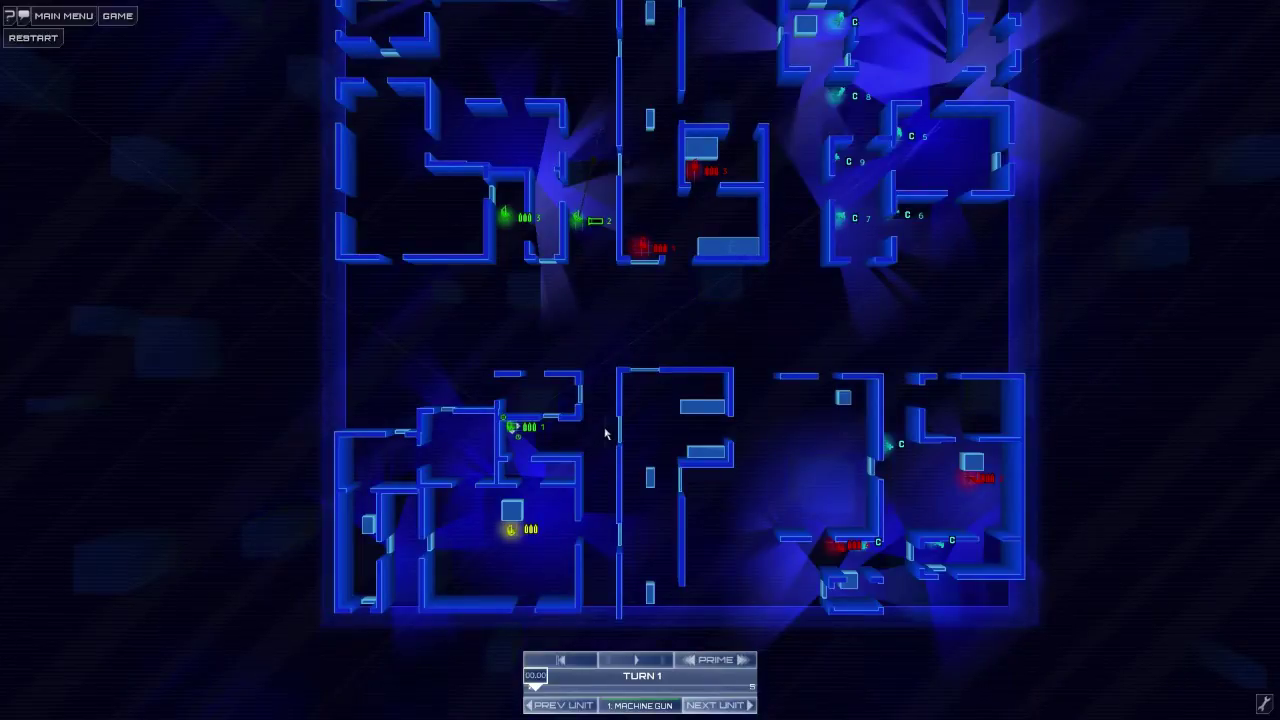
left_click(605, 431)
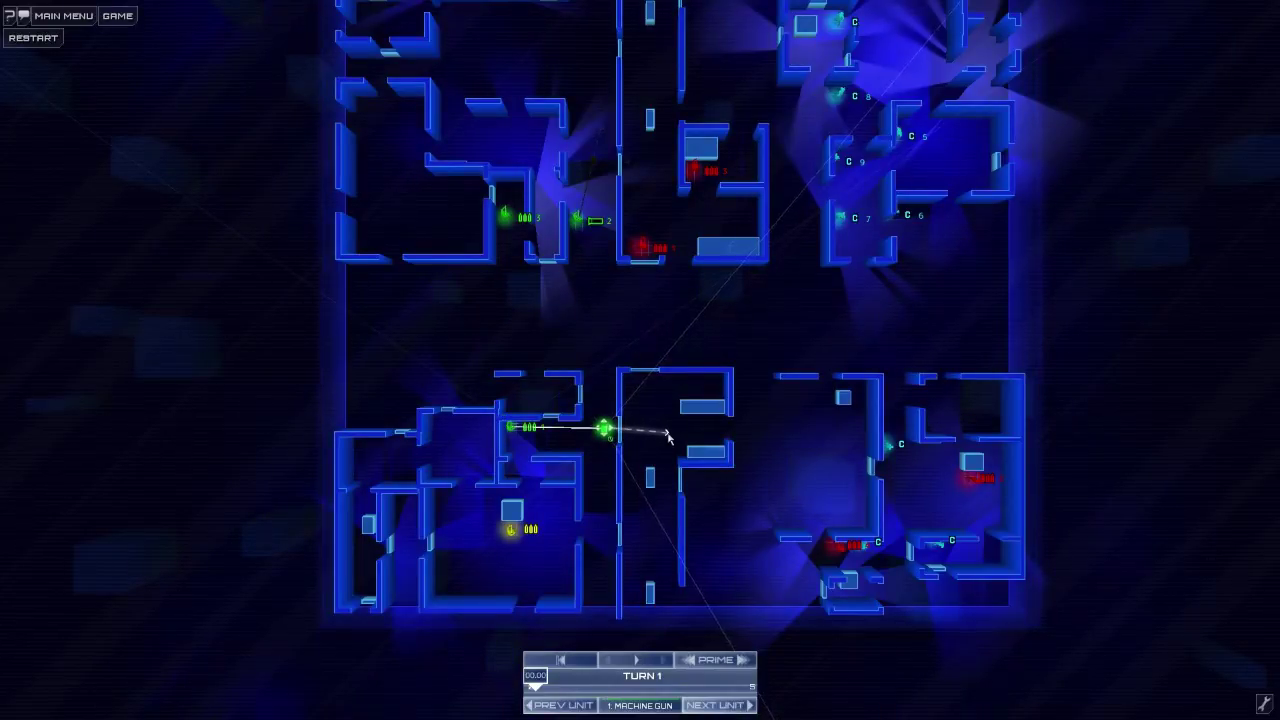
left_click(668, 436)
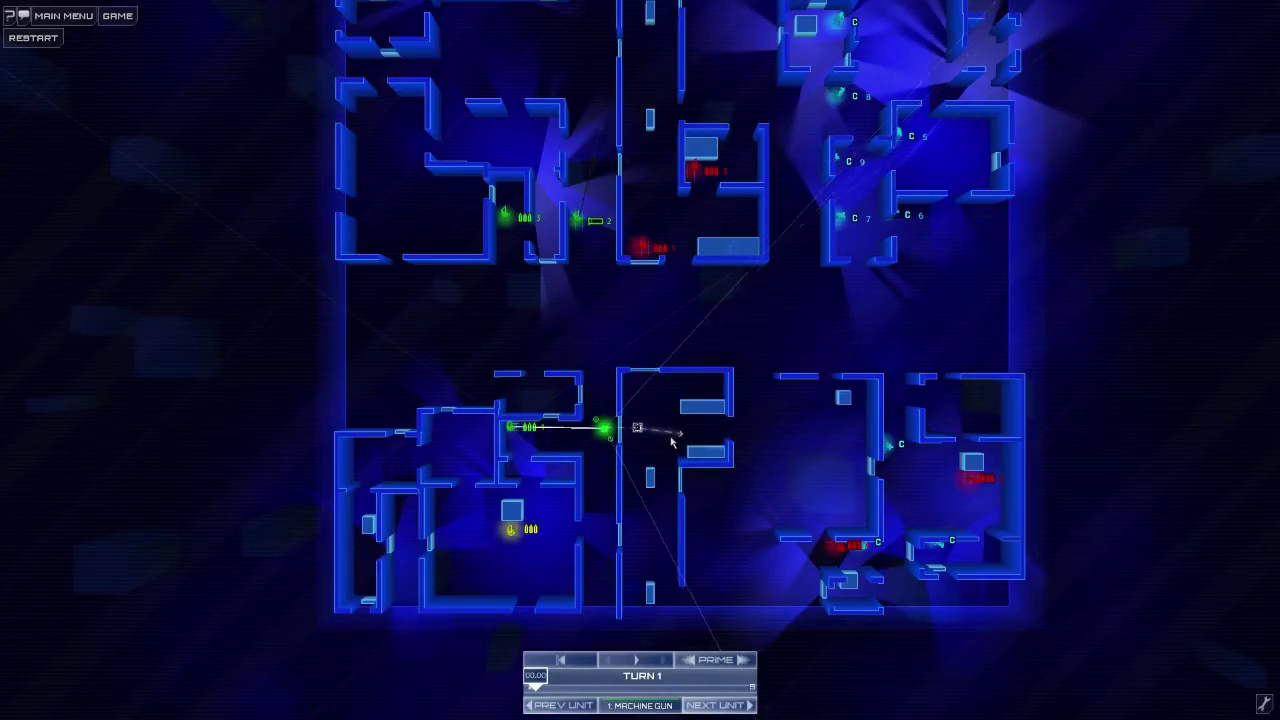
Plot unit 3's two-waypoint path, nudge its final waypoint right, and prime turn 1.
left_click(507, 218)
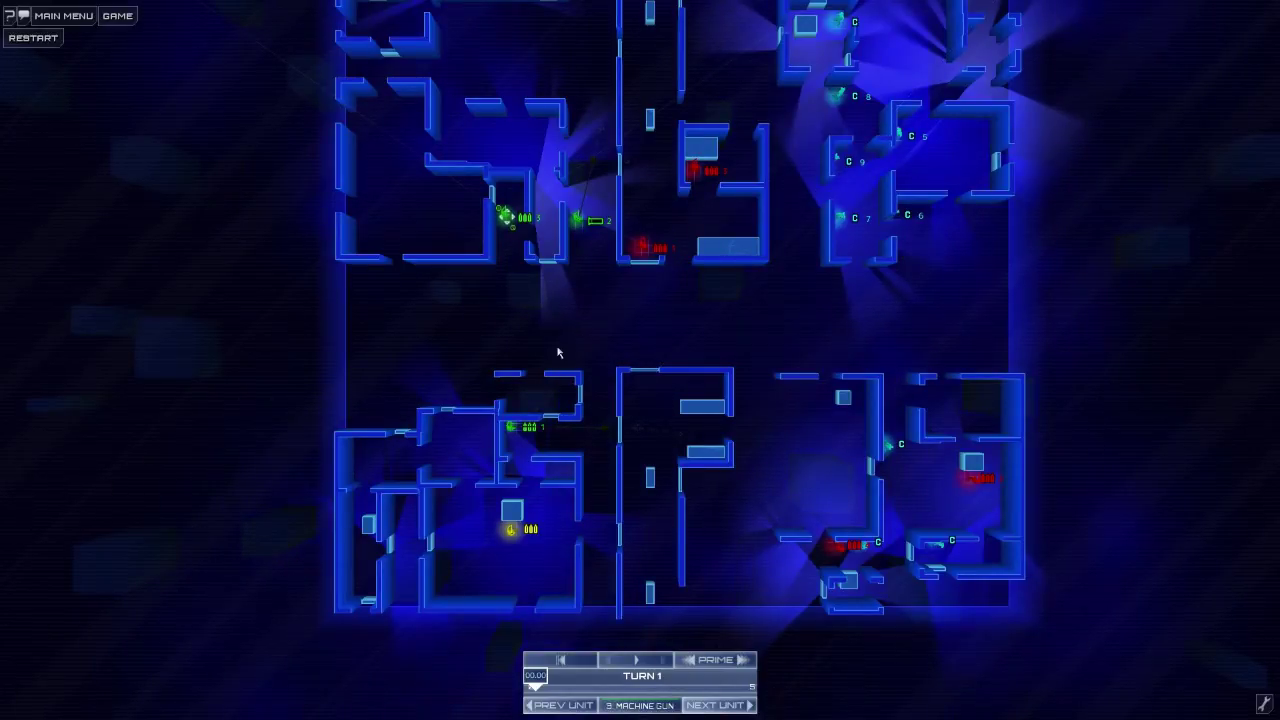
right_click(555, 288)
left_click(615, 289)
left_click(521, 270)
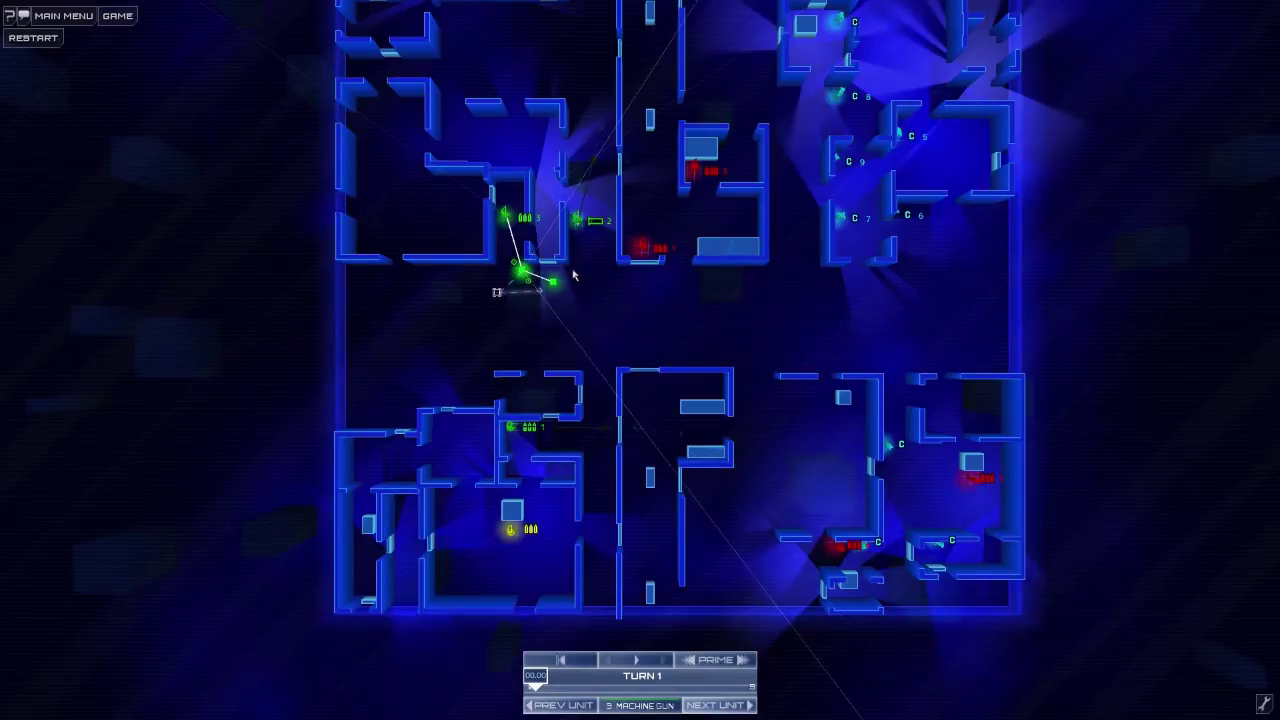
mouse_move(553, 282)
left_mouse_down()
mouse_move(591, 297)
mouse_move(543, 284)
left_mouse_up()
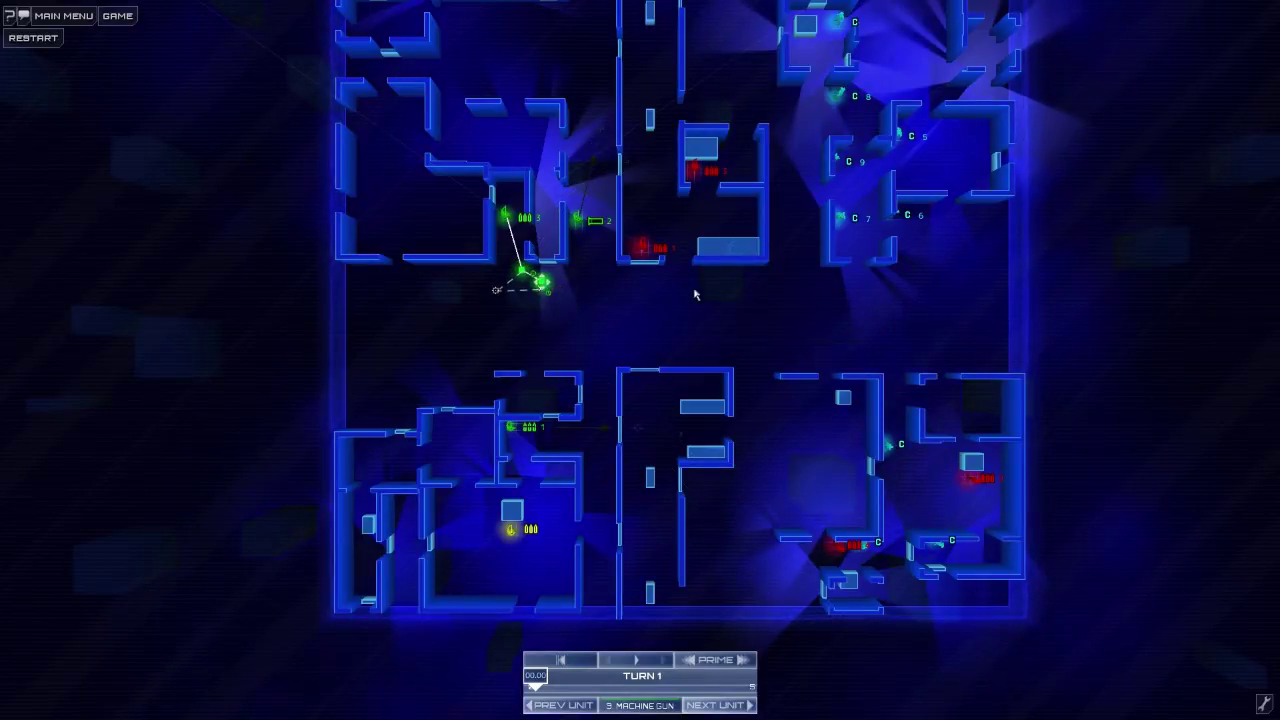
left_click(633, 660)
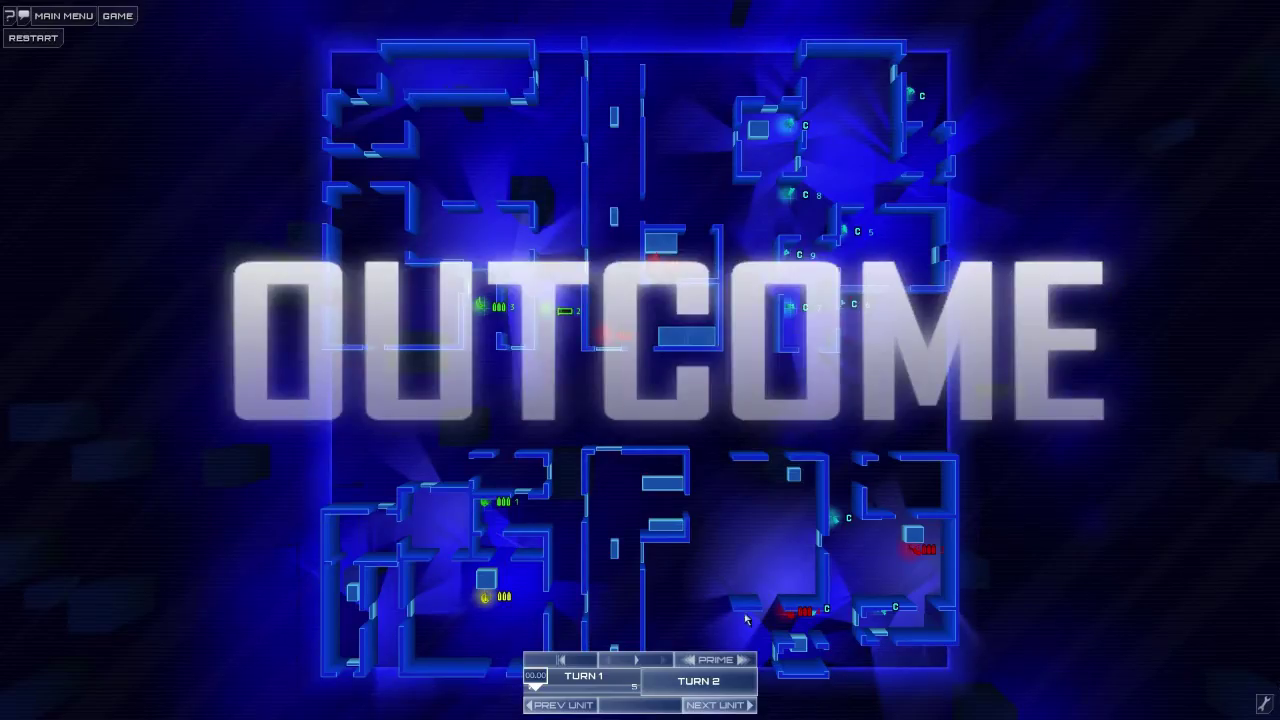
Play back the turn outcome, close the mission dialogue, and restart the replay.
left_click(636, 659)
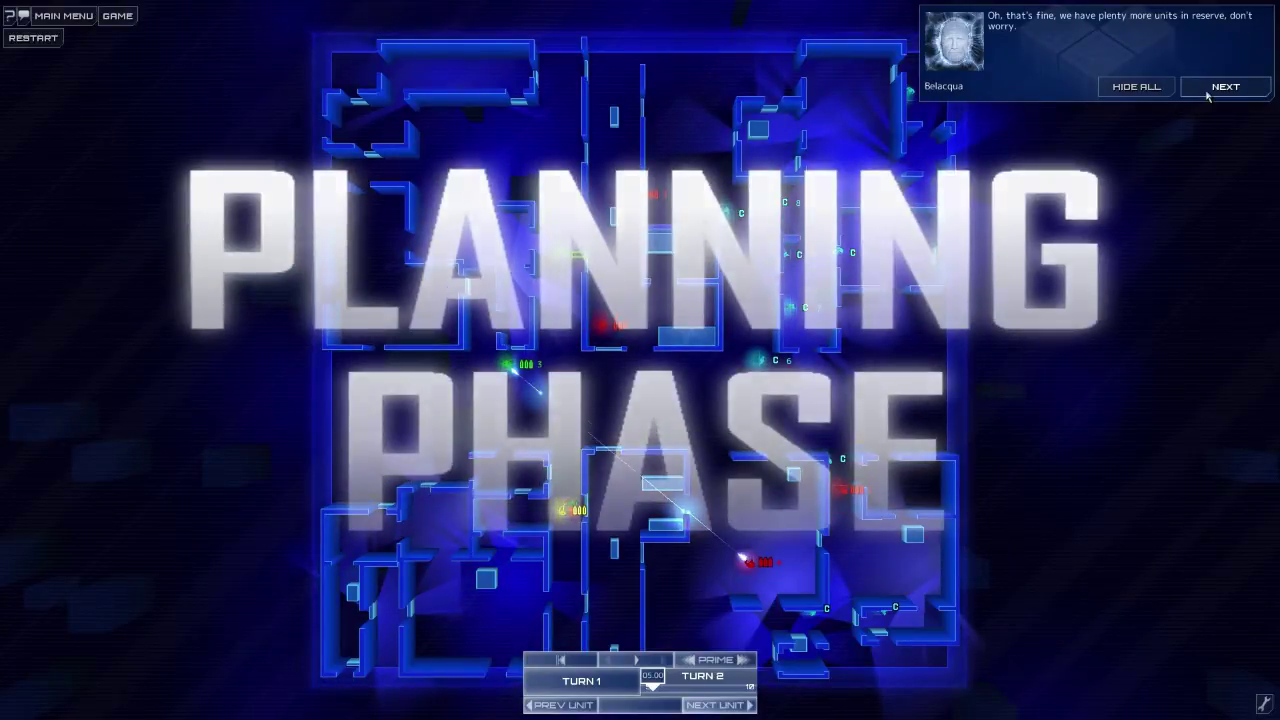
left_click(1207, 92)
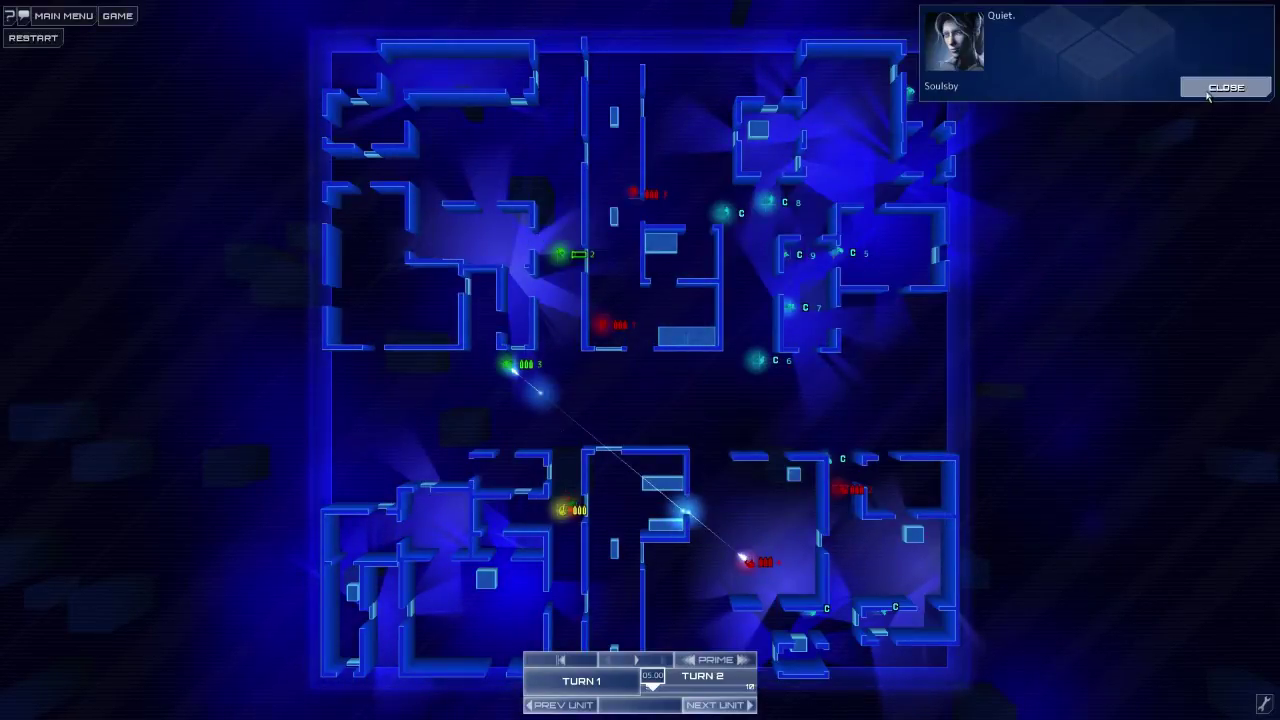
left_click(1207, 92)
scroll(711, 596, "up", 2)
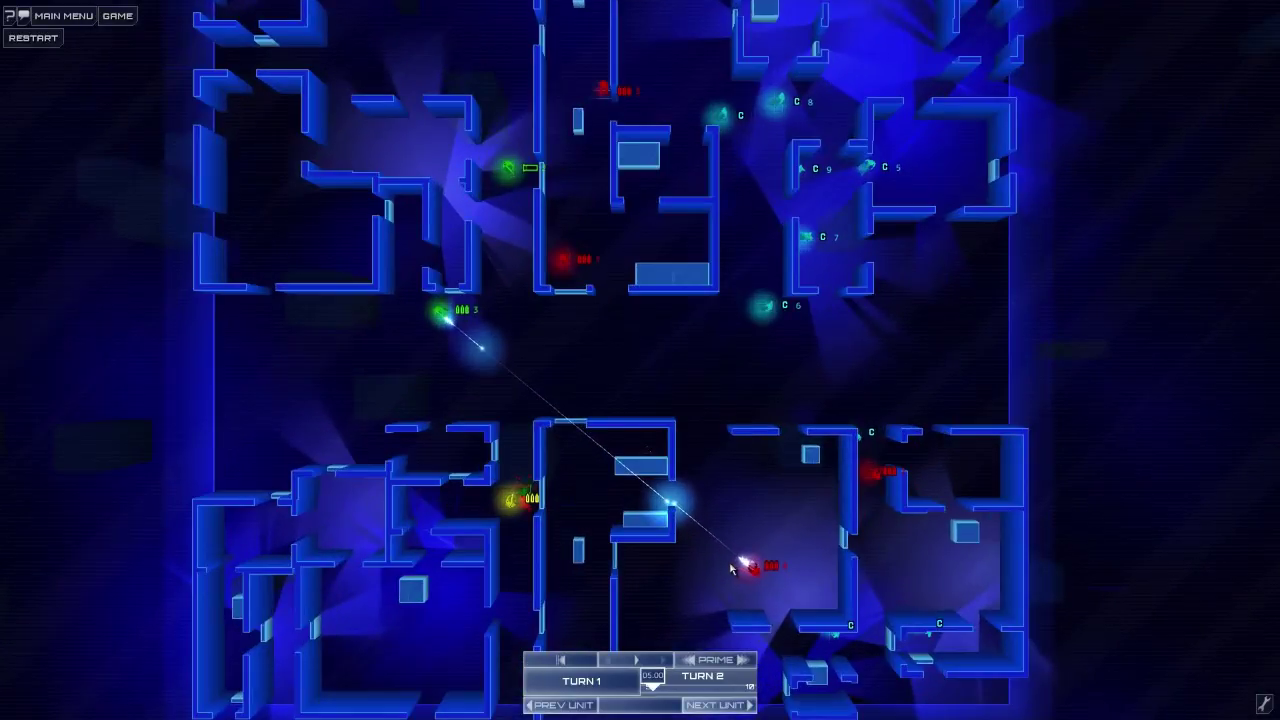
scroll(720, 530, "up", 1)
scroll(727, 460, "up", 1)
scroll(727, 460, "up", 1)
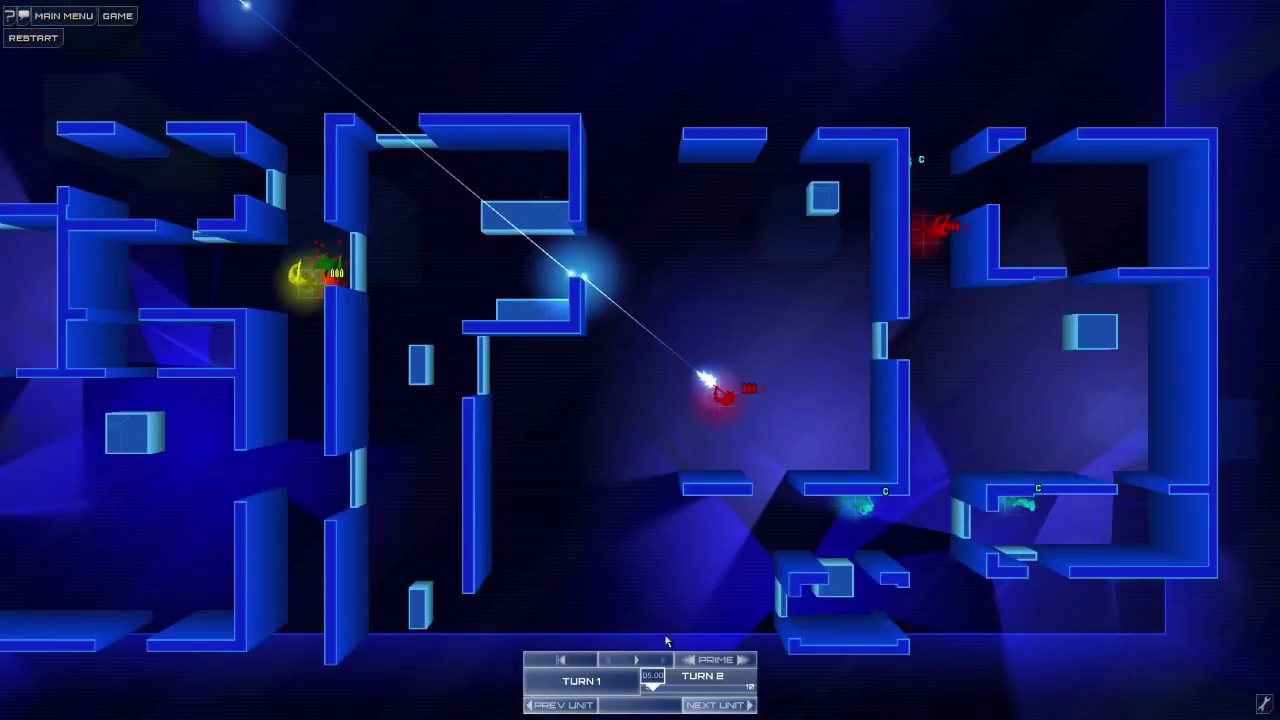
key("Up")
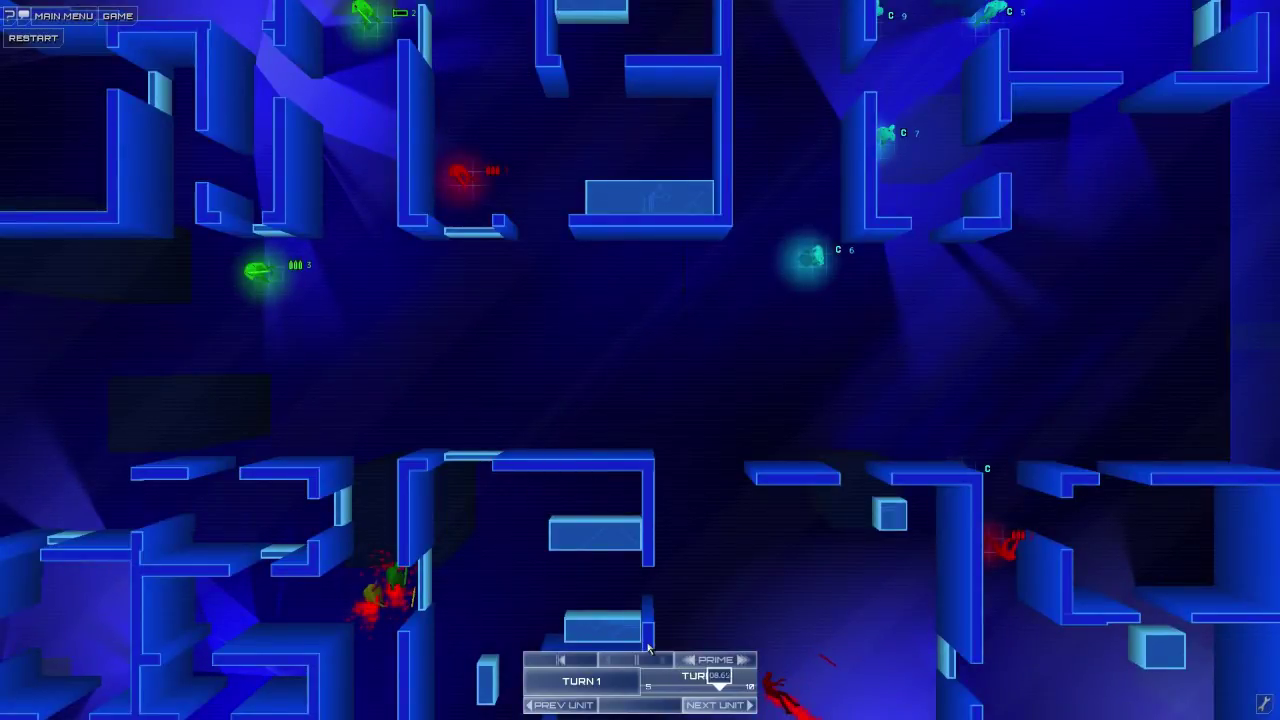
left_click(561, 660)
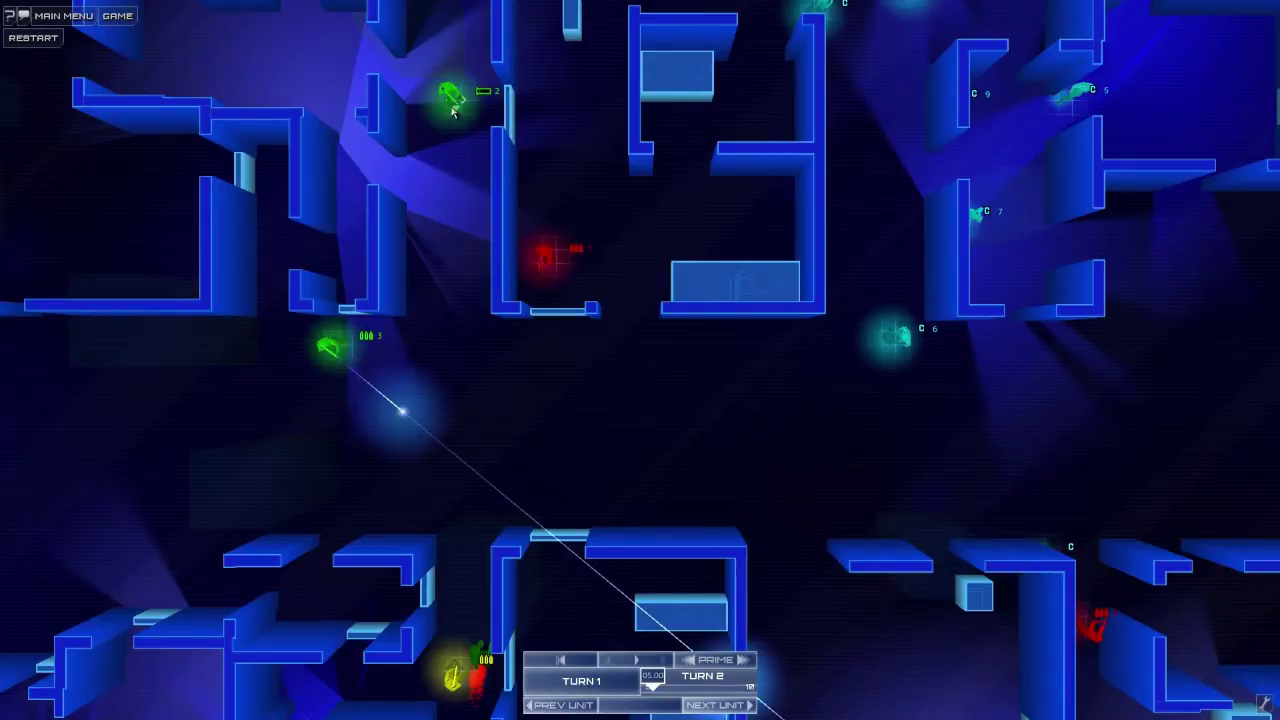
Add a waypoint for unit 2 at the top and dismiss the submit confirmation.
left_click(455, 97)
right_click(505, 108)
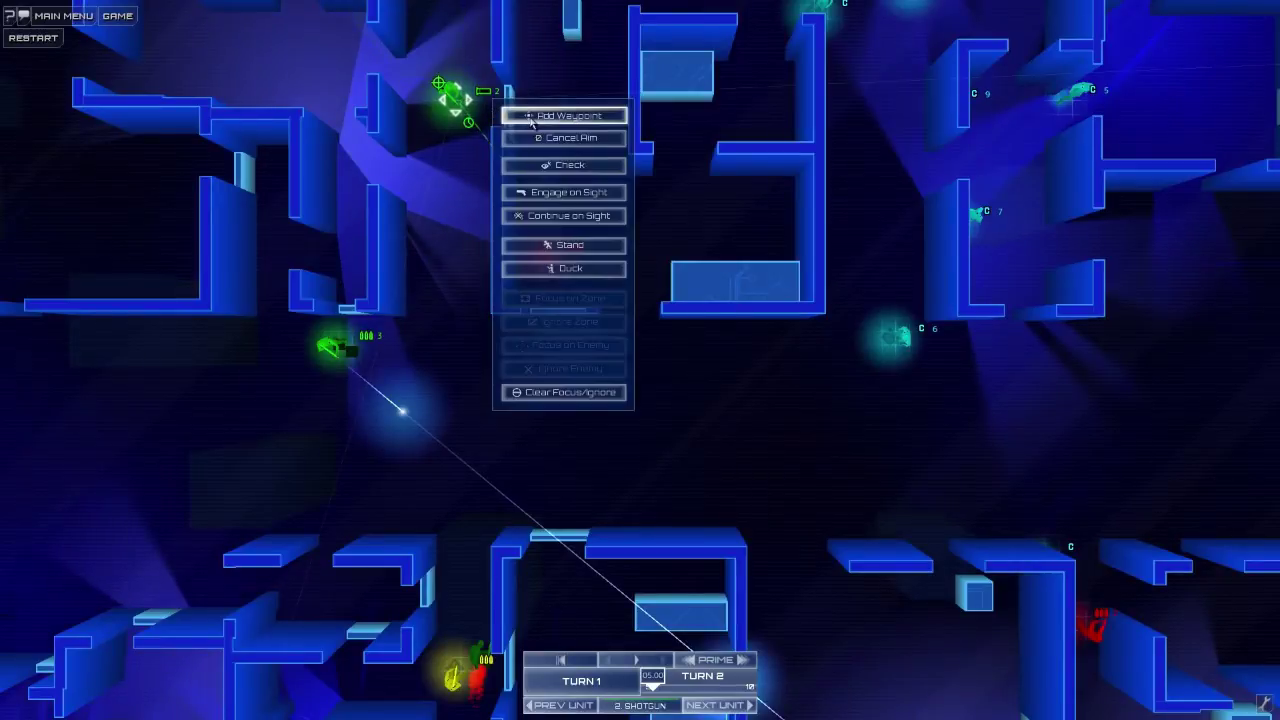
left_click(531, 116)
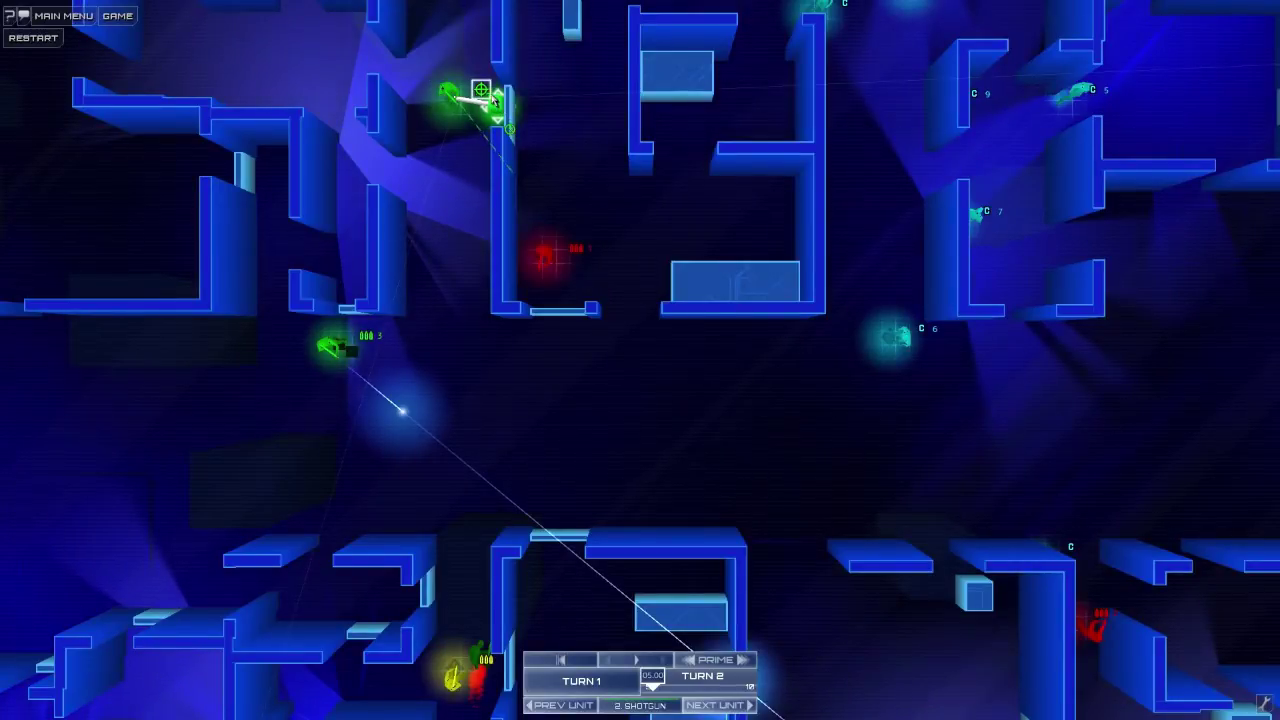
left_click(658, 670)
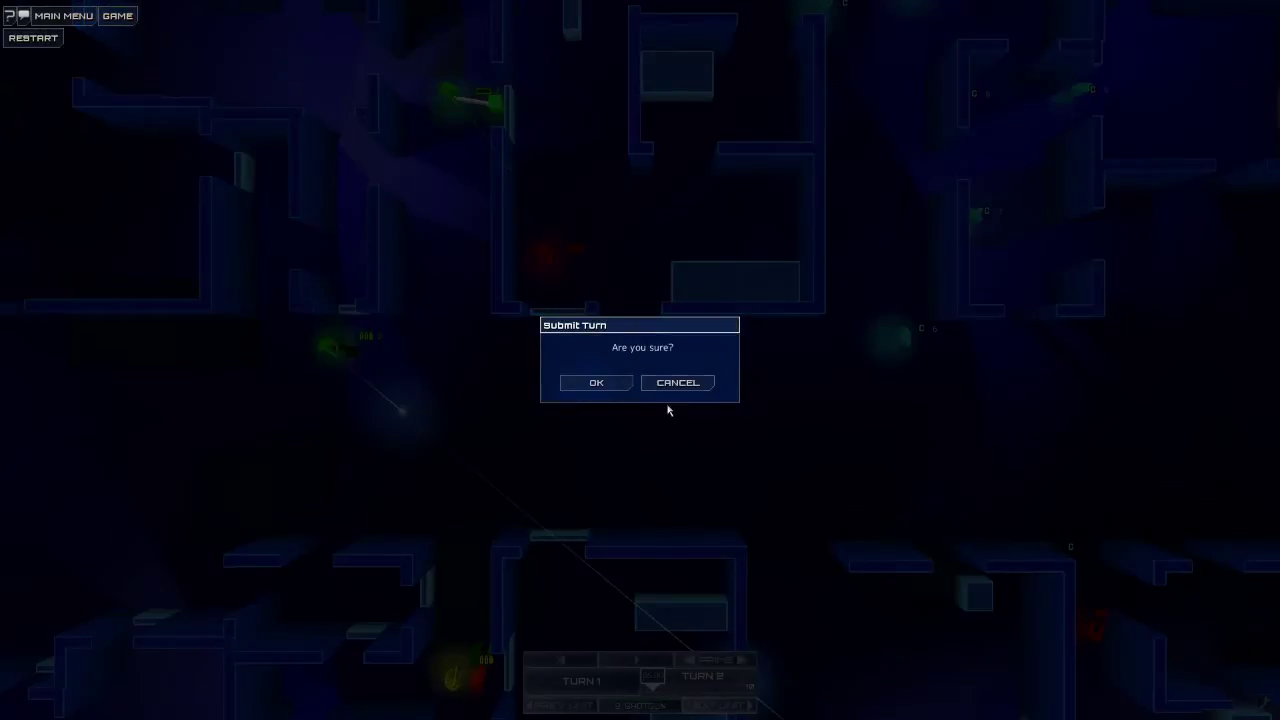
left_click(676, 384)
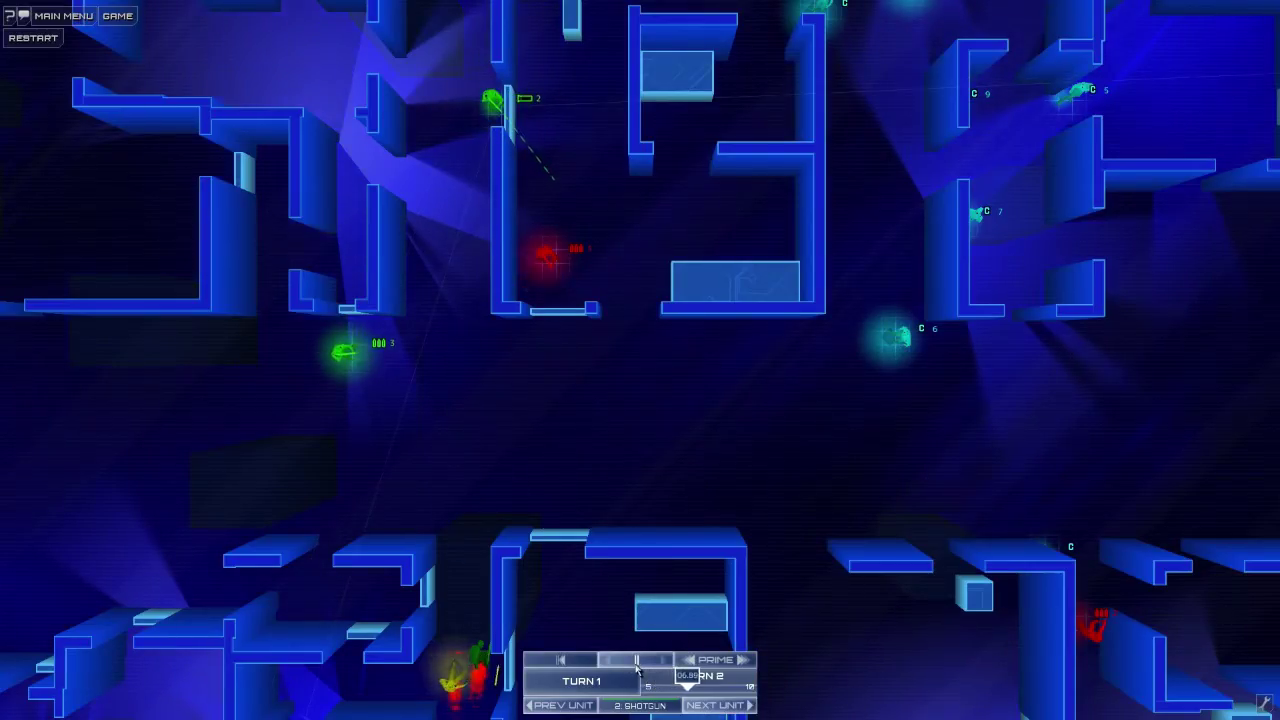
Place unit 2's waypoint past the doorway and preview its move.
key("w")
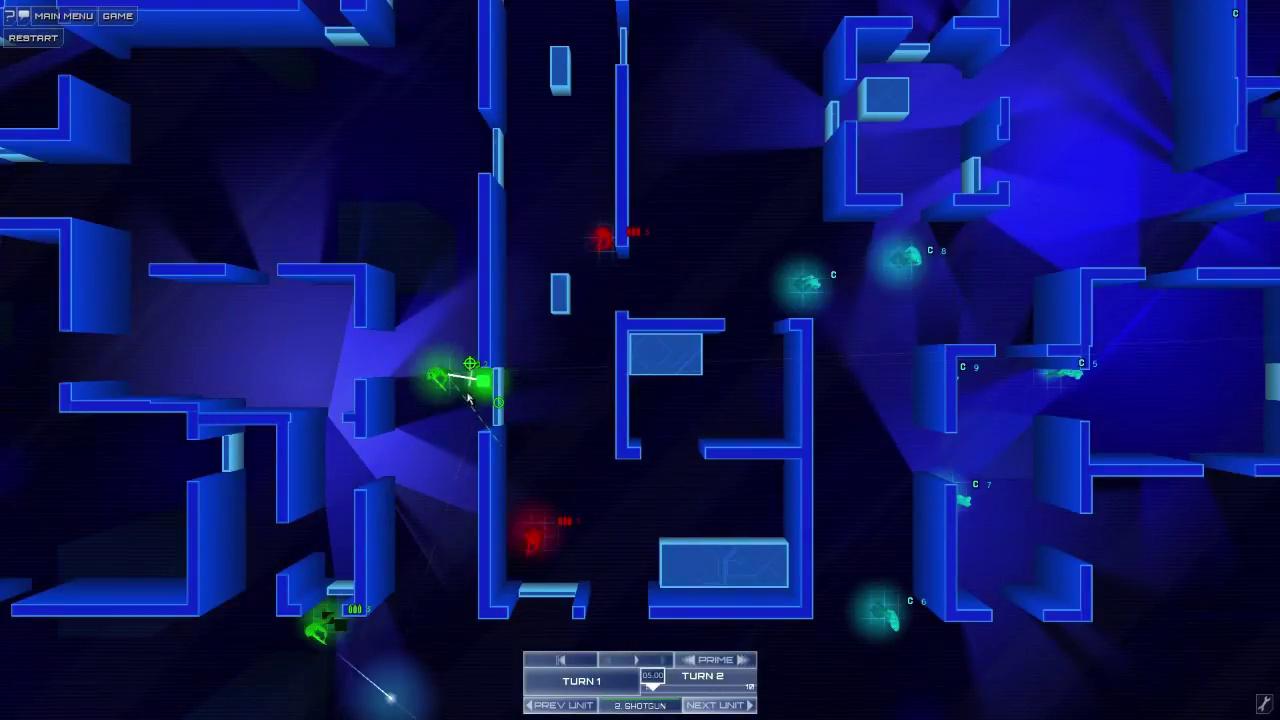
left_click(531, 455)
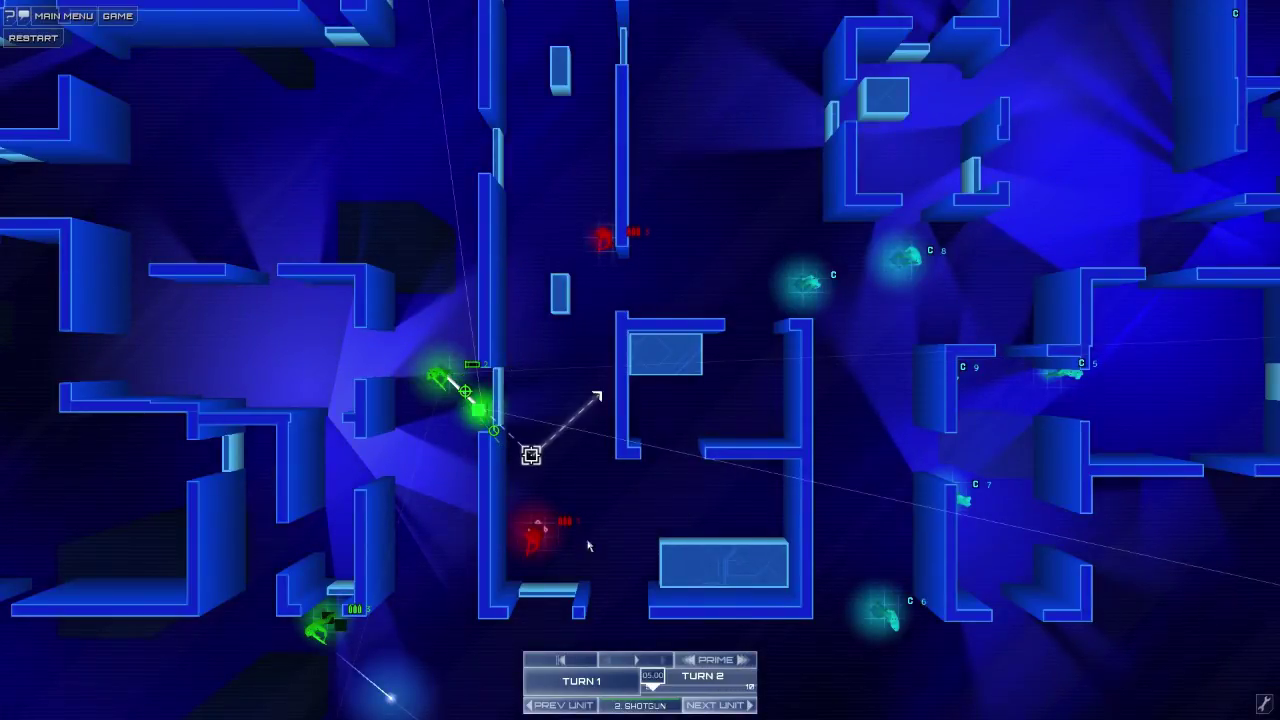
left_click(638, 660)
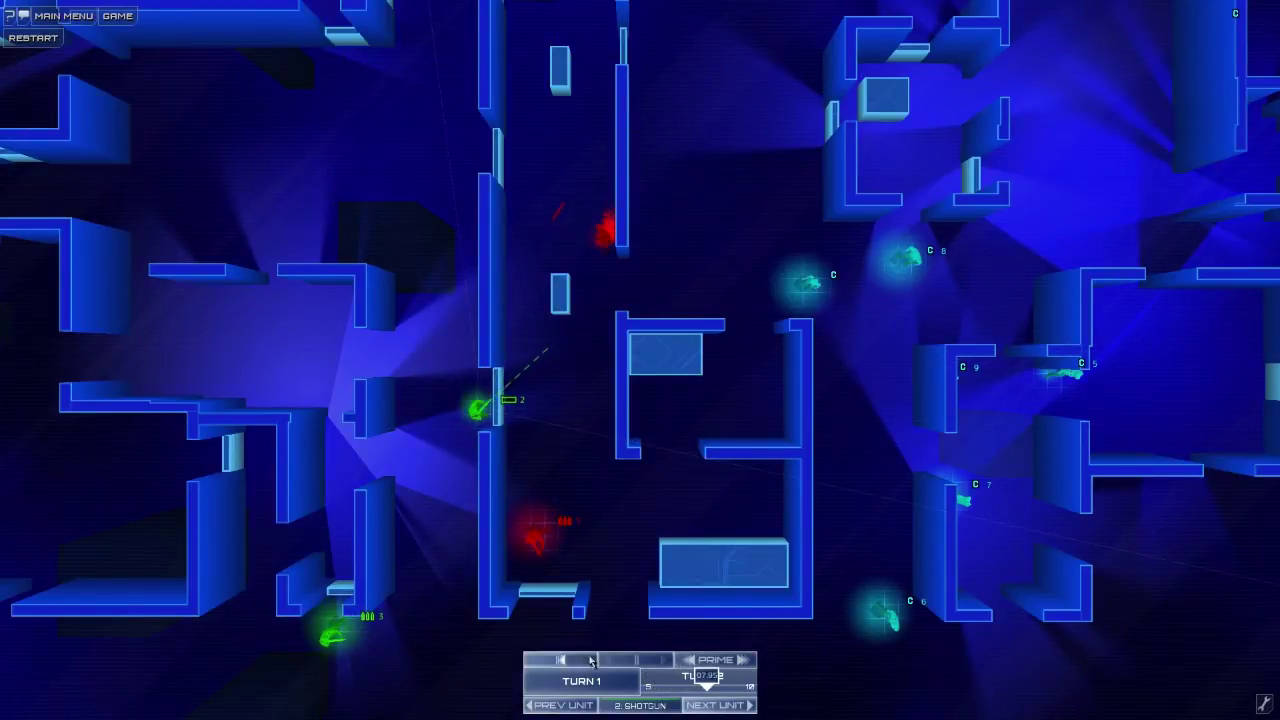
left_click(630, 661)
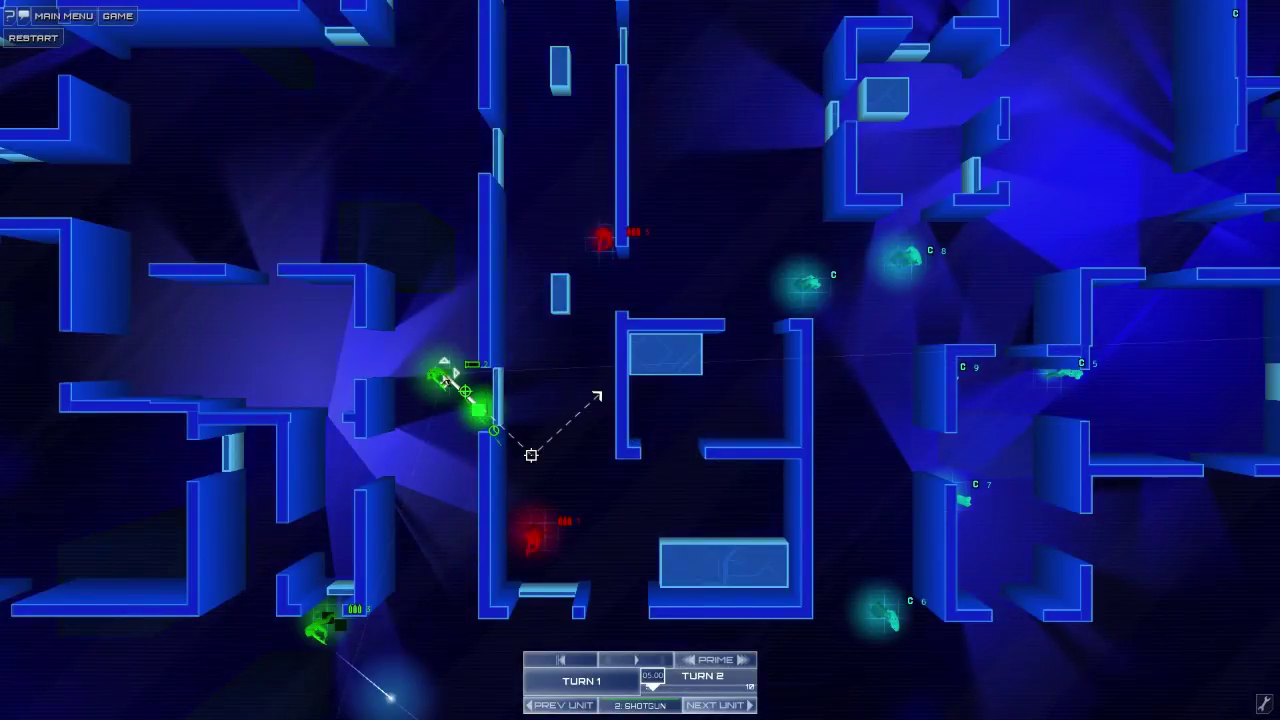
left_click(636, 660)
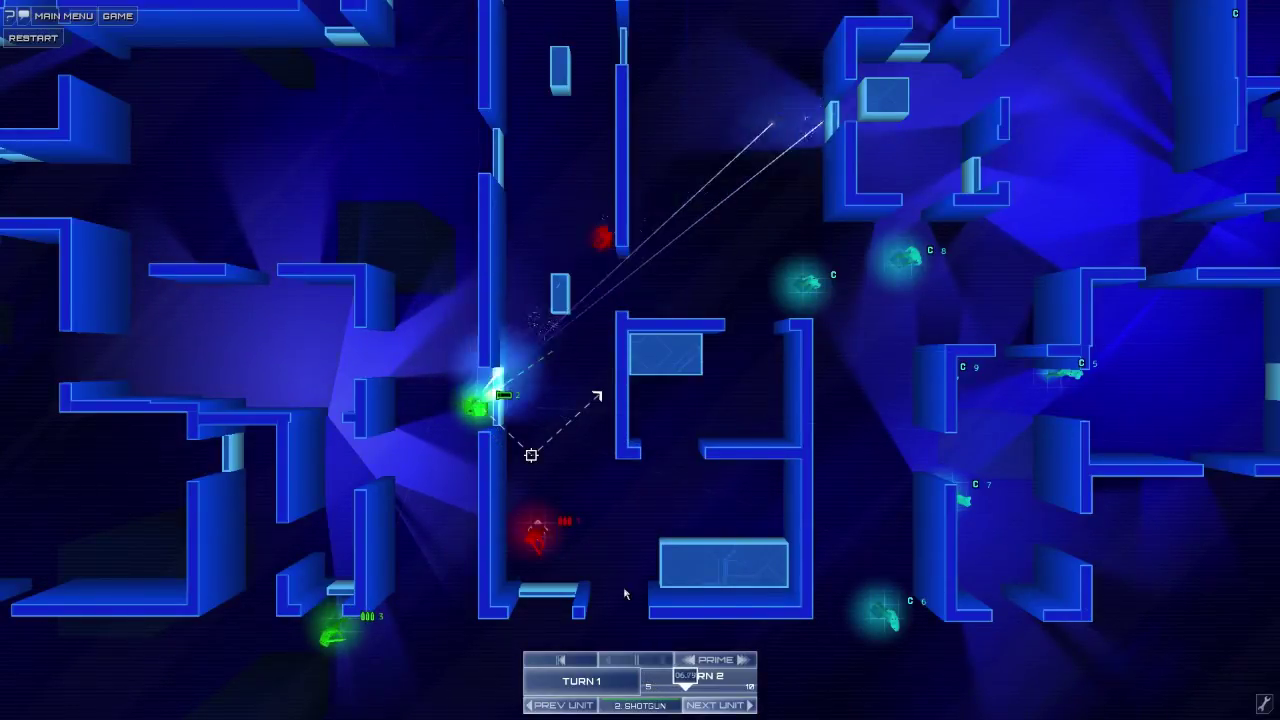
Pan the map down and right to inspect the enemy unit in the room.
left_click_drag(651, 543, 631, 358)
key("Down")
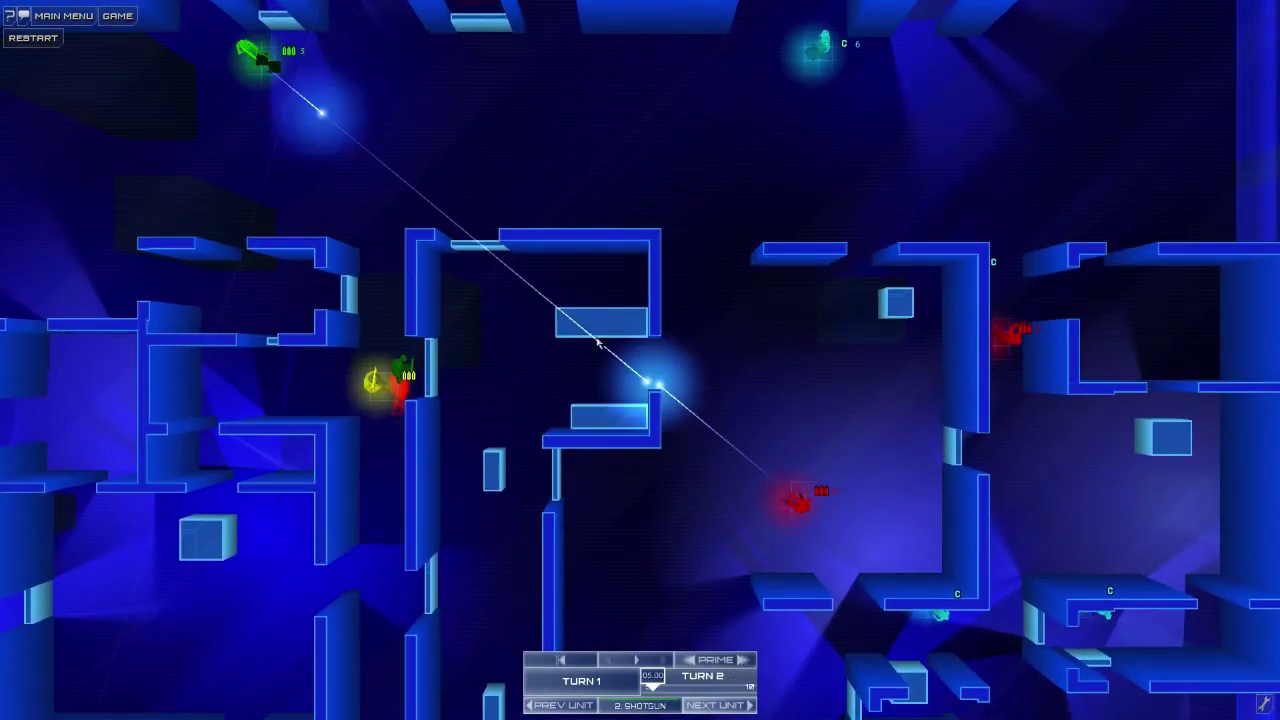
left_click_drag(598, 343, 785, 533)
key("Right")
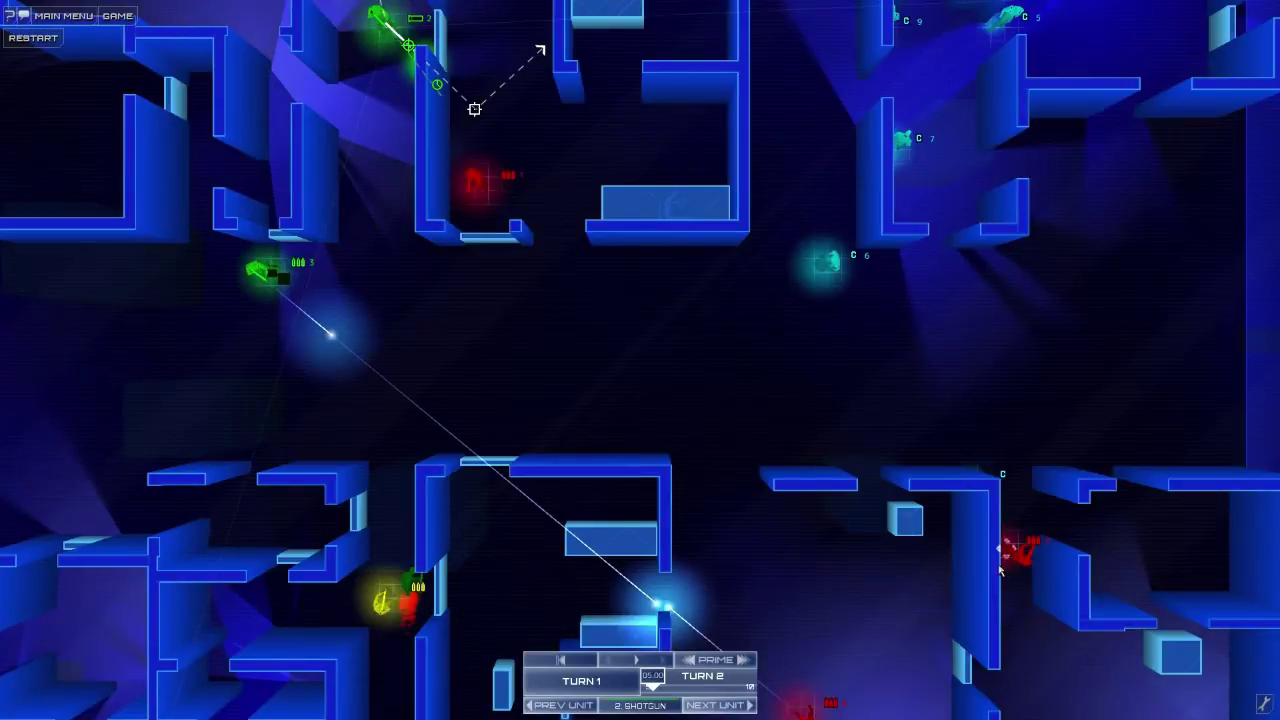
left_click(1004, 565)
Send unit 3 down the corridor, preview the turn, and submit it.
left_click(268, 284)
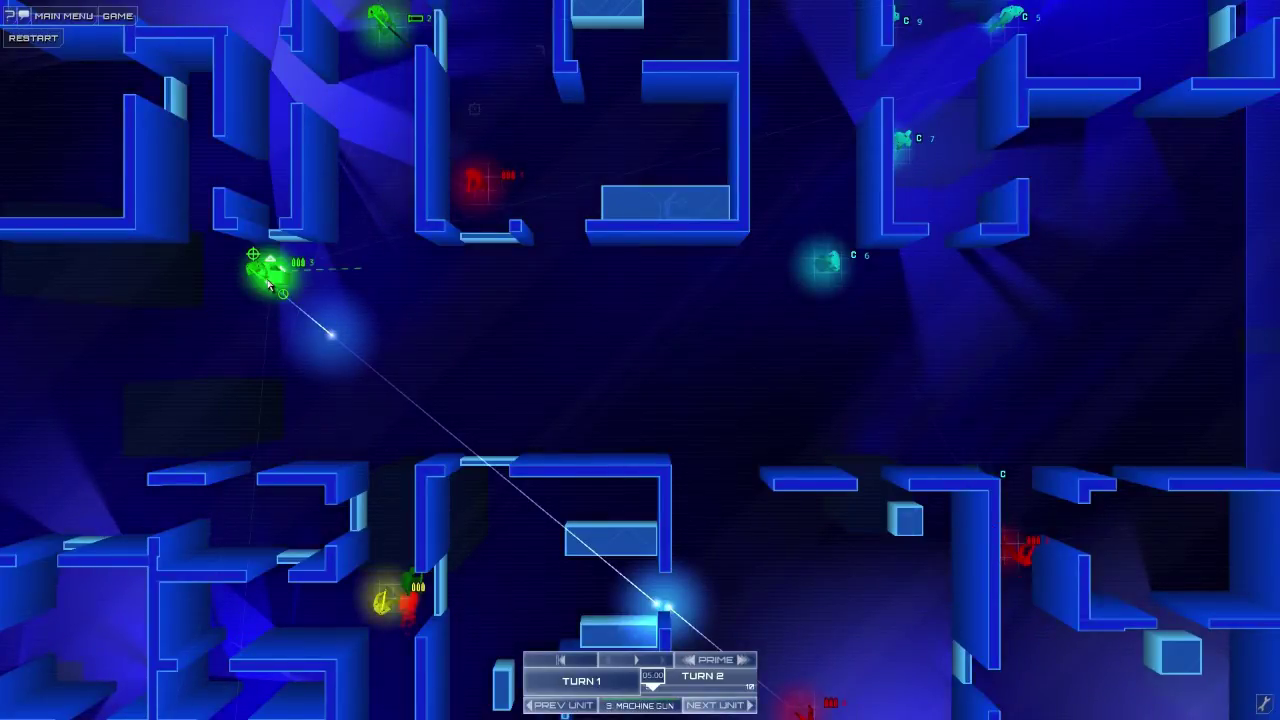
key("Left")
key("Down")
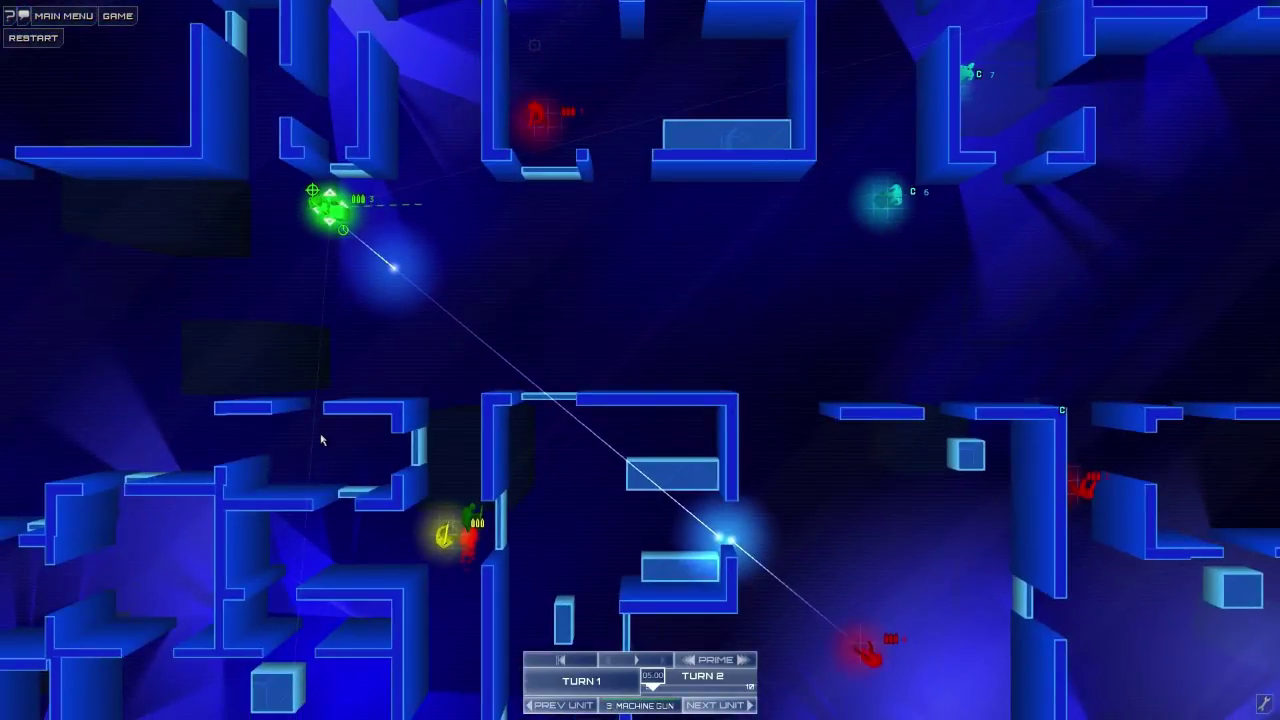
right_click(386, 461)
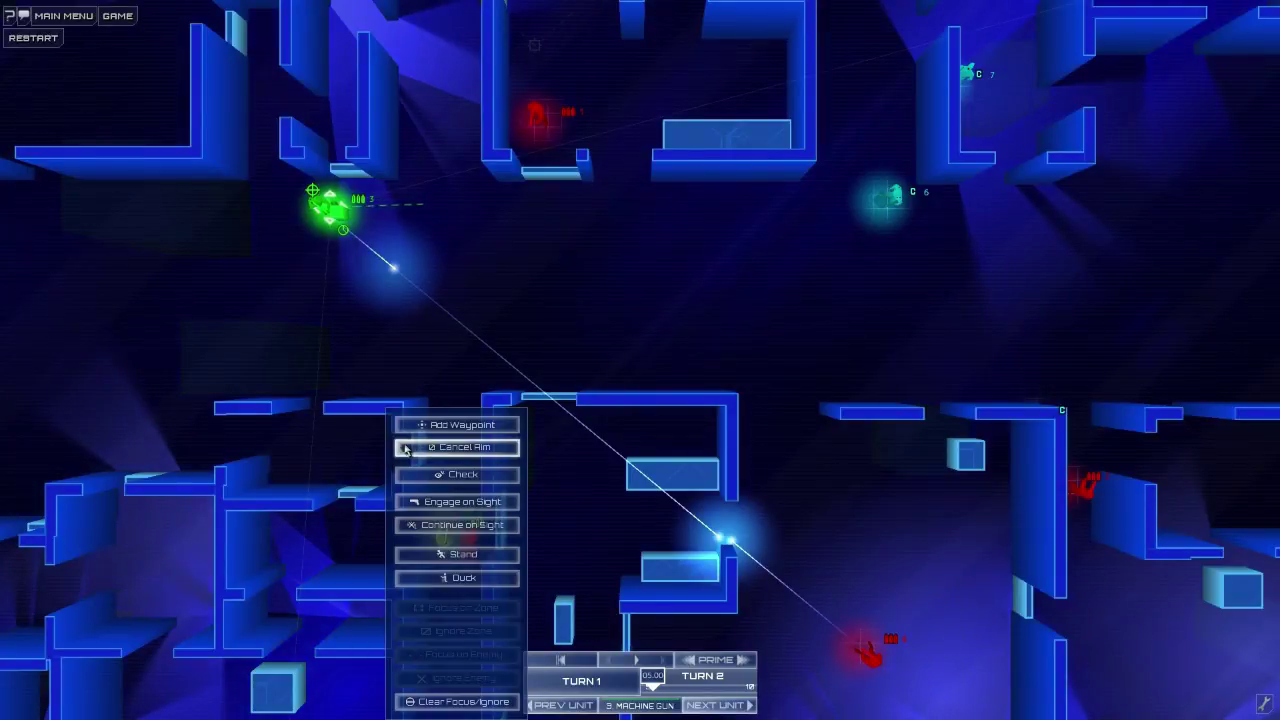
left_click(420, 424)
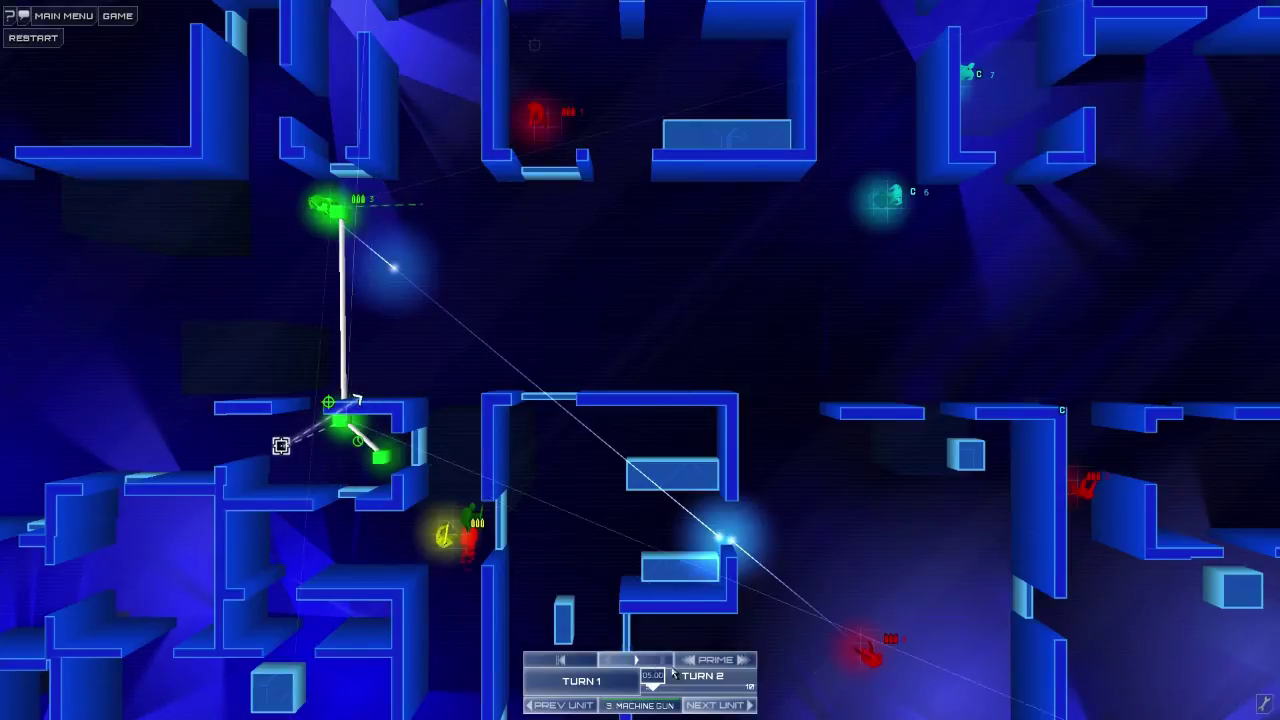
left_click(641, 659)
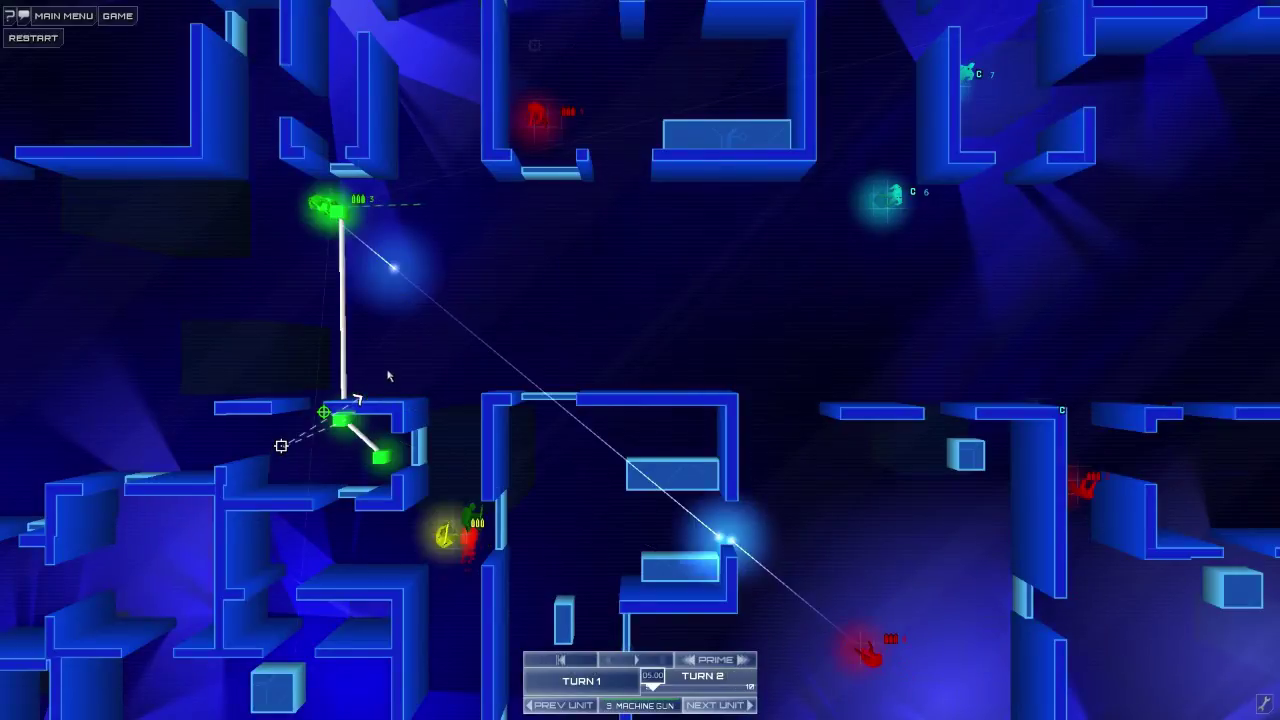
left_click(582, 680)
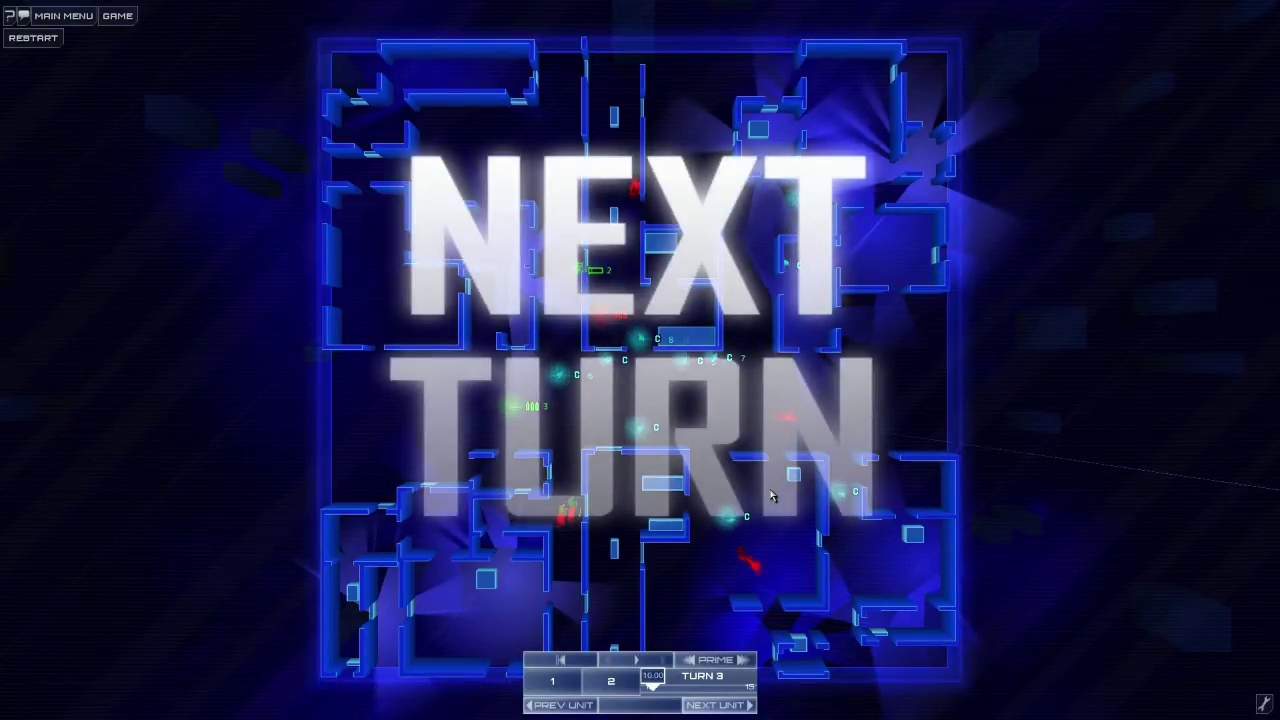
Select machine-gun unit 3, try a new waypoint, and undo its old path and aim.
left_click_drag(771, 496, 863, 397)
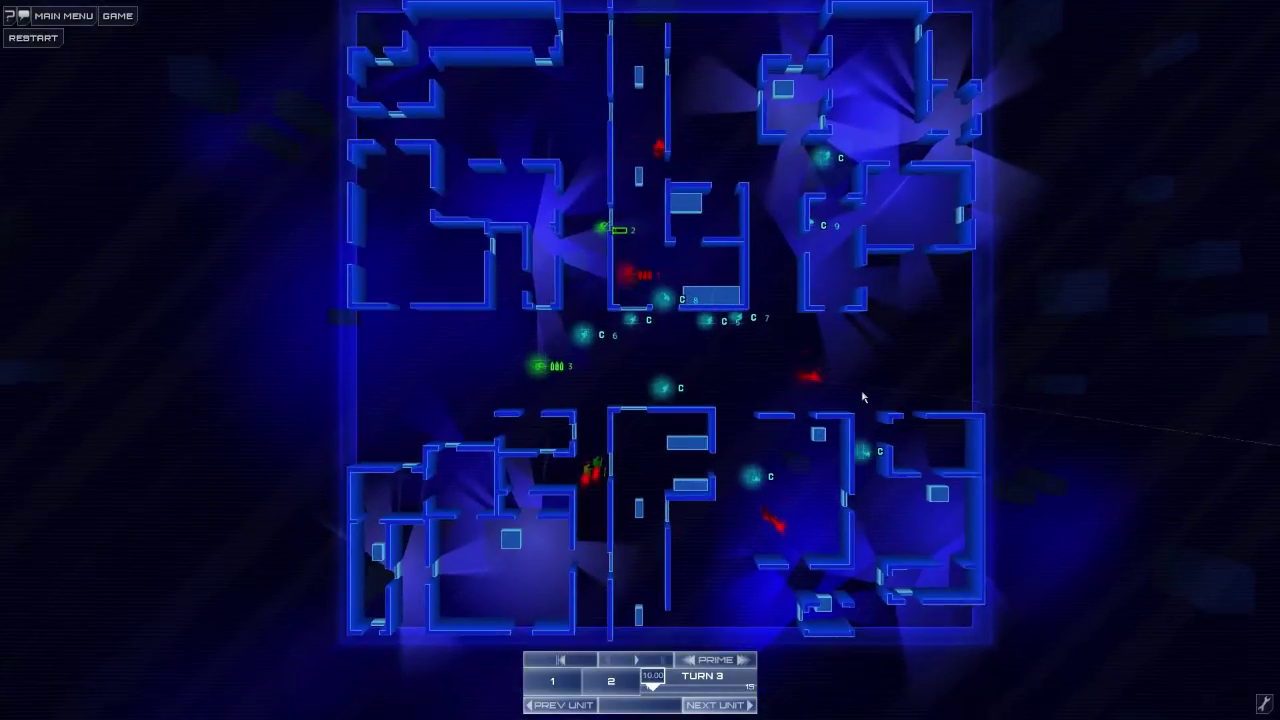
left_click(541, 368)
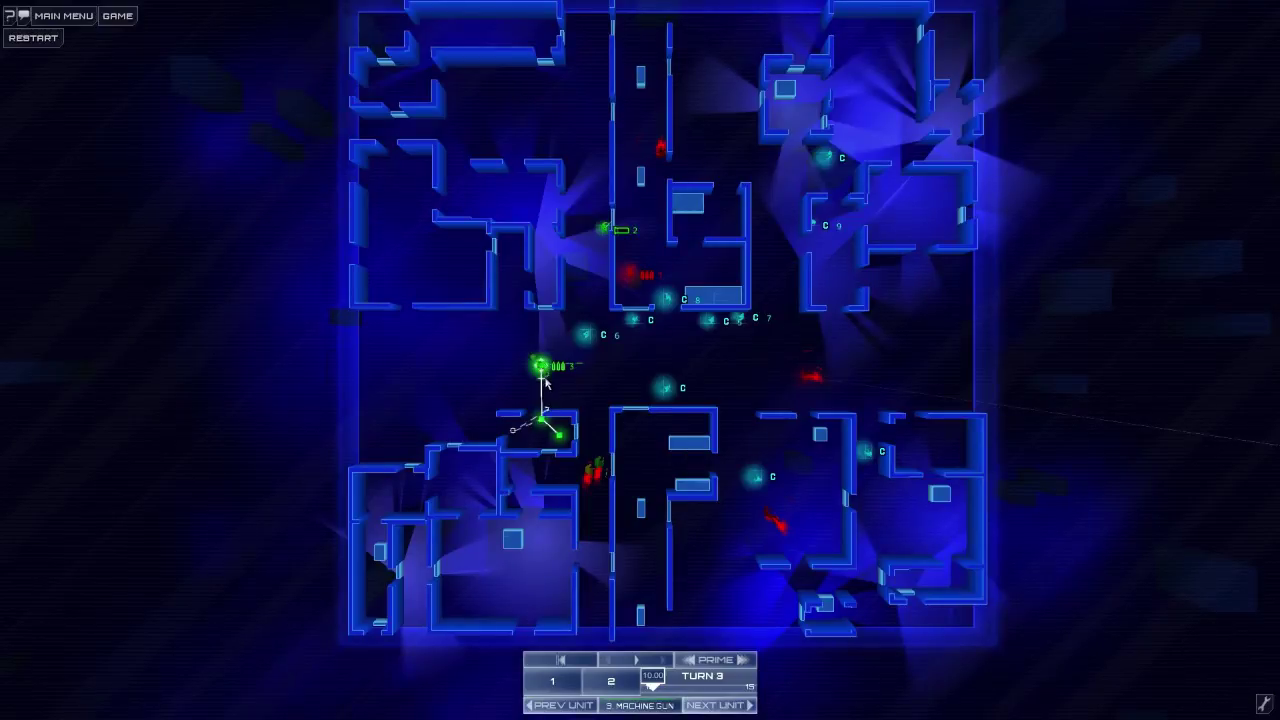
key("ctrl+z")
key("ctrl+z")
right_click(634, 369)
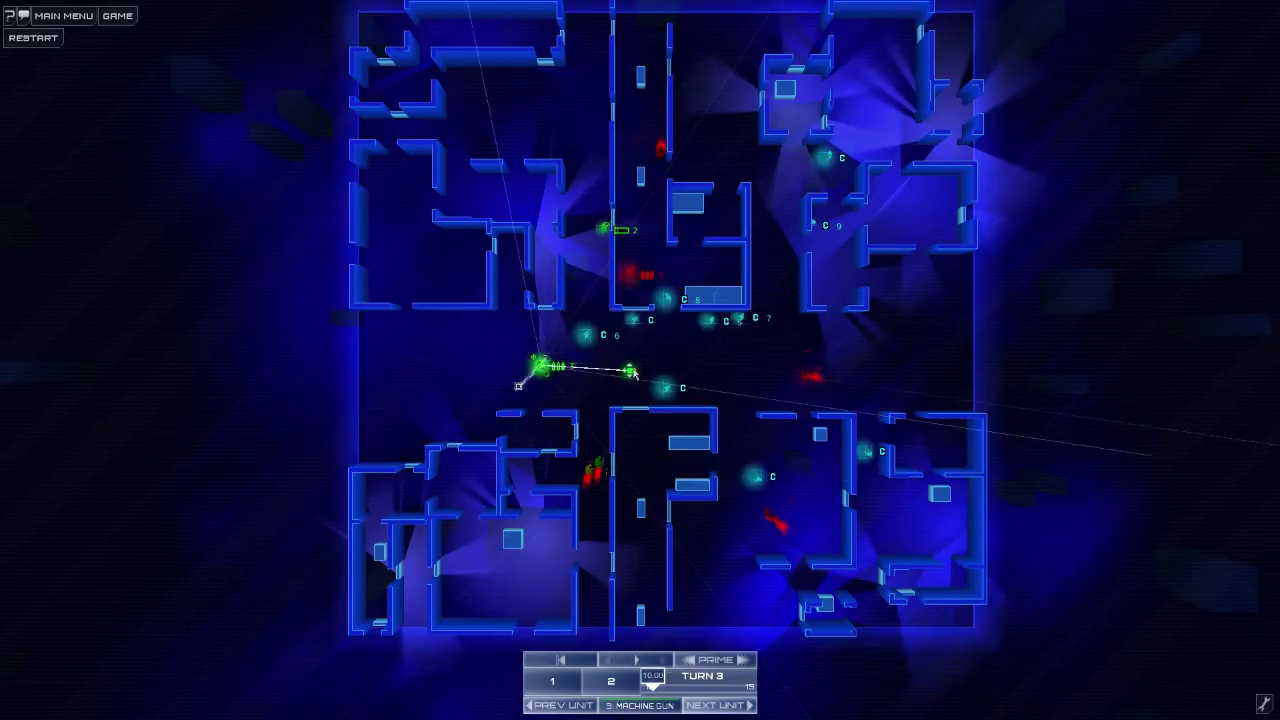
left_click_drag(634, 374, 644, 362)
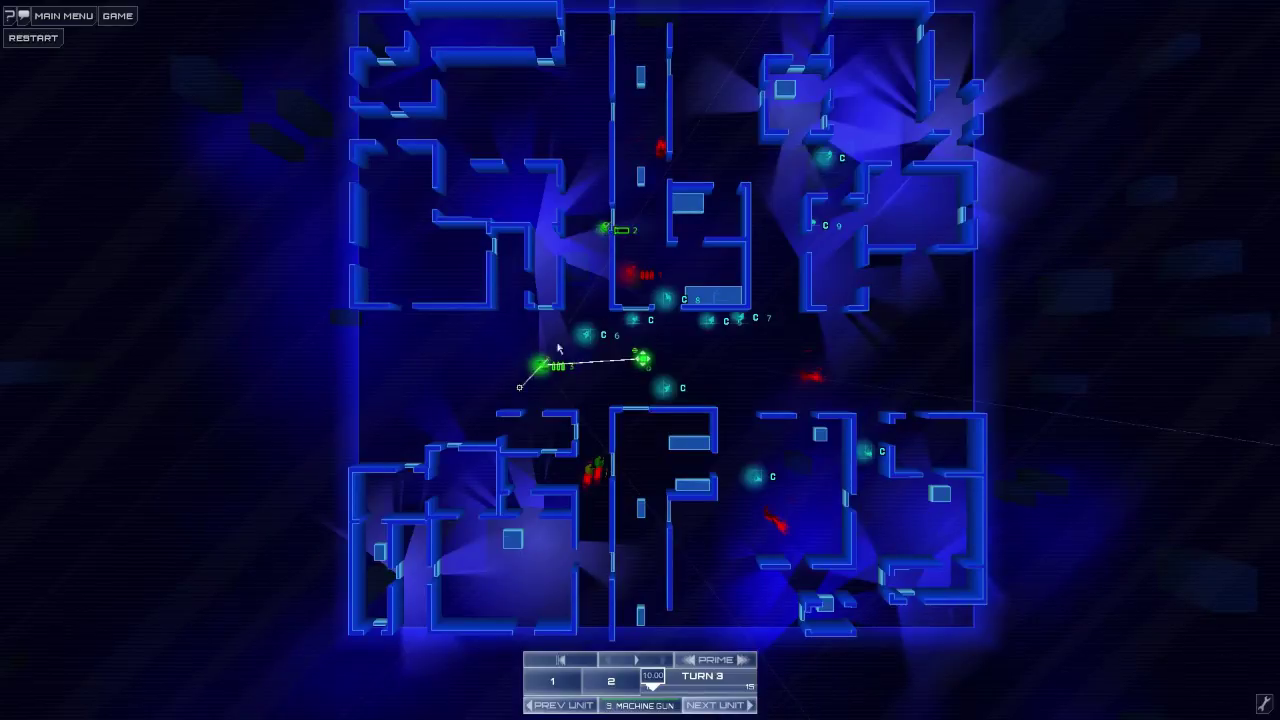
key("ctrl+z")
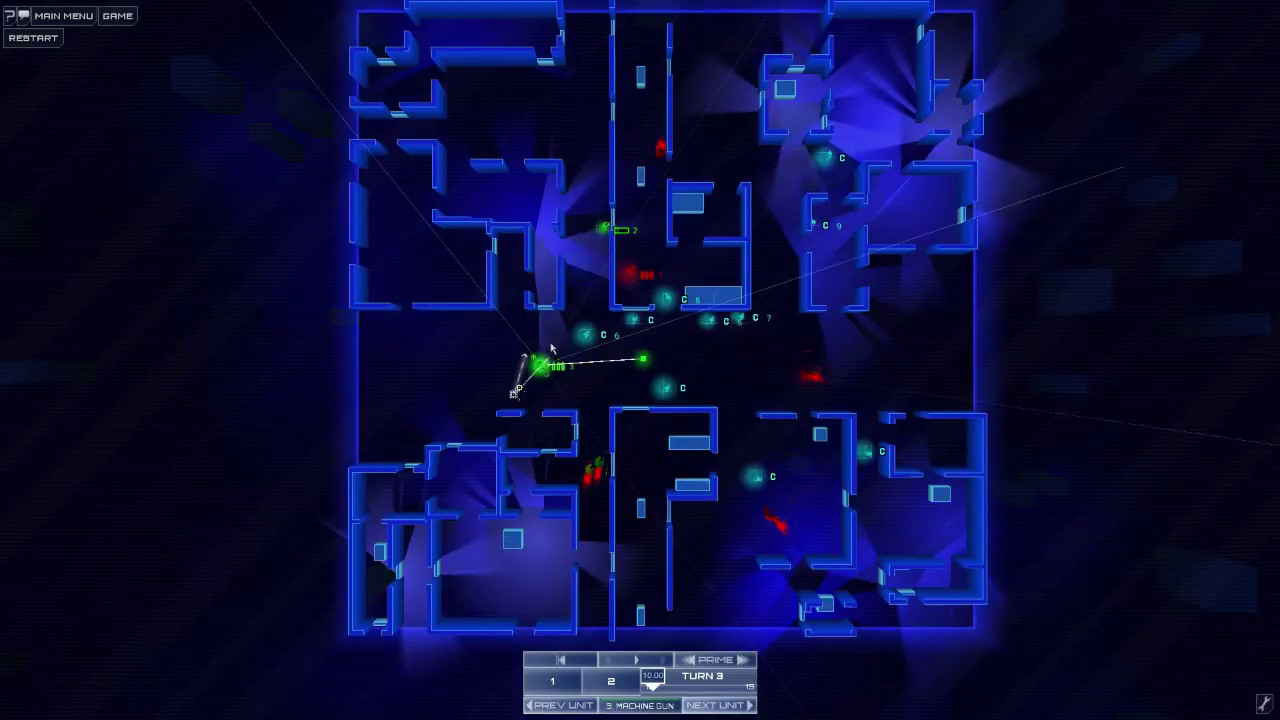
key("ctrl+z")
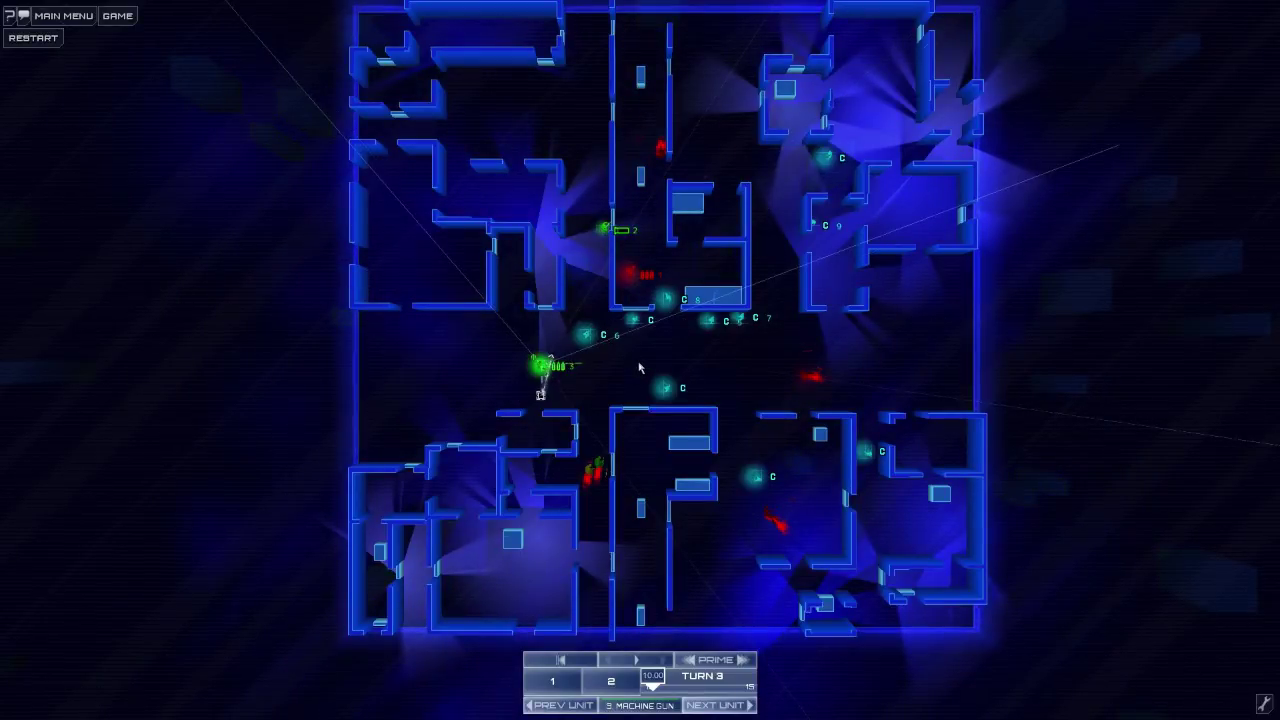
Give unit 3 a short move waypoint, preview it, and submit turn 3.
right_click(640, 368)
left_click(648, 591)
left_click(645, 652)
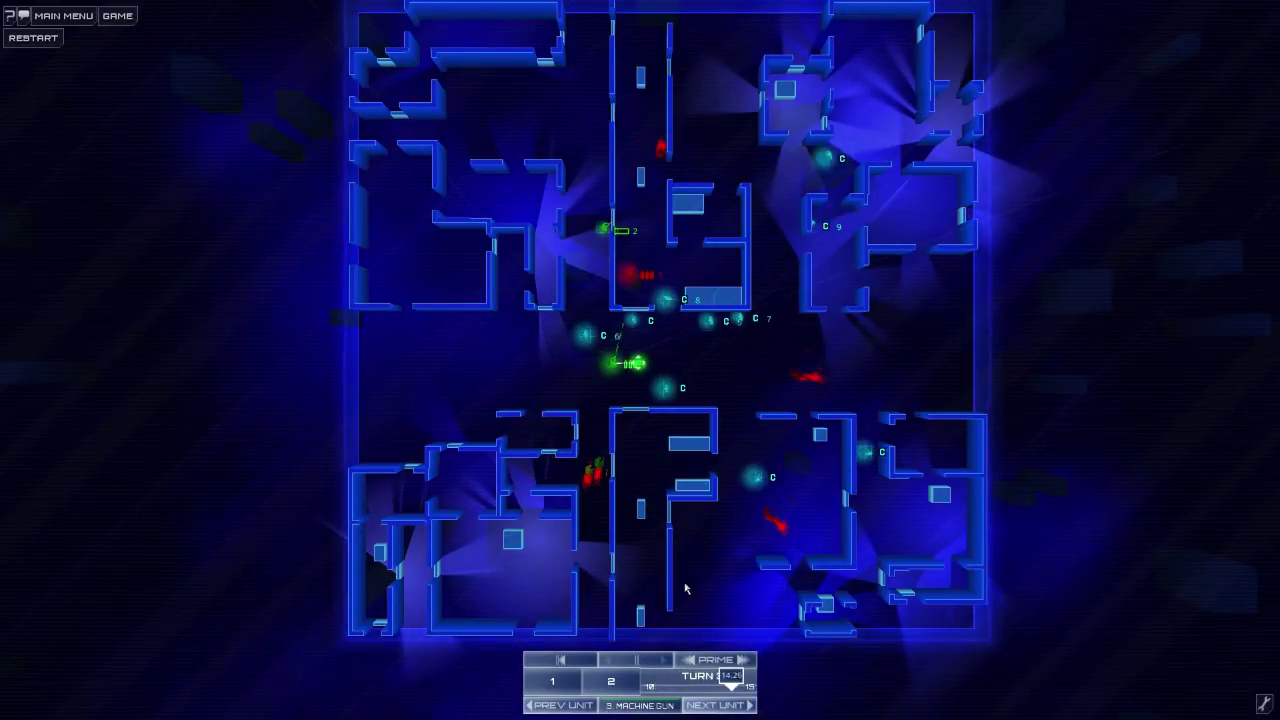
left_click(713, 680)
left_click(597, 384)
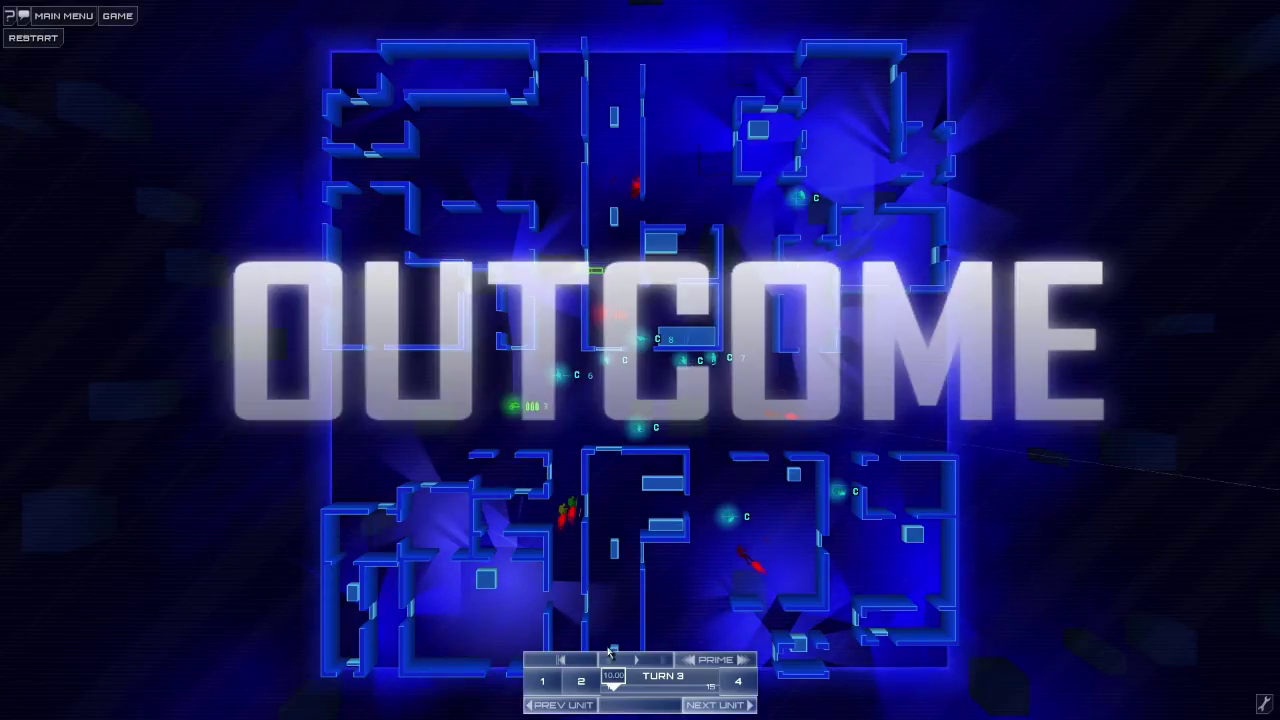
Play back turn 3's outcome until turn 4 begins.
left_click(610, 656)
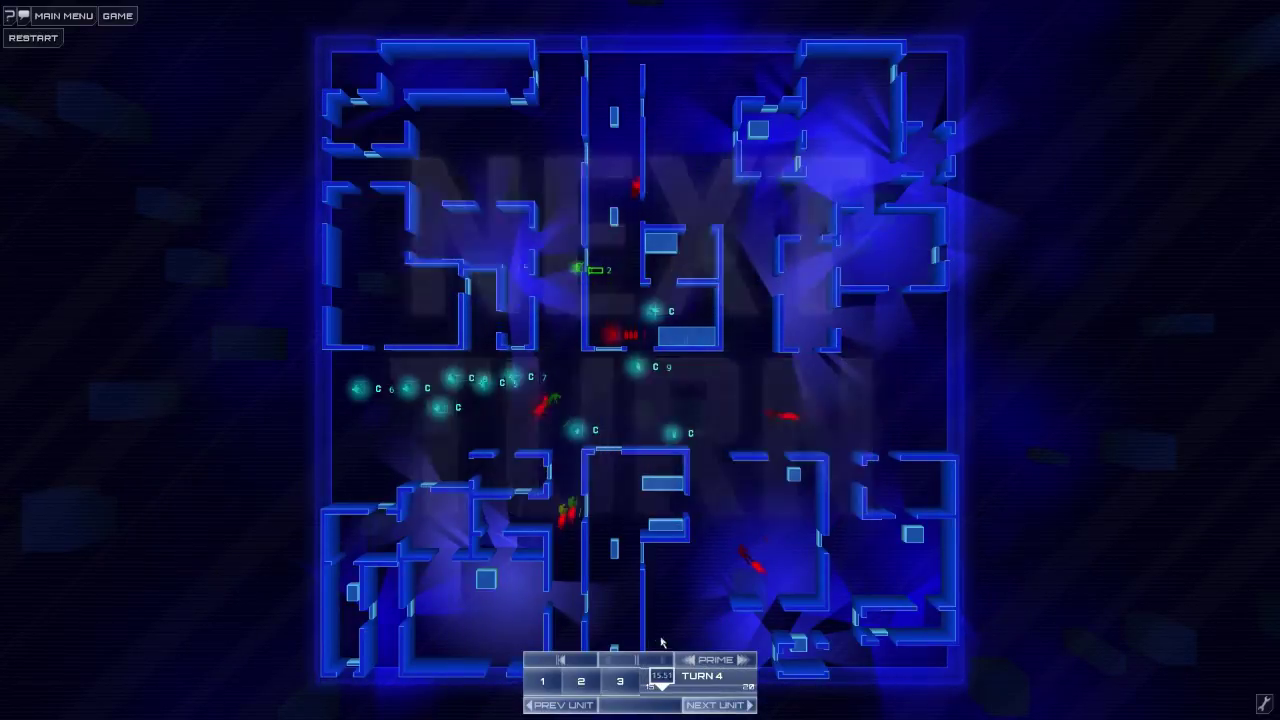
scroll(645, 465, "up", 2)
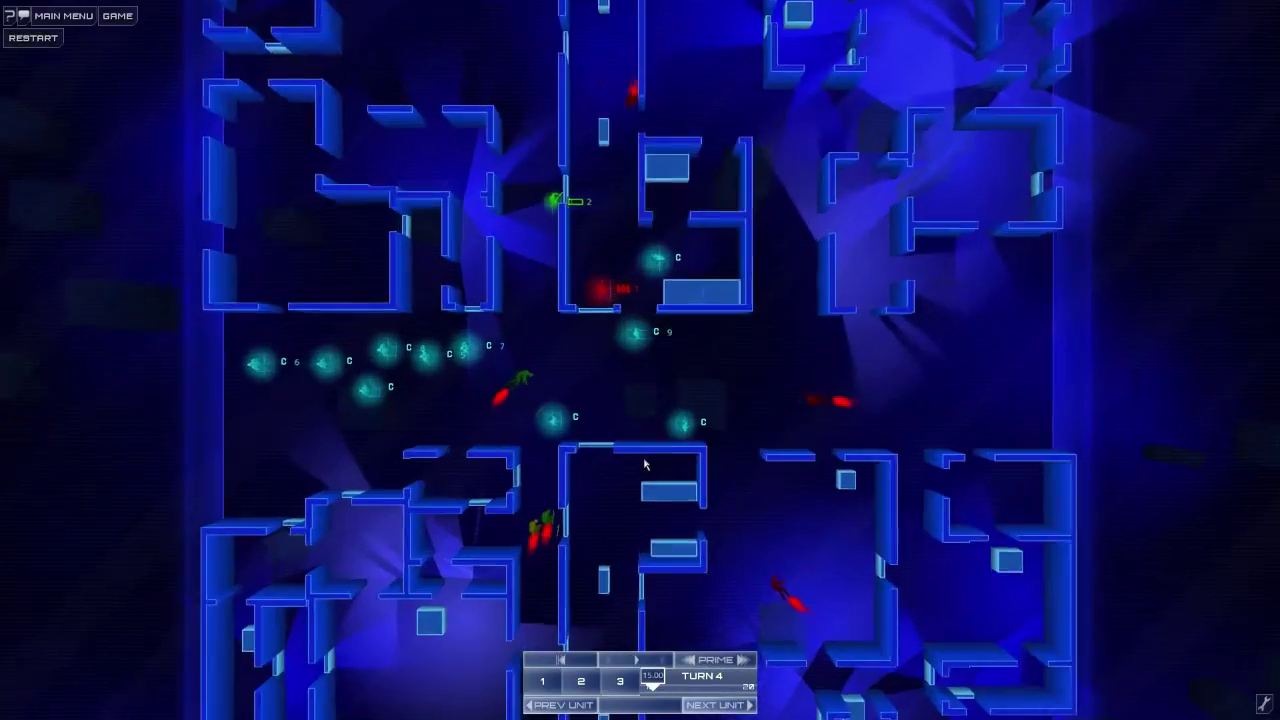
scroll(645, 465, "up", 2)
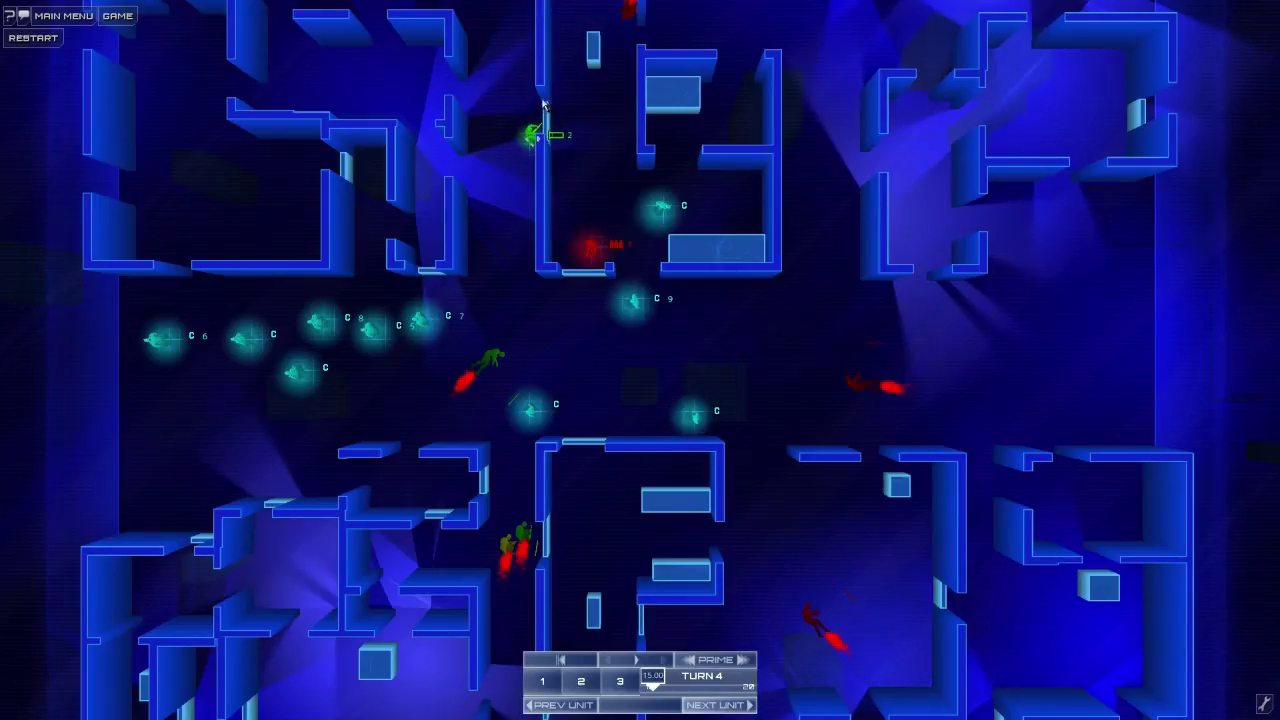
Move shotgun unit 2 to a new waypoint aimed at the red enemy and submit turn 4.
left_click(536, 136)
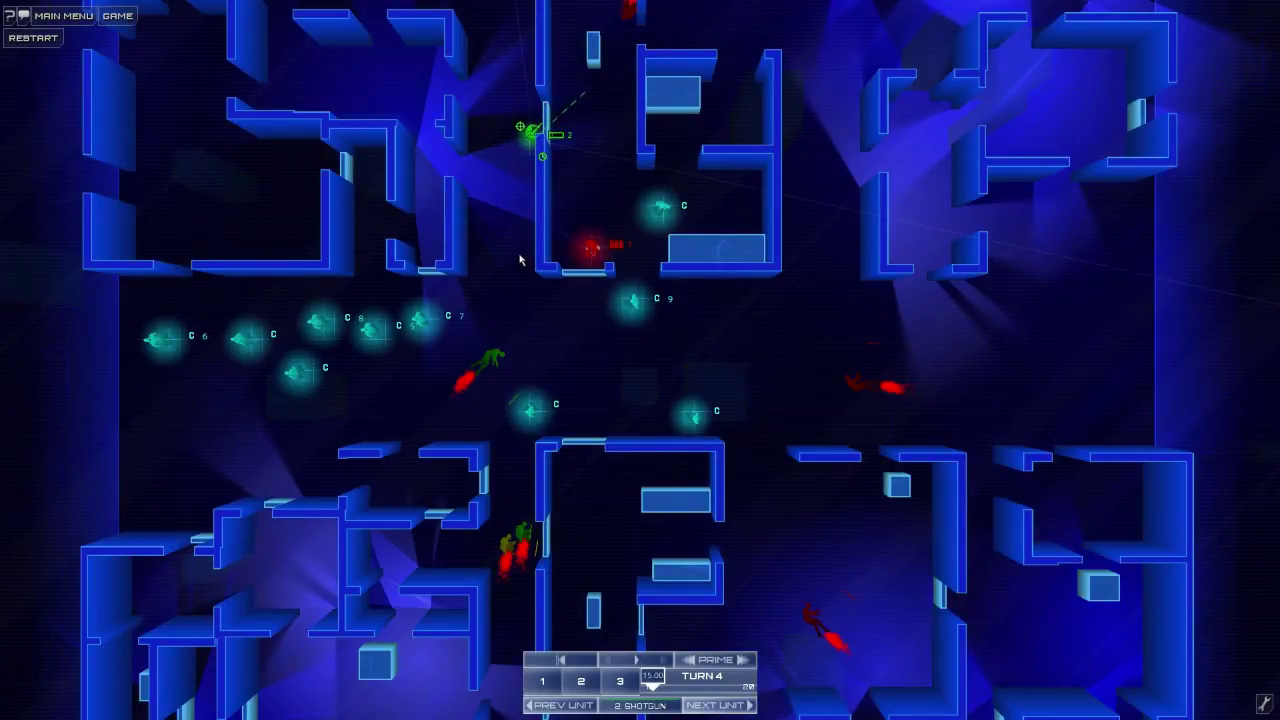
right_click(536, 116)
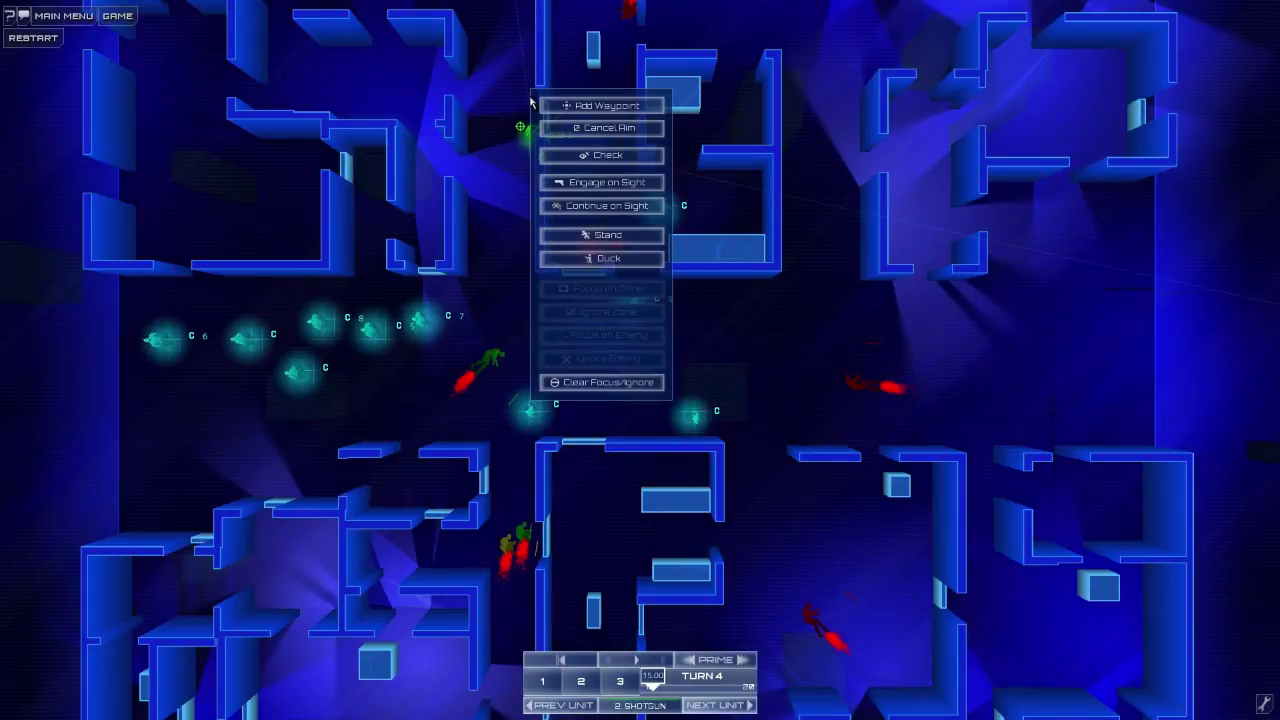
left_click(545, 104)
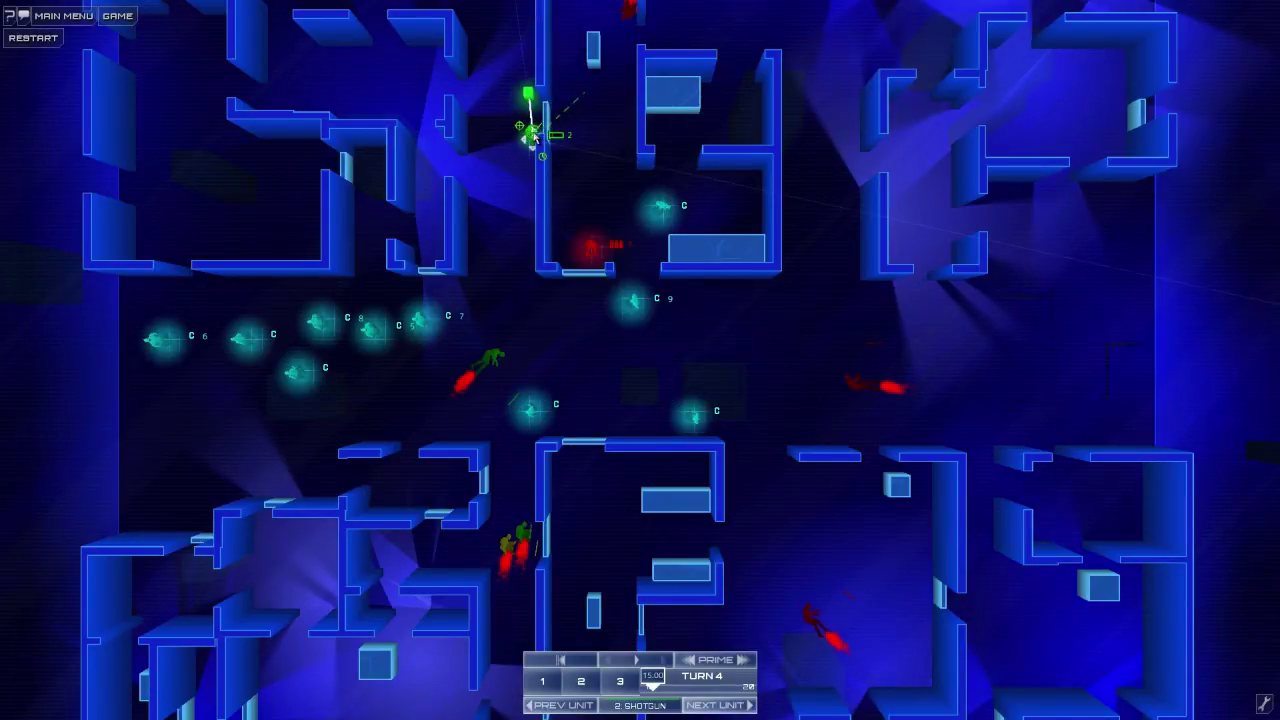
left_click(557, 183)
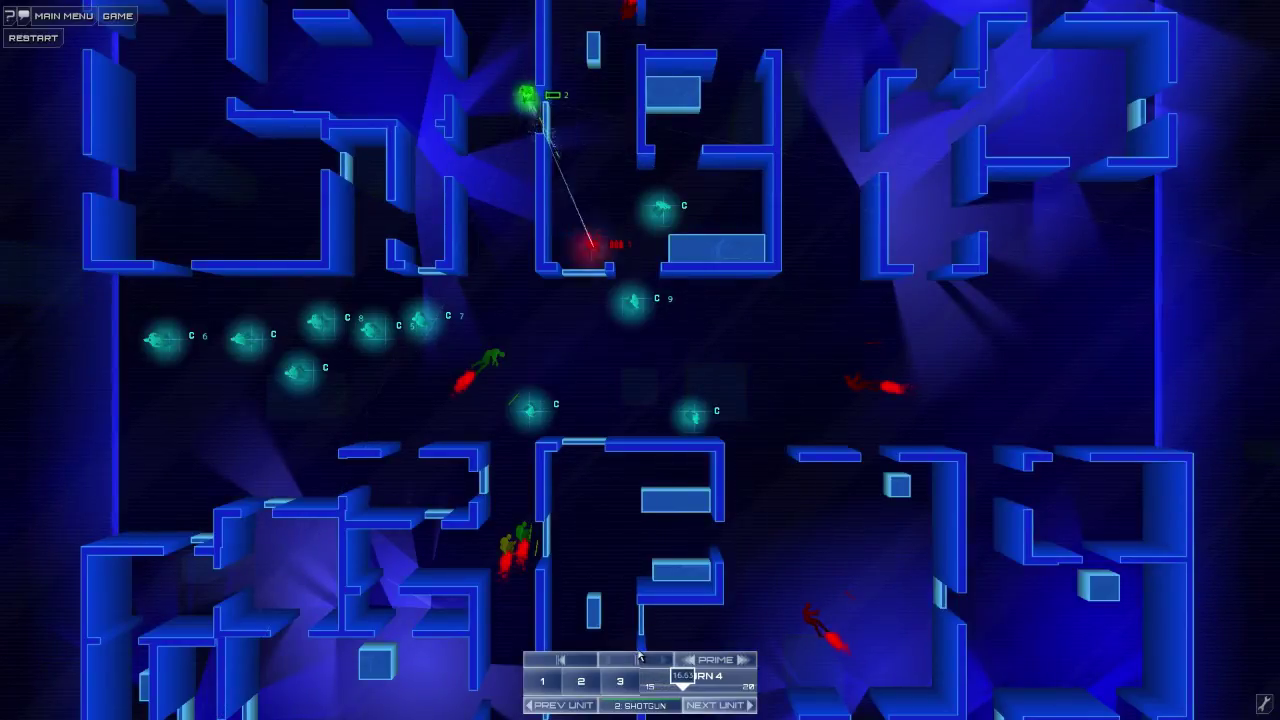
left_click(712, 660)
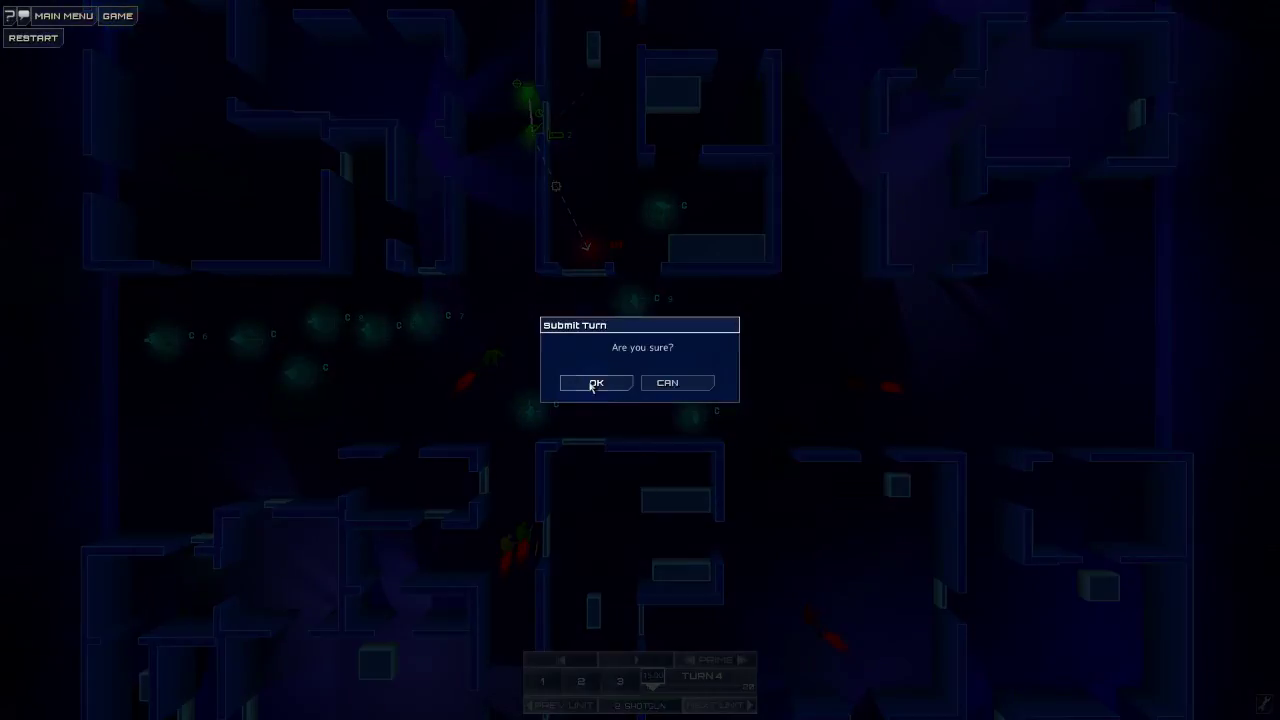
left_click(593, 383)
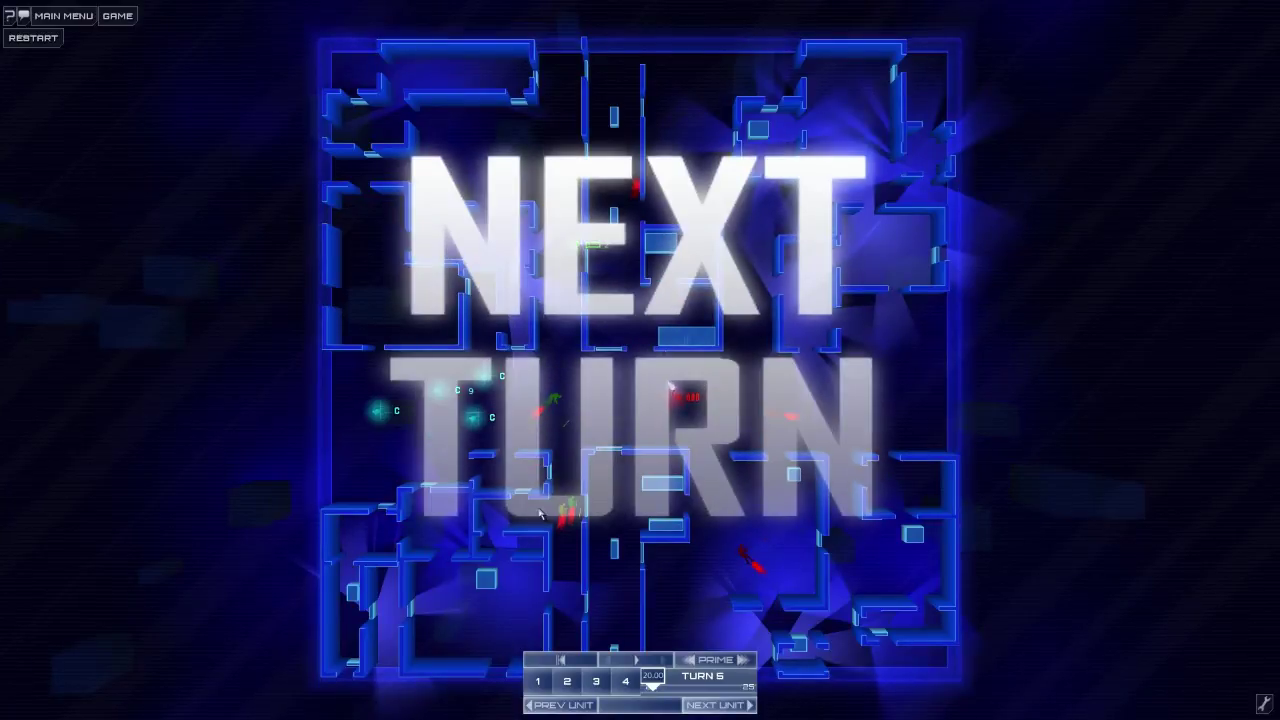
scroll(576, 480, "up", 2)
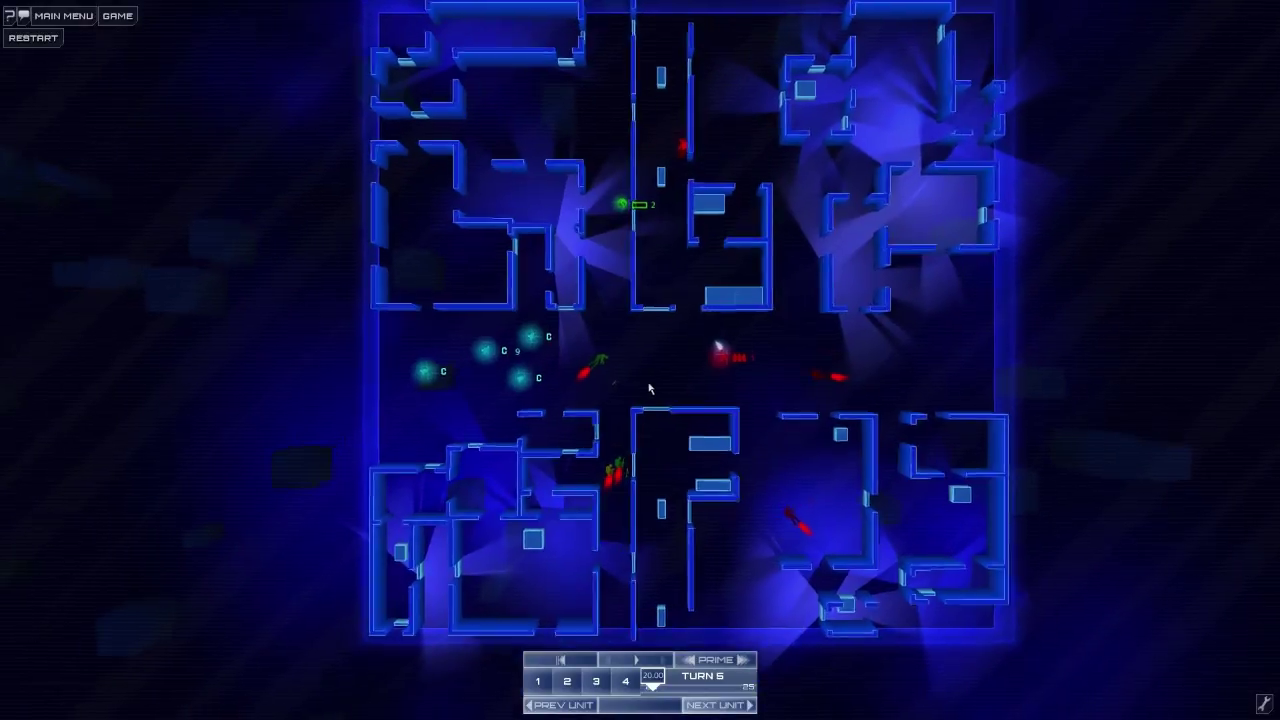
scroll(679, 306, "up", 3)
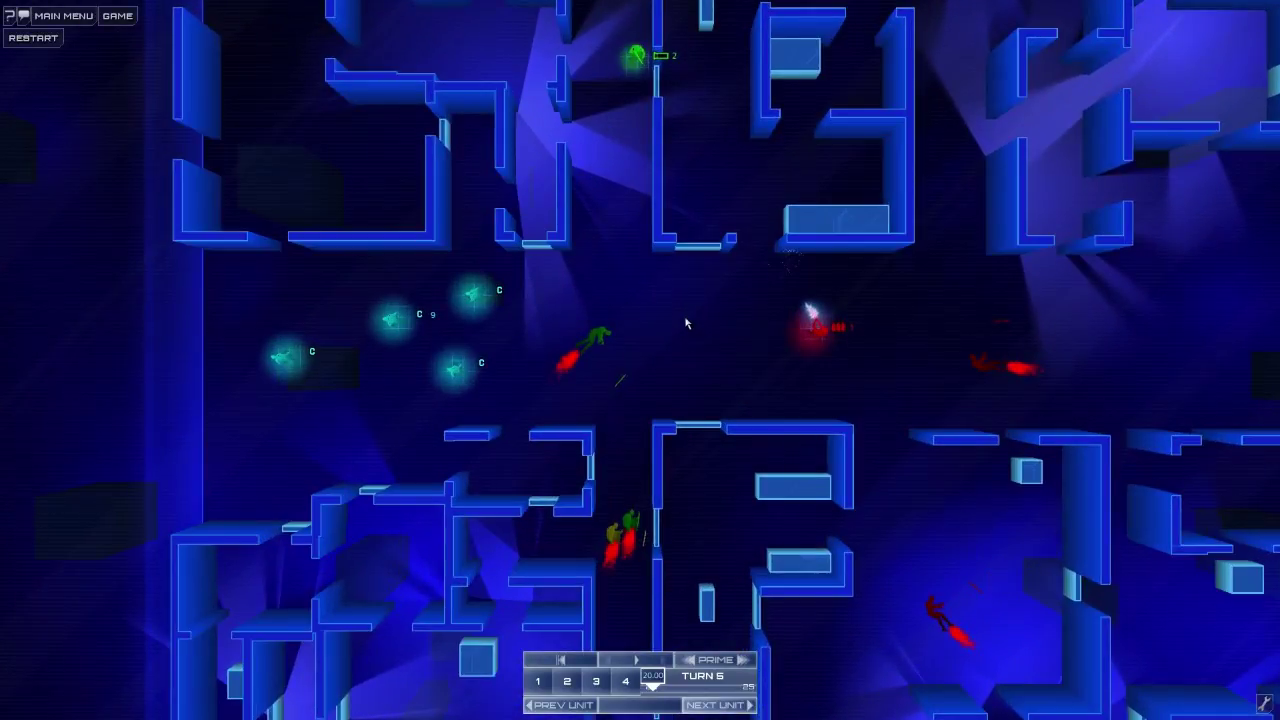
Replace the shotgun unit's aim with a waypoint up the corridor, aiming downward.
mouse_move(686, 323)
left_mouse_down()
mouse_move(729, 509)
mouse_move(730, 675)
mouse_move(735, 390)
left_mouse_up()
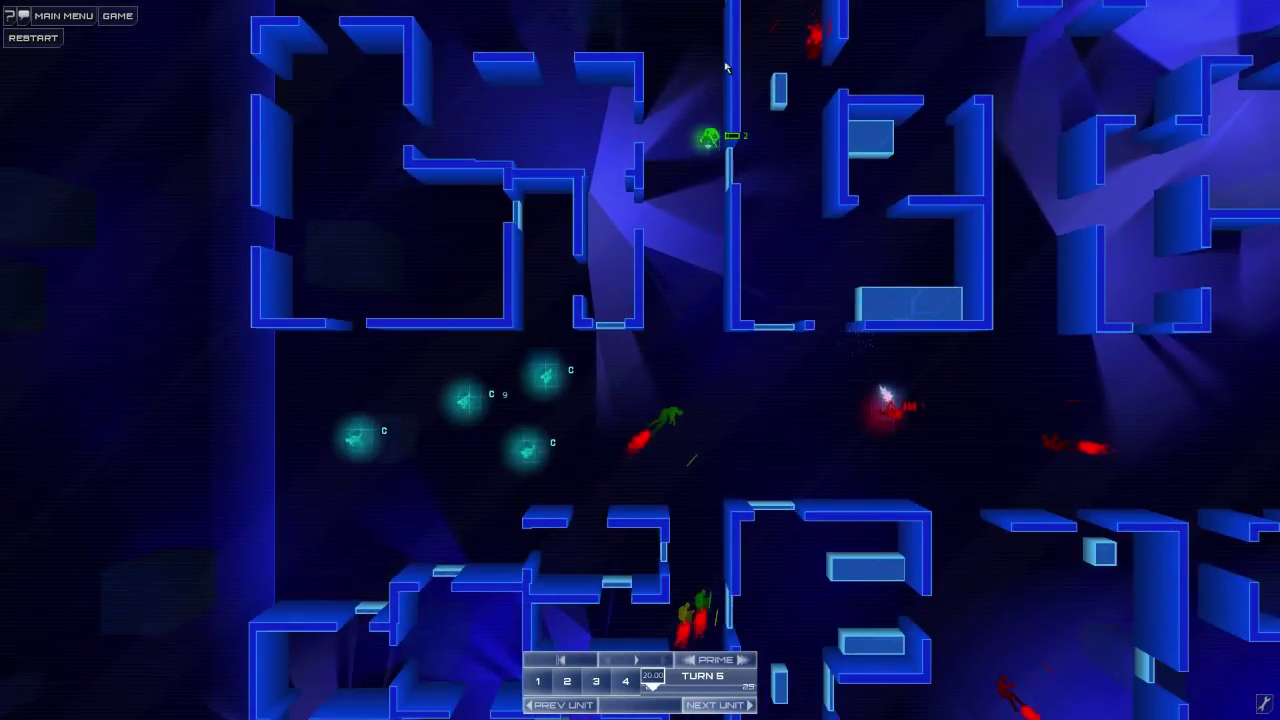
right_click(719, 304)
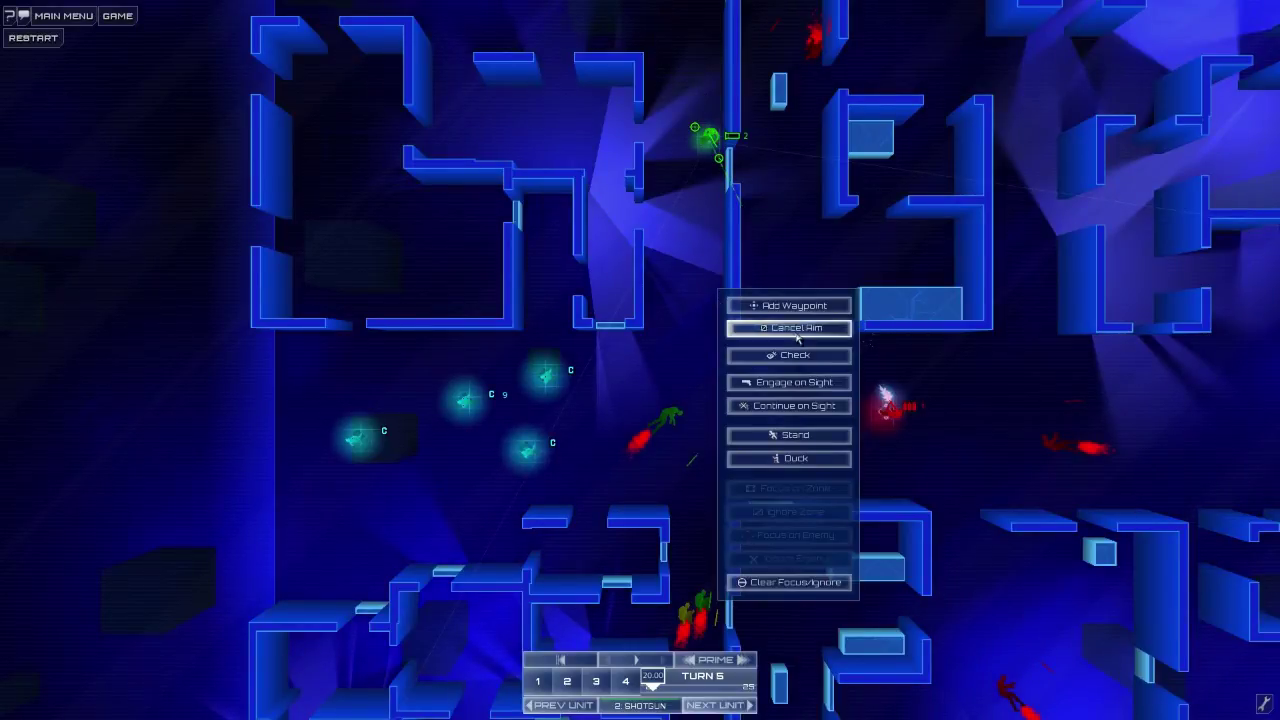
left_click(734, 327)
right_click(734, 325)
left_click(736, 323)
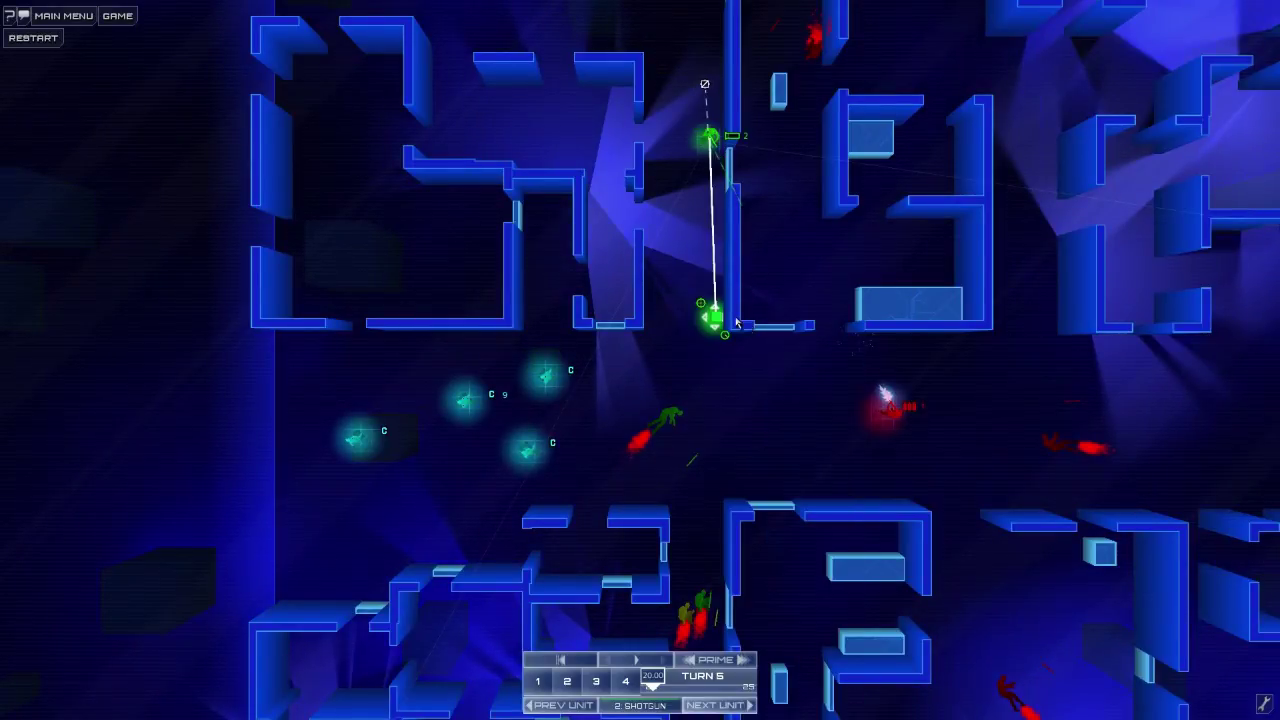
left_click_drag(723, 318, 716, 296)
left_click(709, 349)
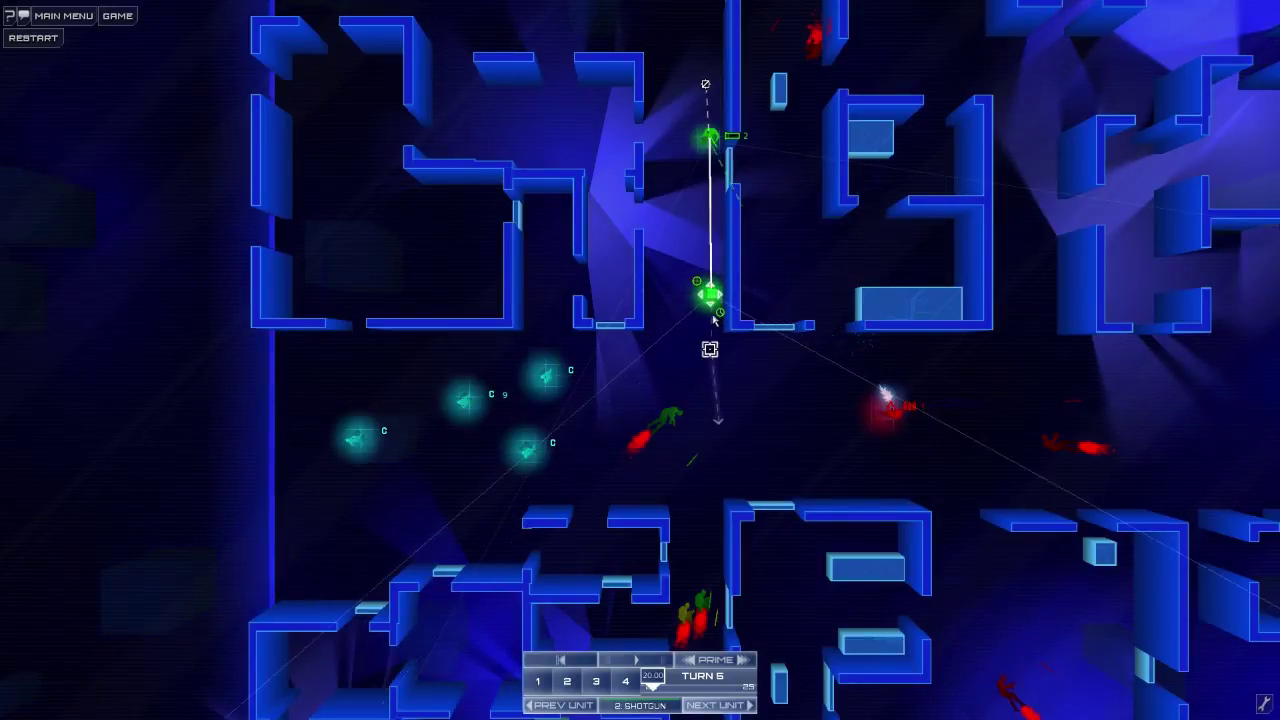
Preview the shotgun unit's move, then submit and confirm the turn.
left_click(637, 660)
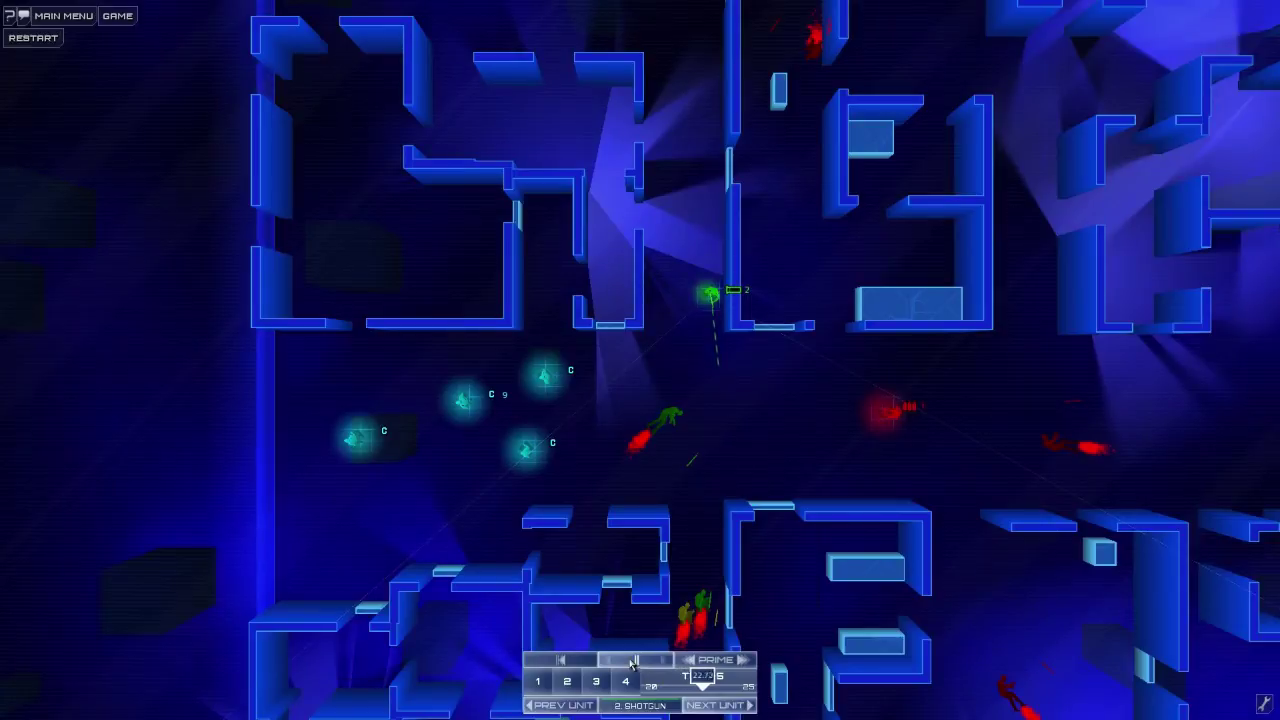
left_click(633, 663)
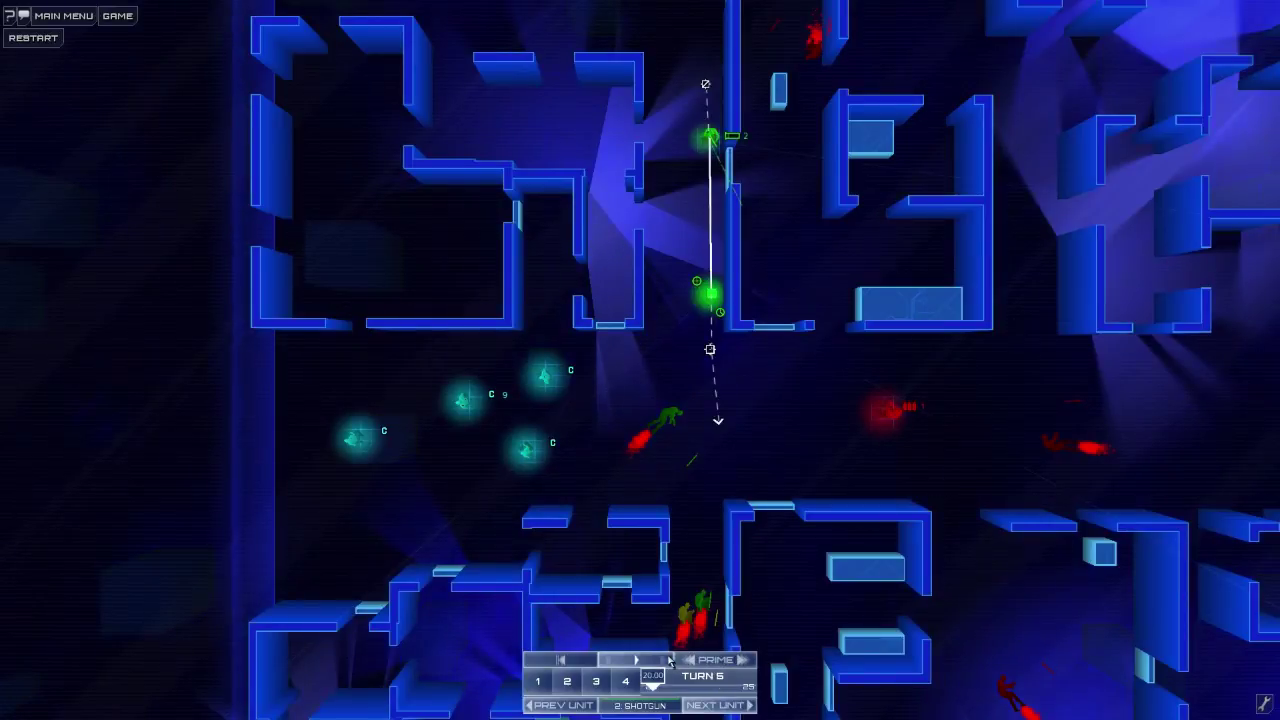
left_click(715, 660)
left_click(677, 382)
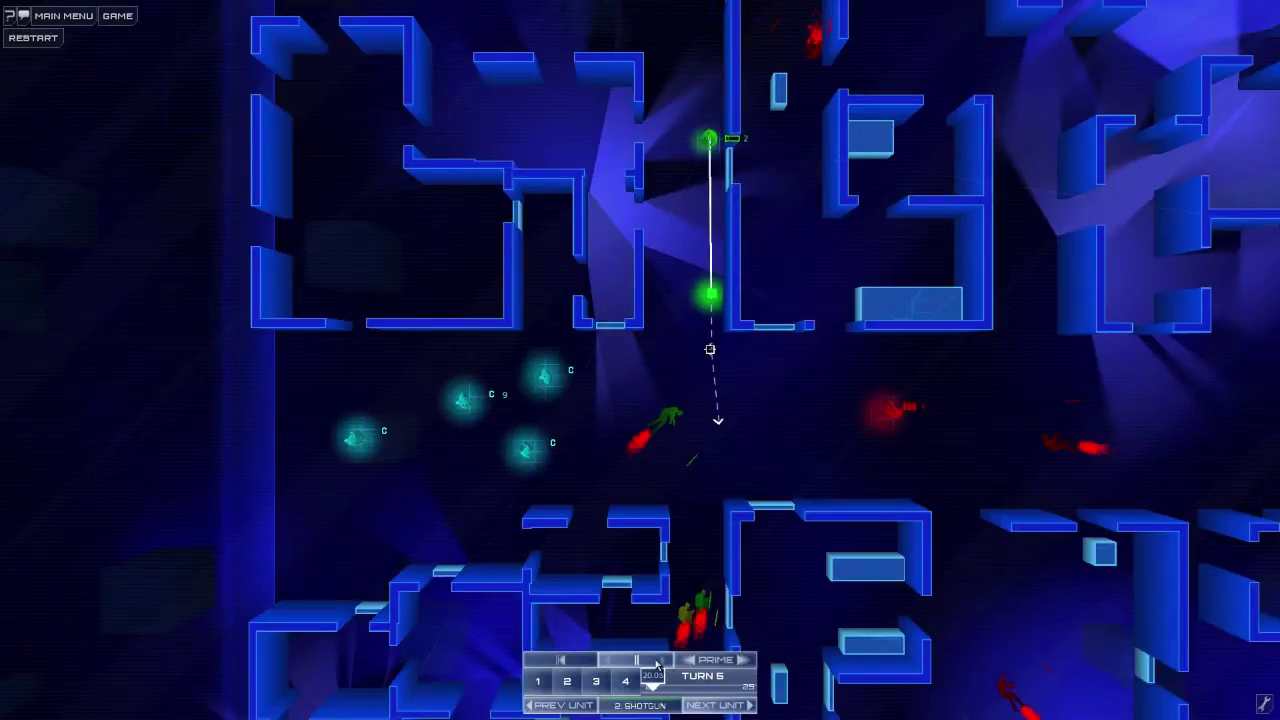
left_click(704, 664)
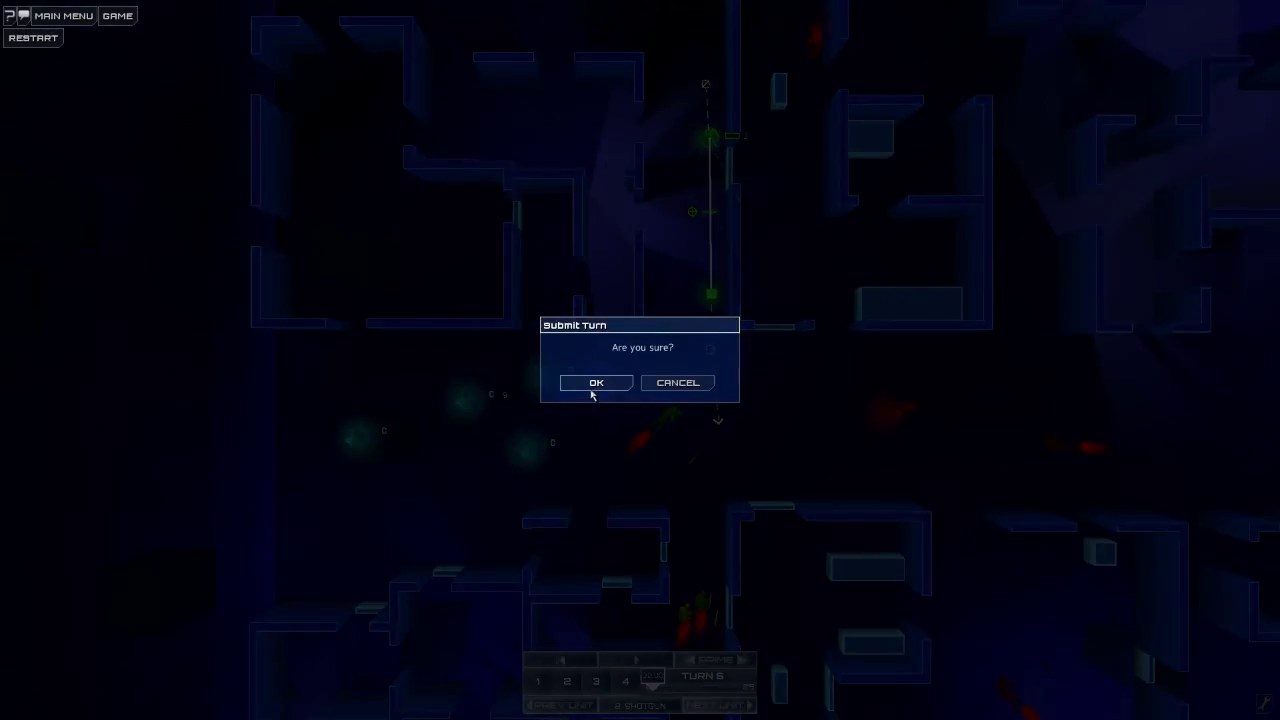
left_click(600, 386)
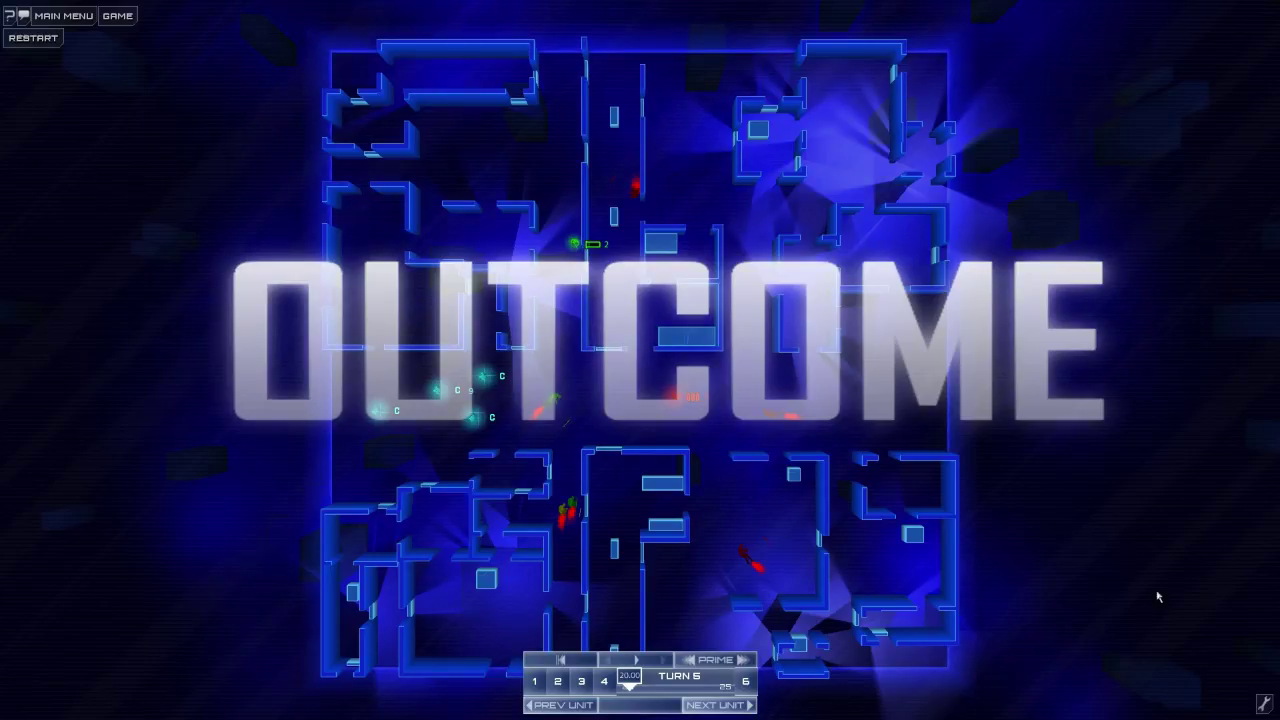
Play back the turn 6 outcome replay through to the end, resuming it once.
left_click(636, 660)
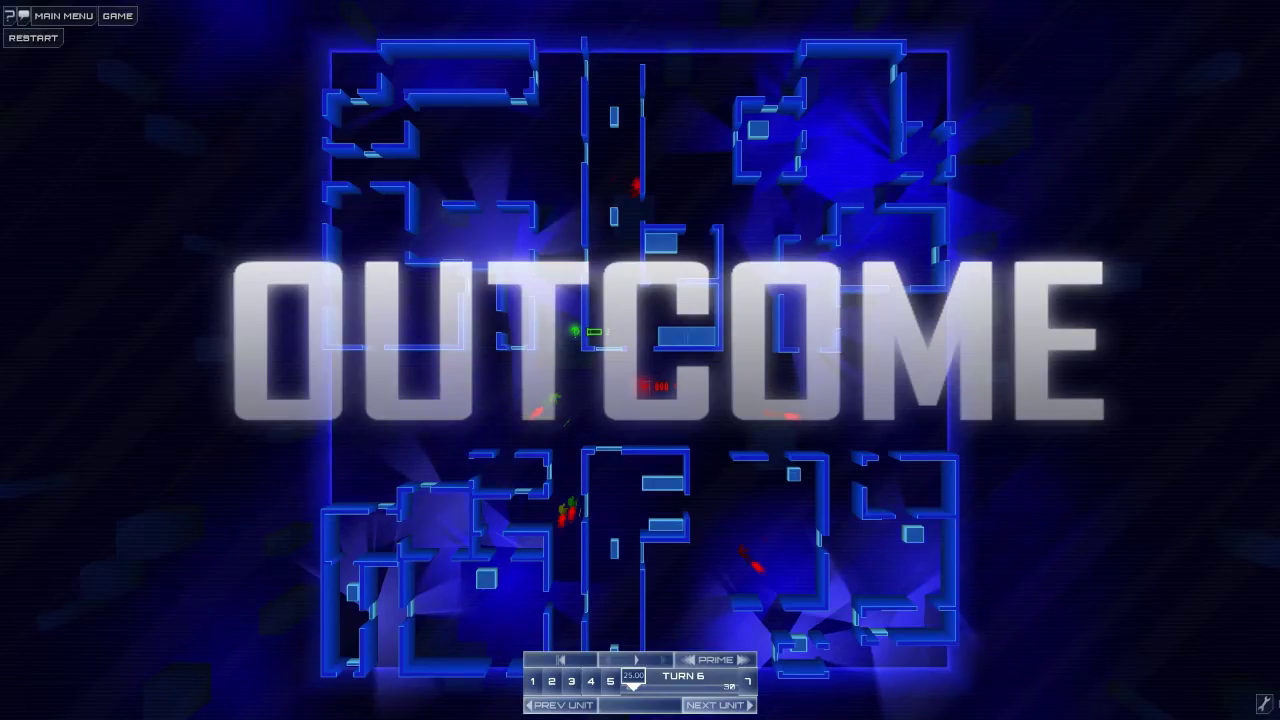
left_click(633, 660)
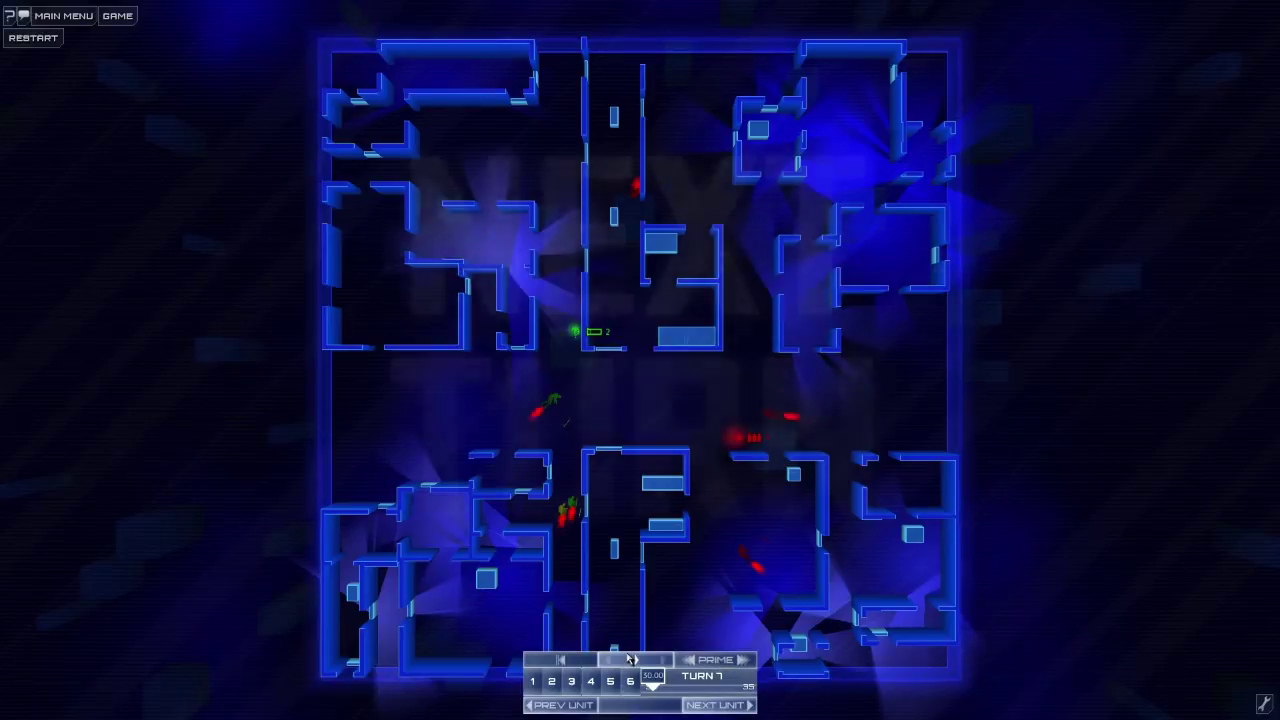
Select the shotgun unit, add its first waypoint and set Continue on Sight.
right_click(712, 540)
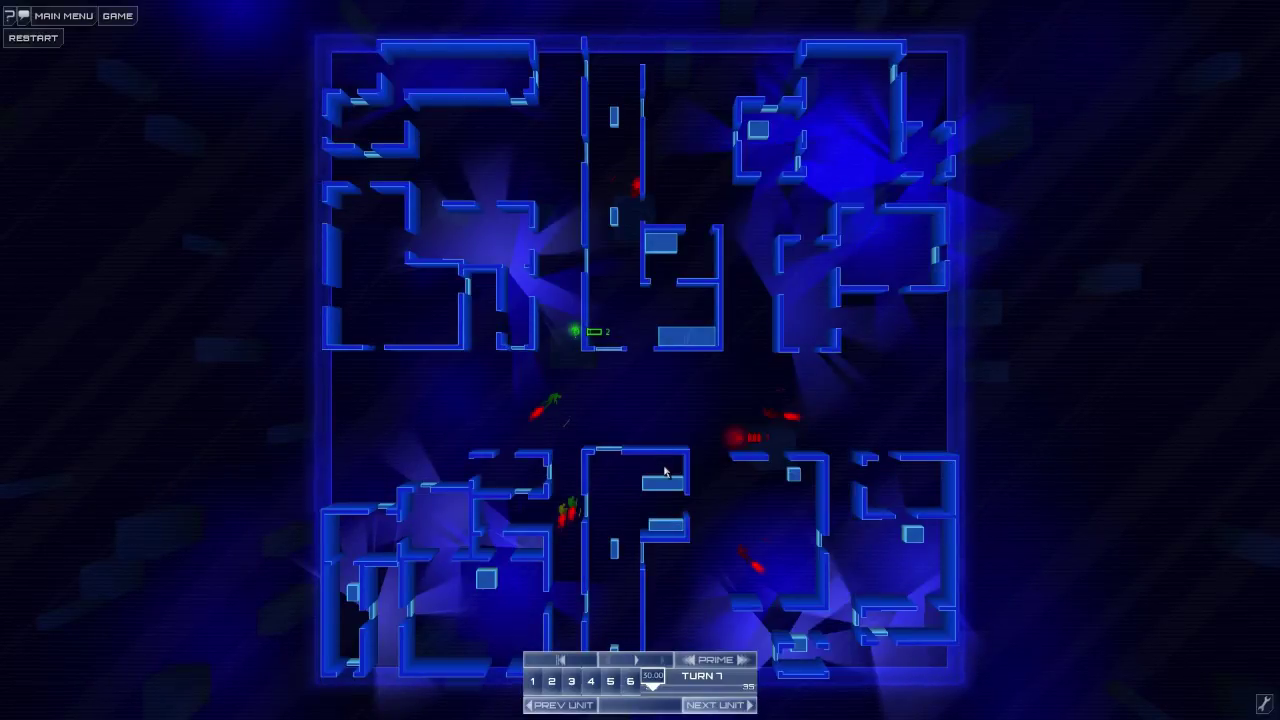
scroll(624, 515, "down", 1)
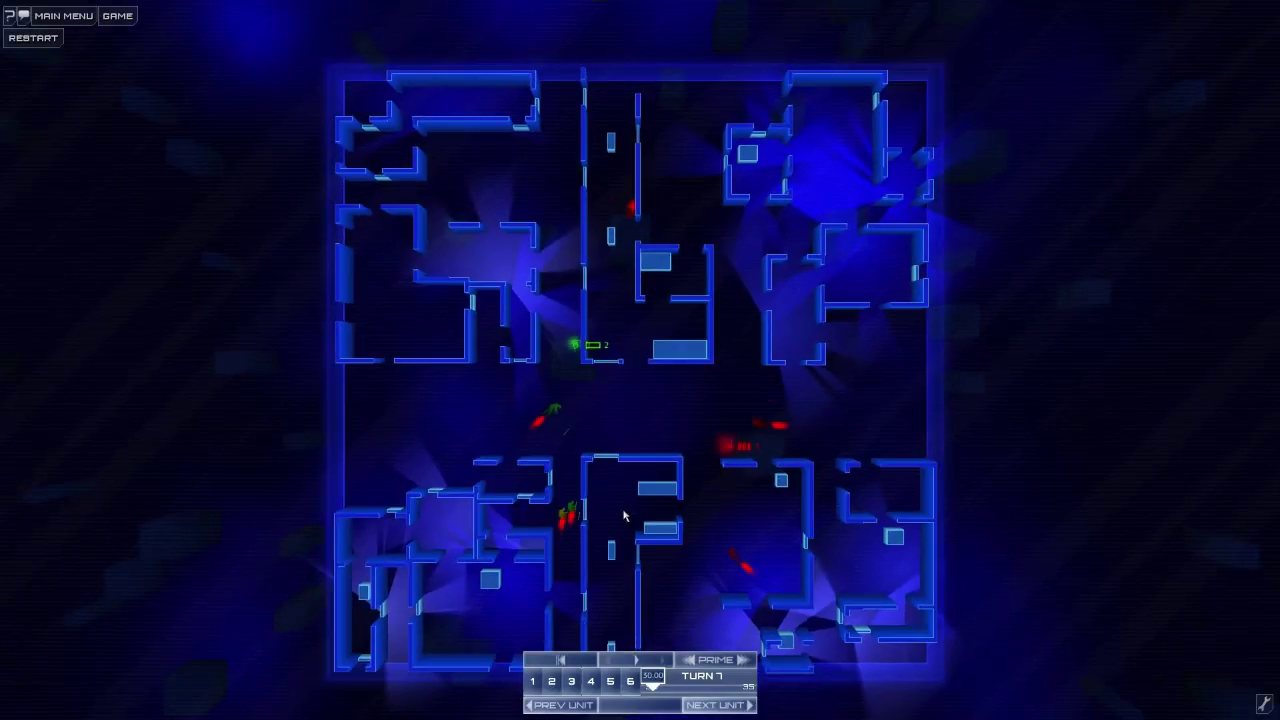
left_click(575, 362)
right_click(575, 377)
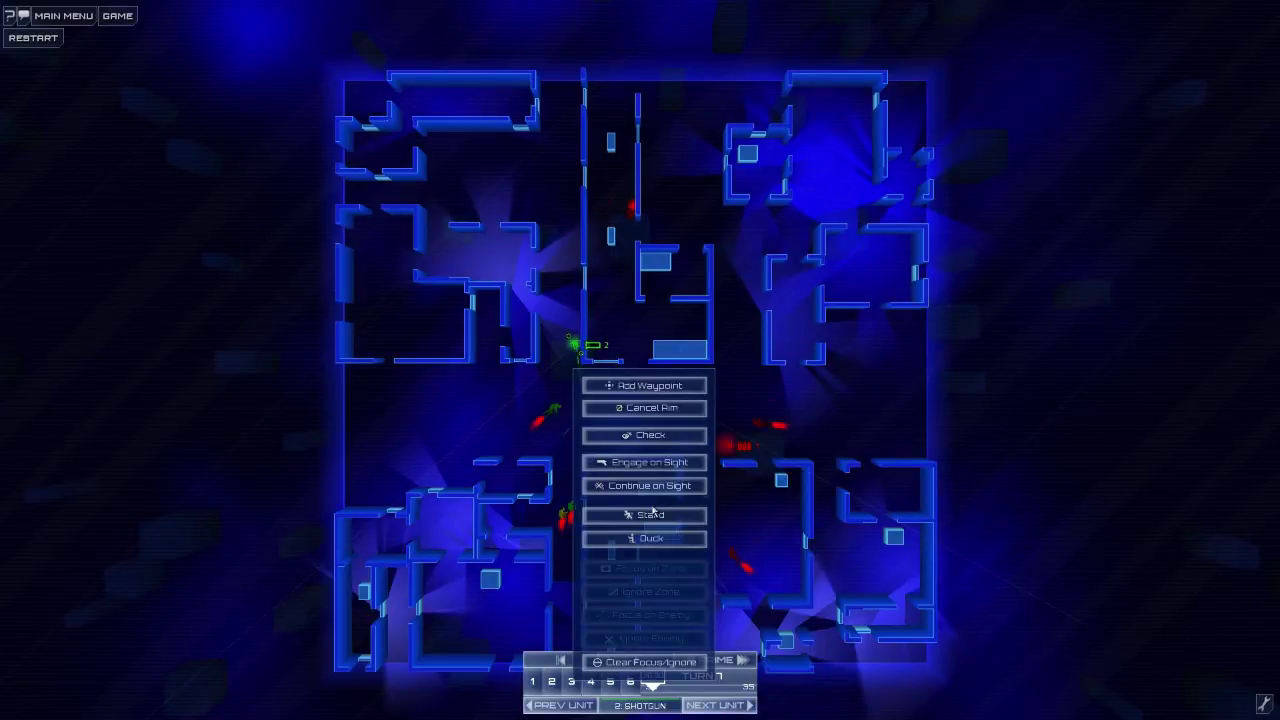
left_click(668, 428)
right_click(541, 413)
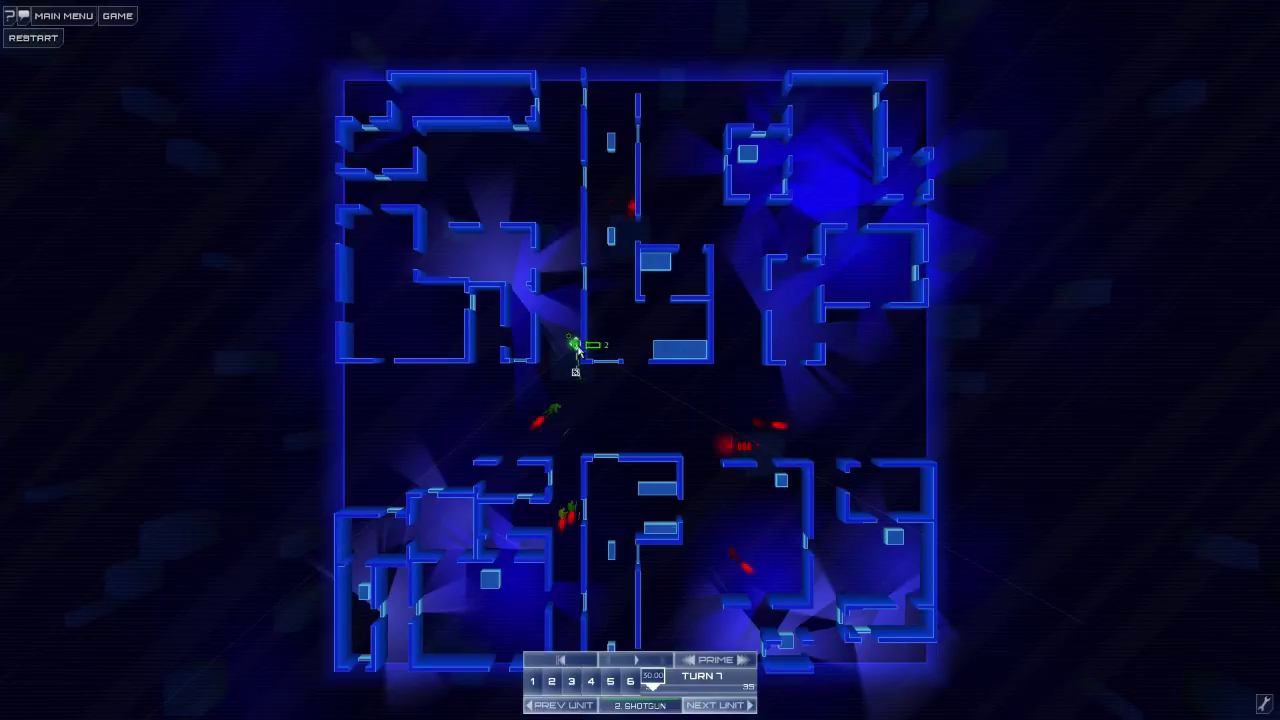
right_click(574, 373)
left_click(636, 455)
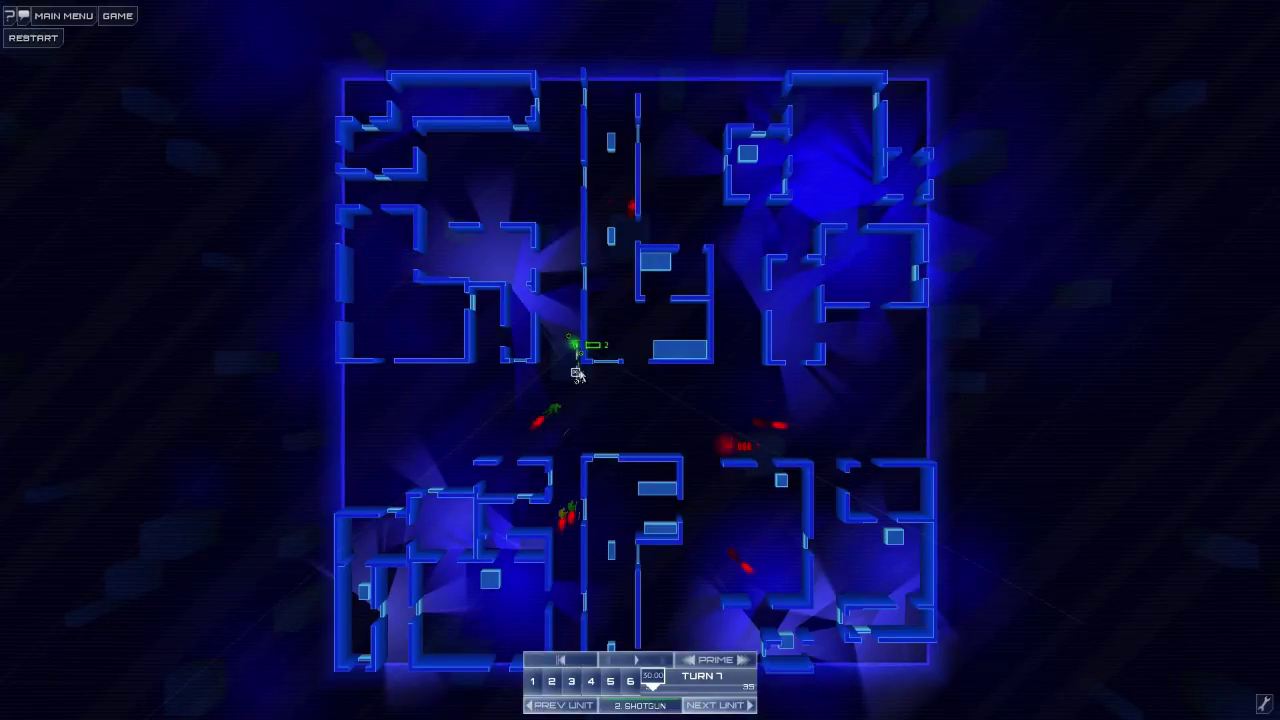
Extend the shotgun unit's path south with a waypoint down to the lower building.
right_click(595, 365)
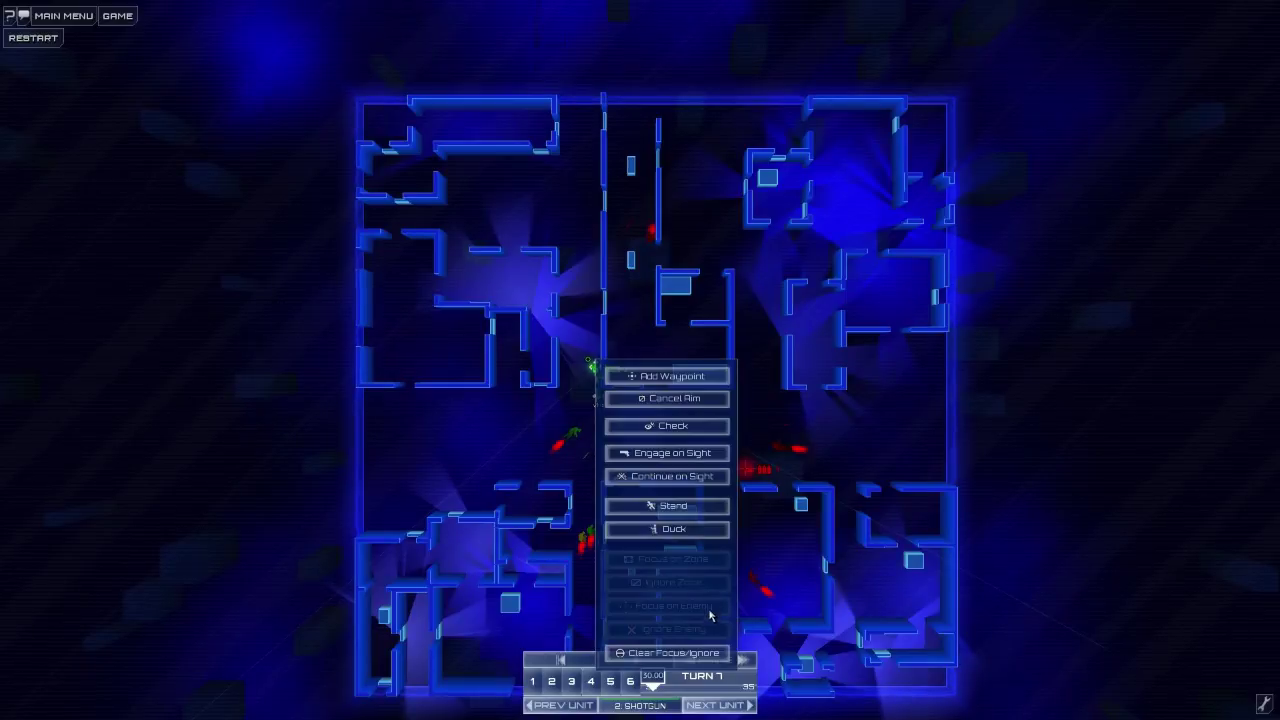
right_click(755, 472)
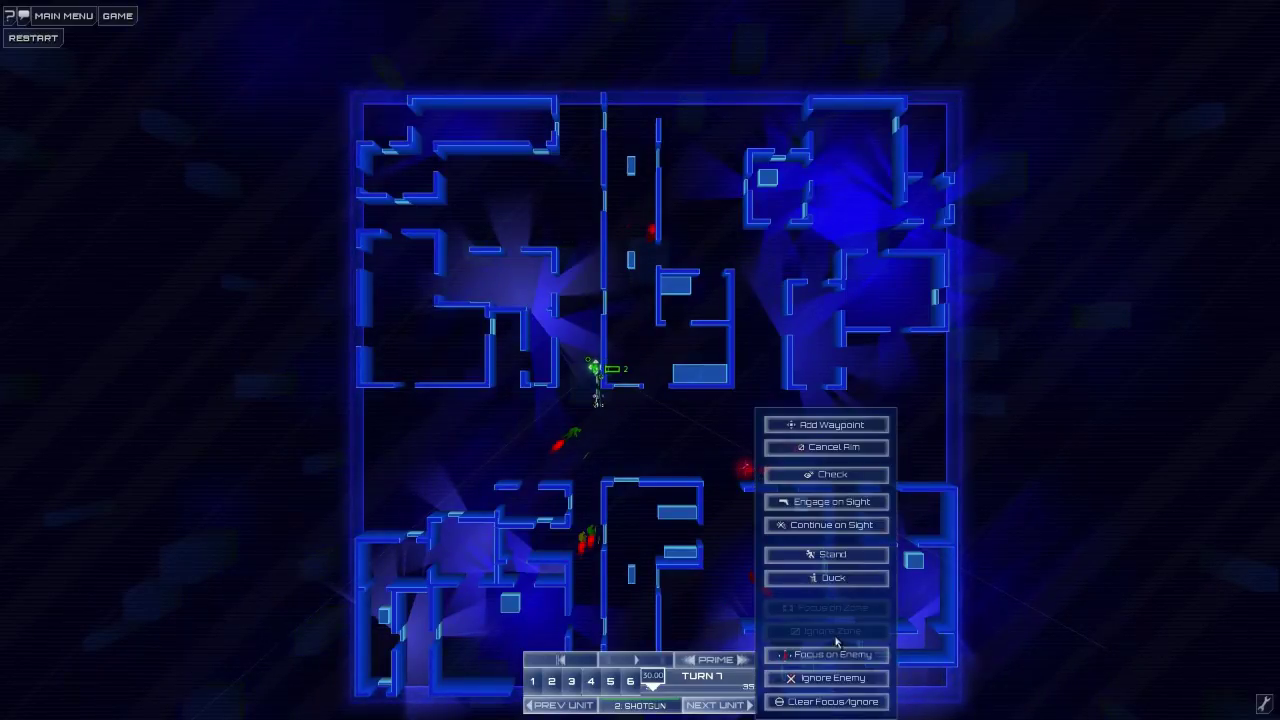
left_click(520, 618)
right_click(520, 621)
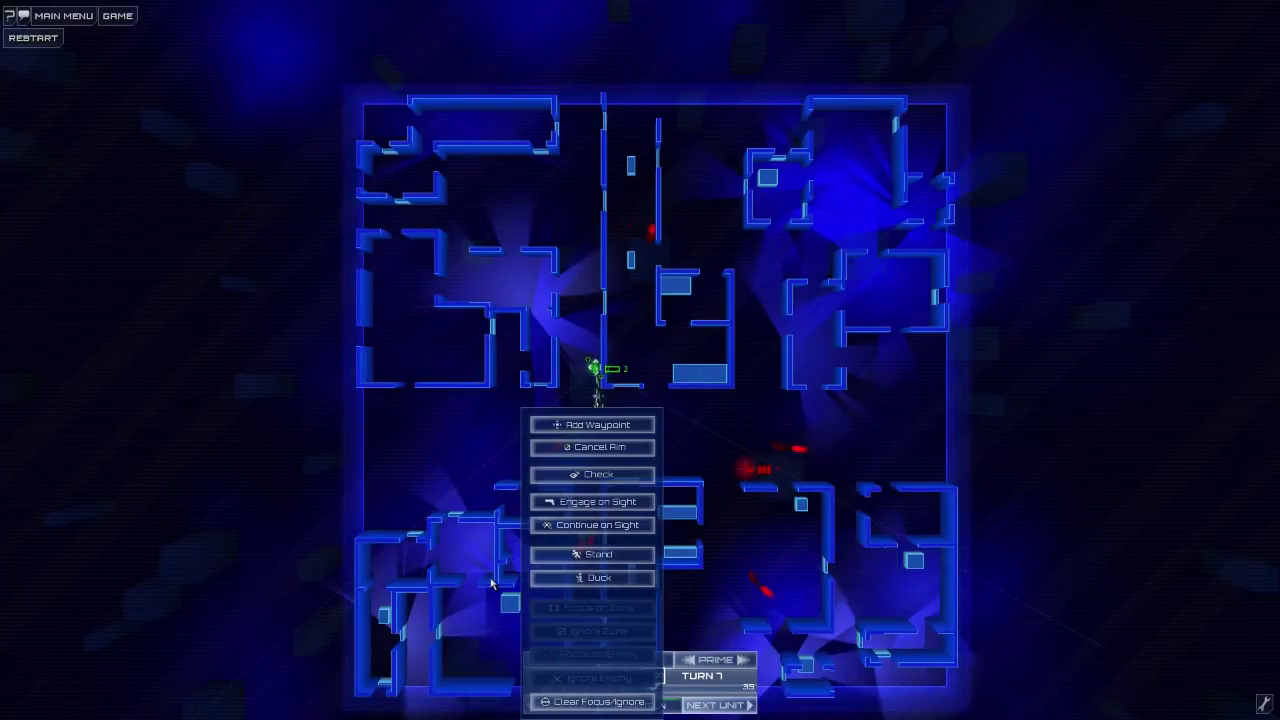
left_click(490, 564)
right_click(487, 561)
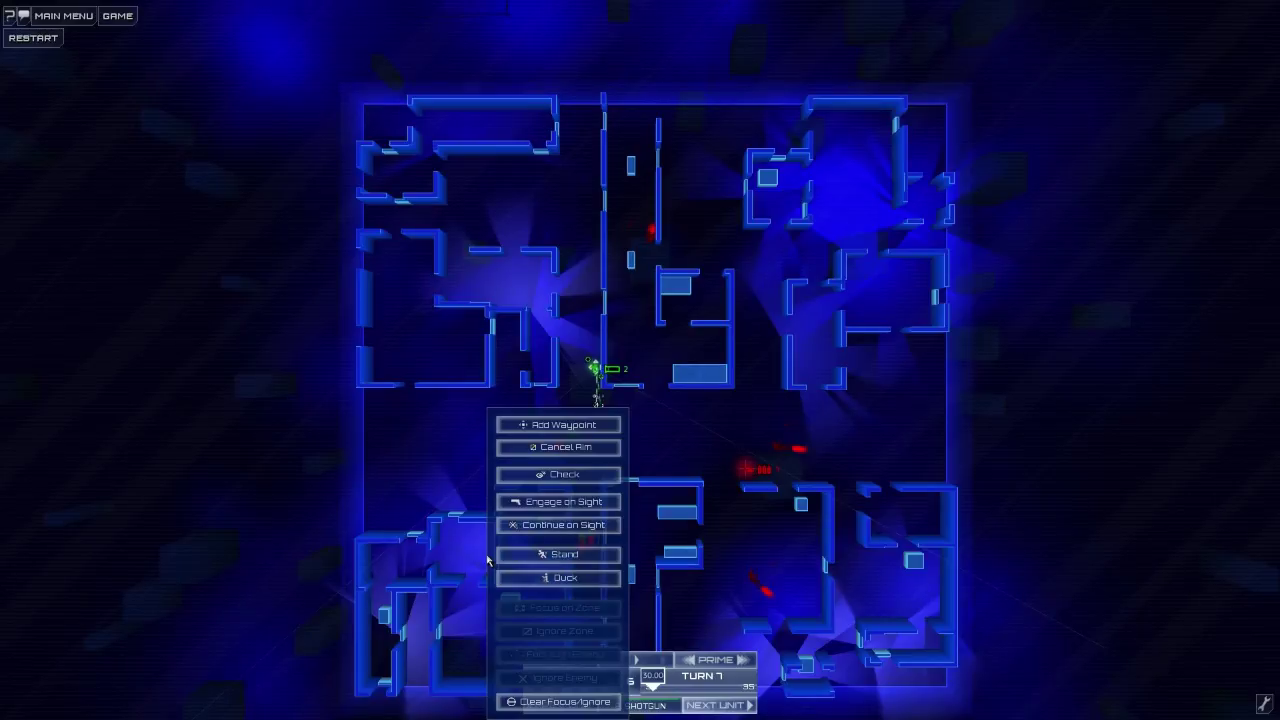
left_click(707, 486)
right_click(755, 476)
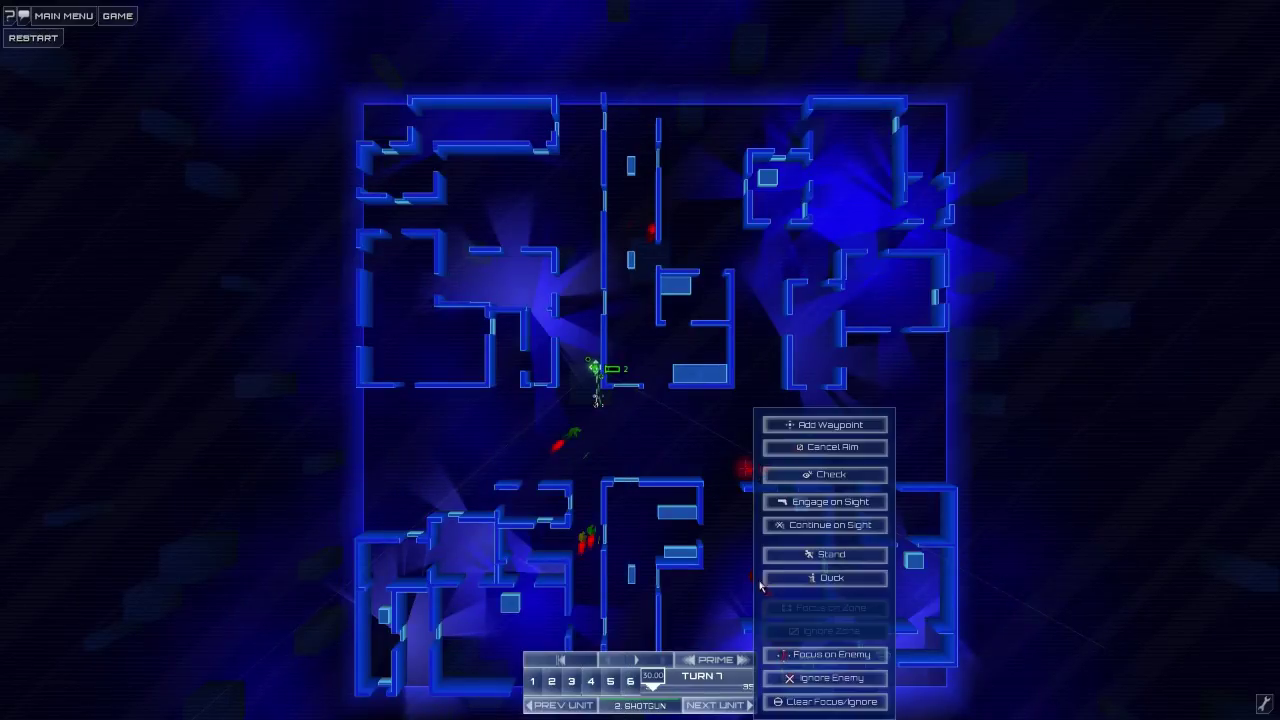
left_click(568, 493)
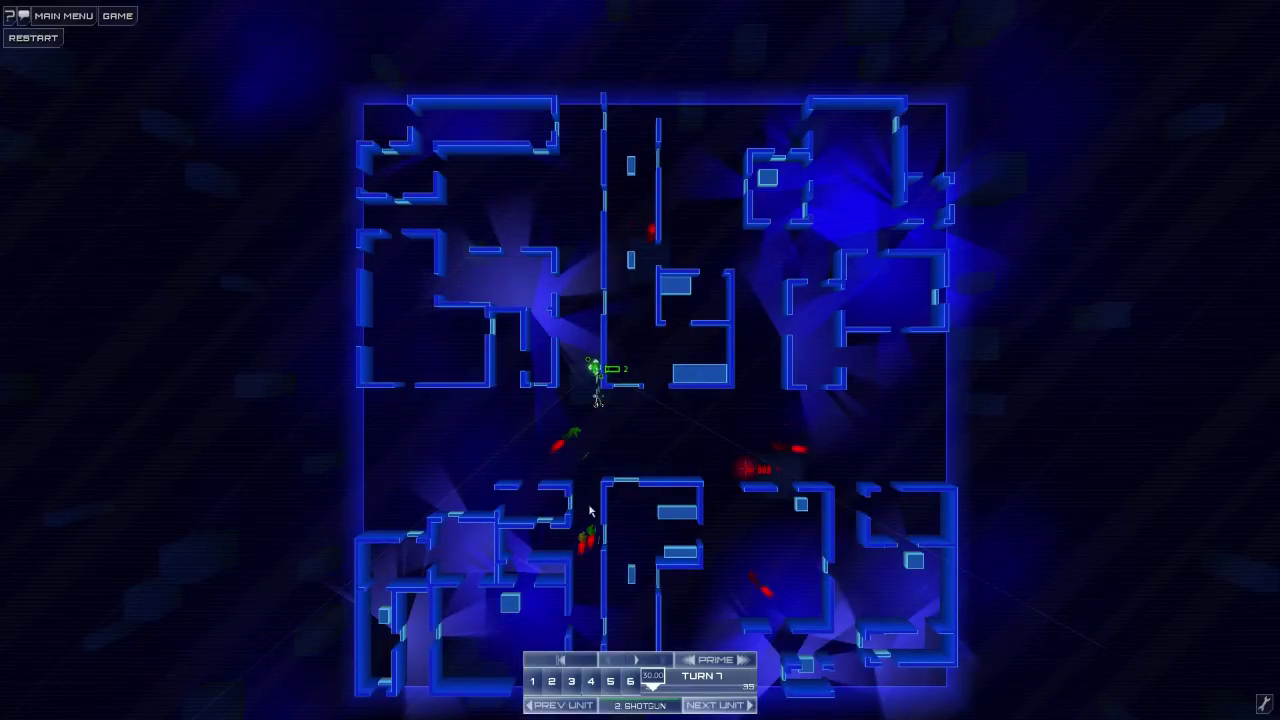
right_click(590, 511)
left_click(642, 424)
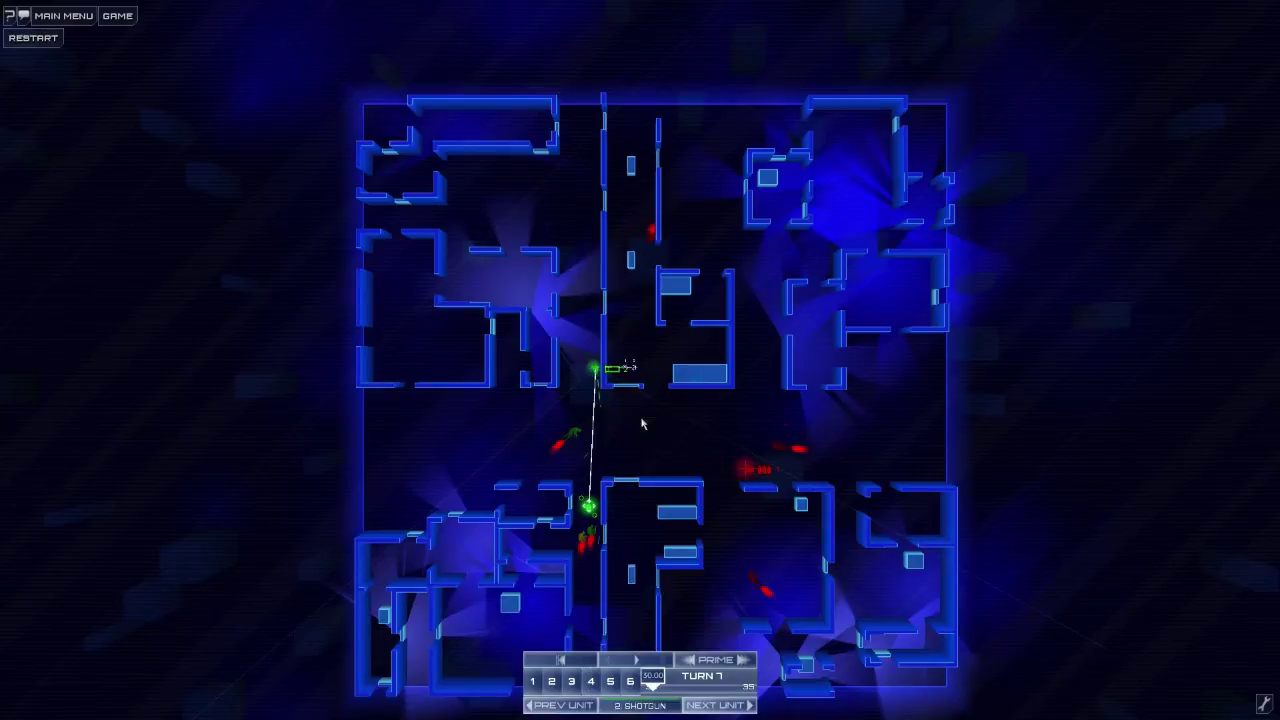
Preview the move, nudge the waypoint so the path runs straight down, and submit turn 7.
left_click(650, 664)
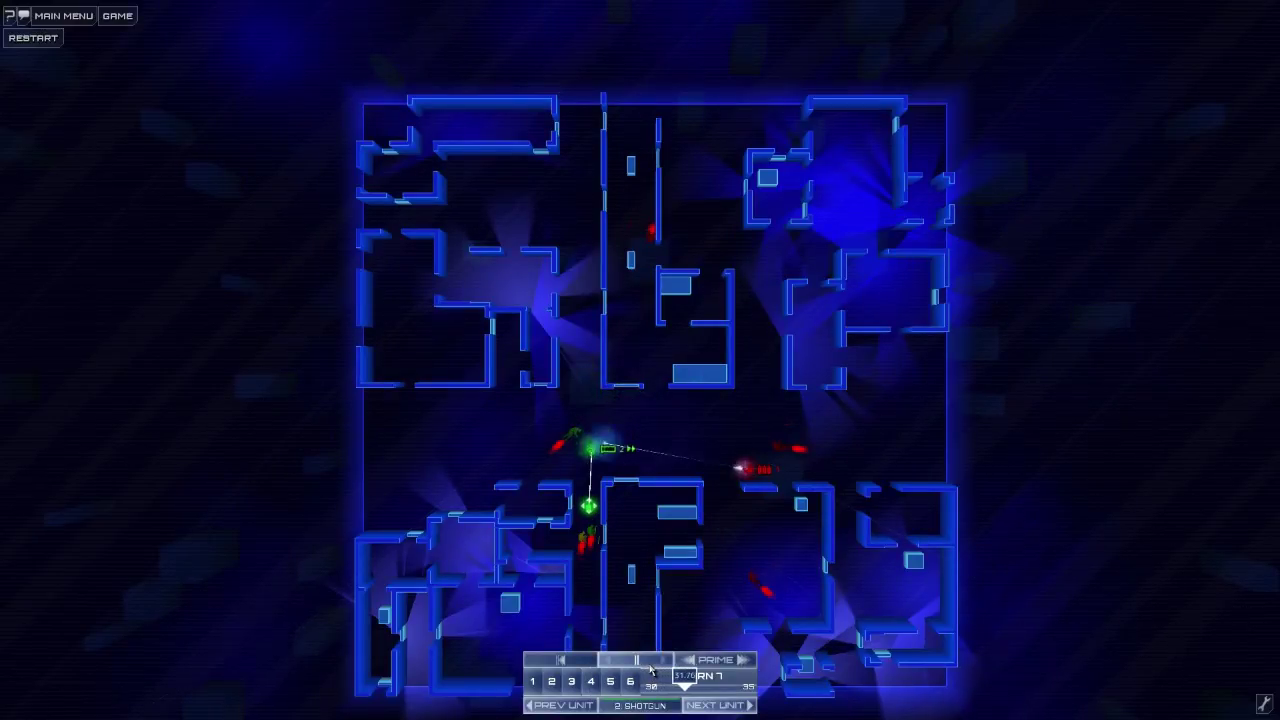
left_click(590, 510)
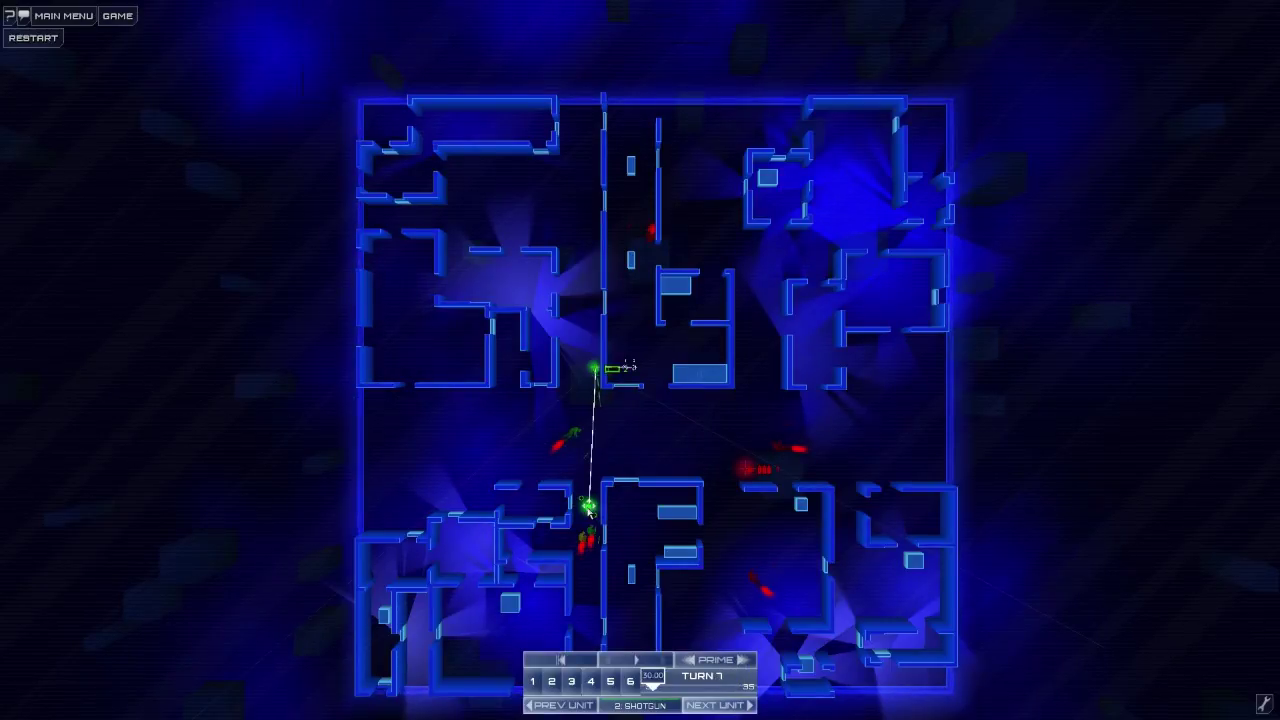
left_click_drag(589, 512, 595, 503)
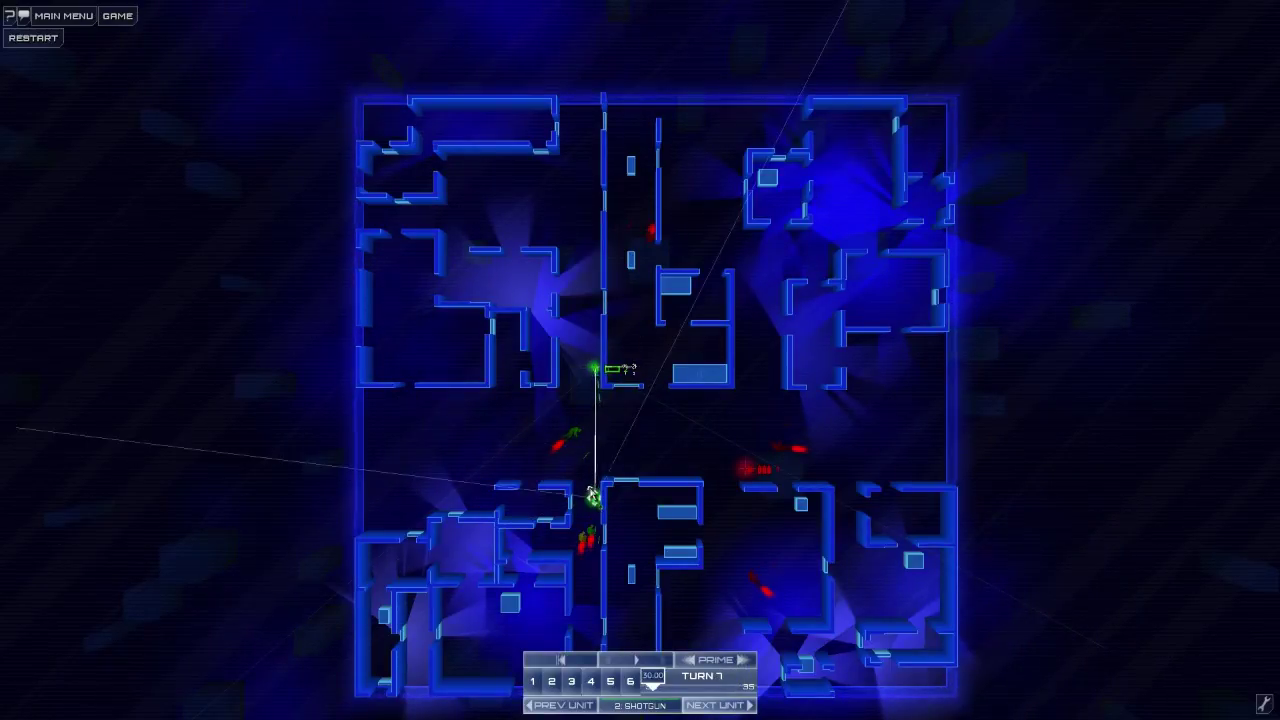
left_click(700, 660)
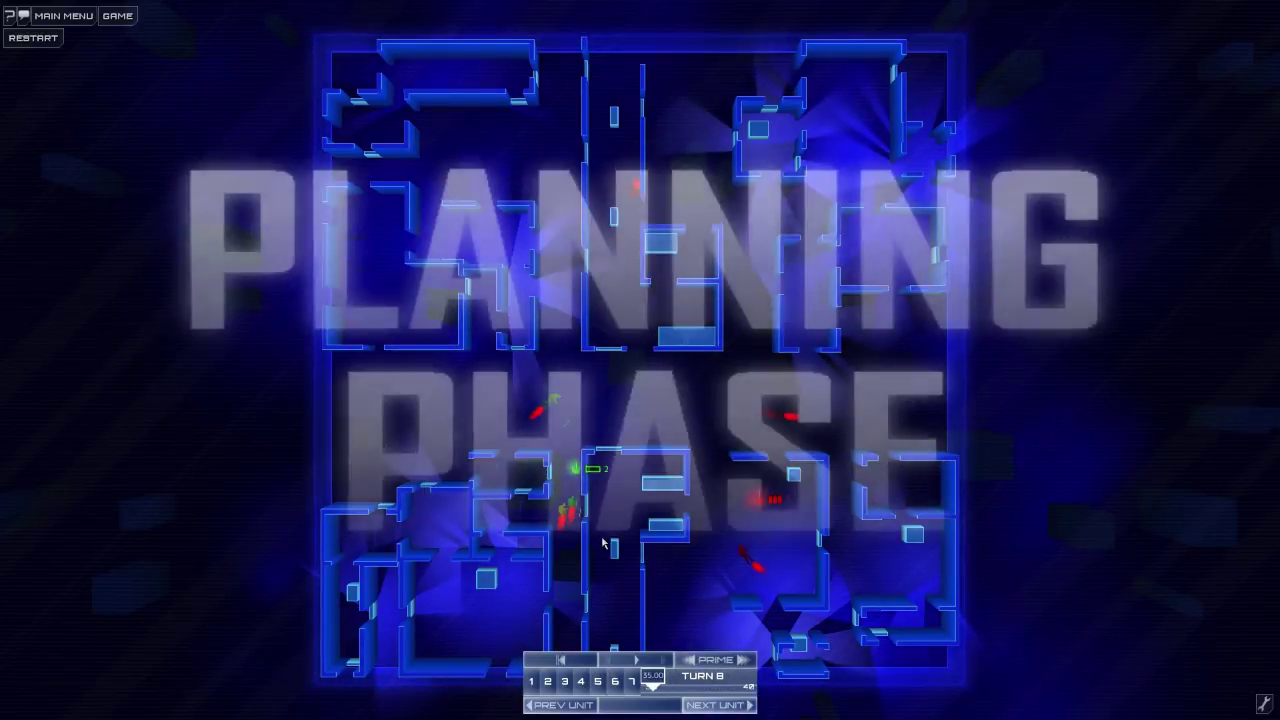
Select the shotgun unit, cancel its current aim and add a waypoint below it.
left_click_drag(595, 668, 729, 436)
scroll(729, 436, "up", 3)
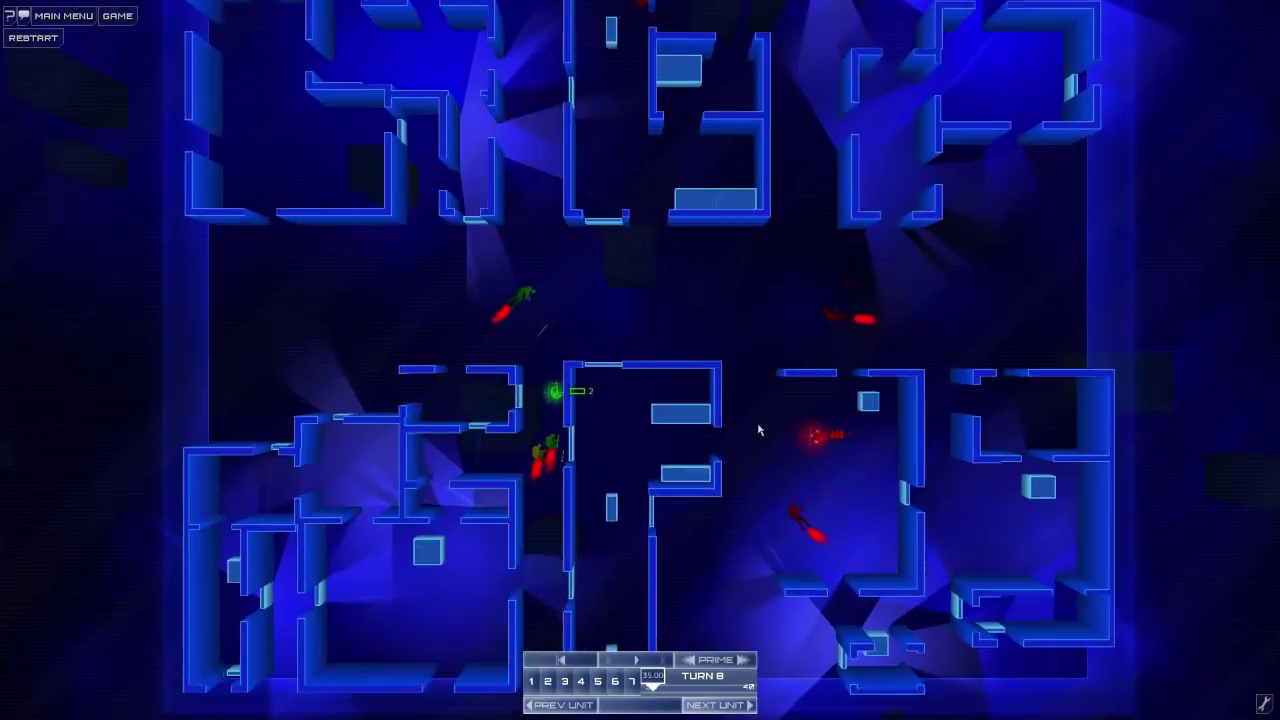
scroll(745, 432, "up", 2)
left_click(515, 390)
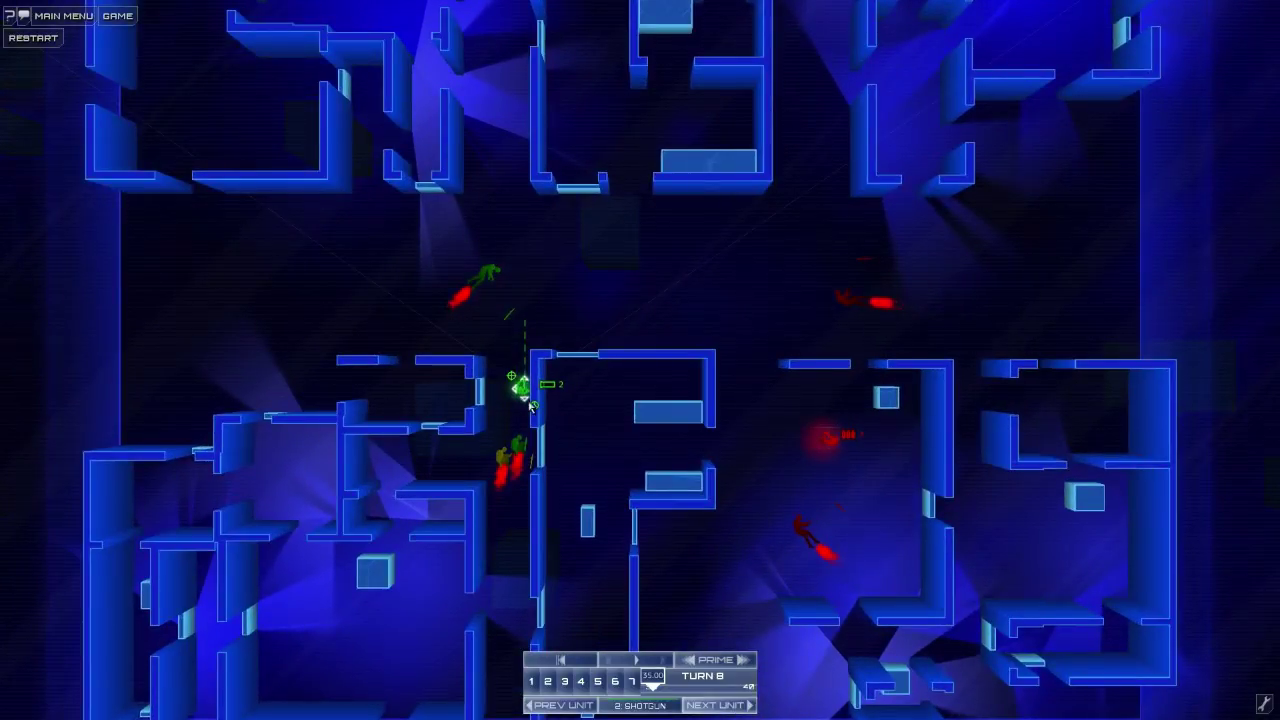
right_click(514, 408)
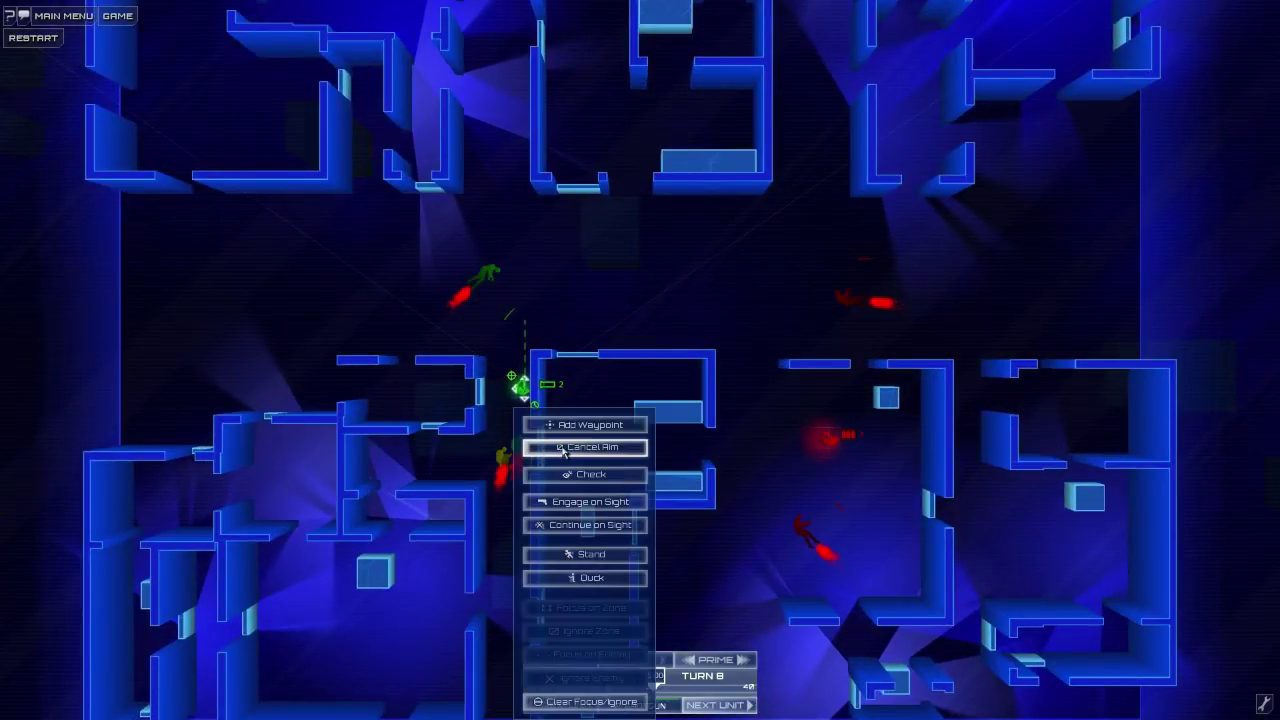
left_click(515, 428)
right_click(540, 457)
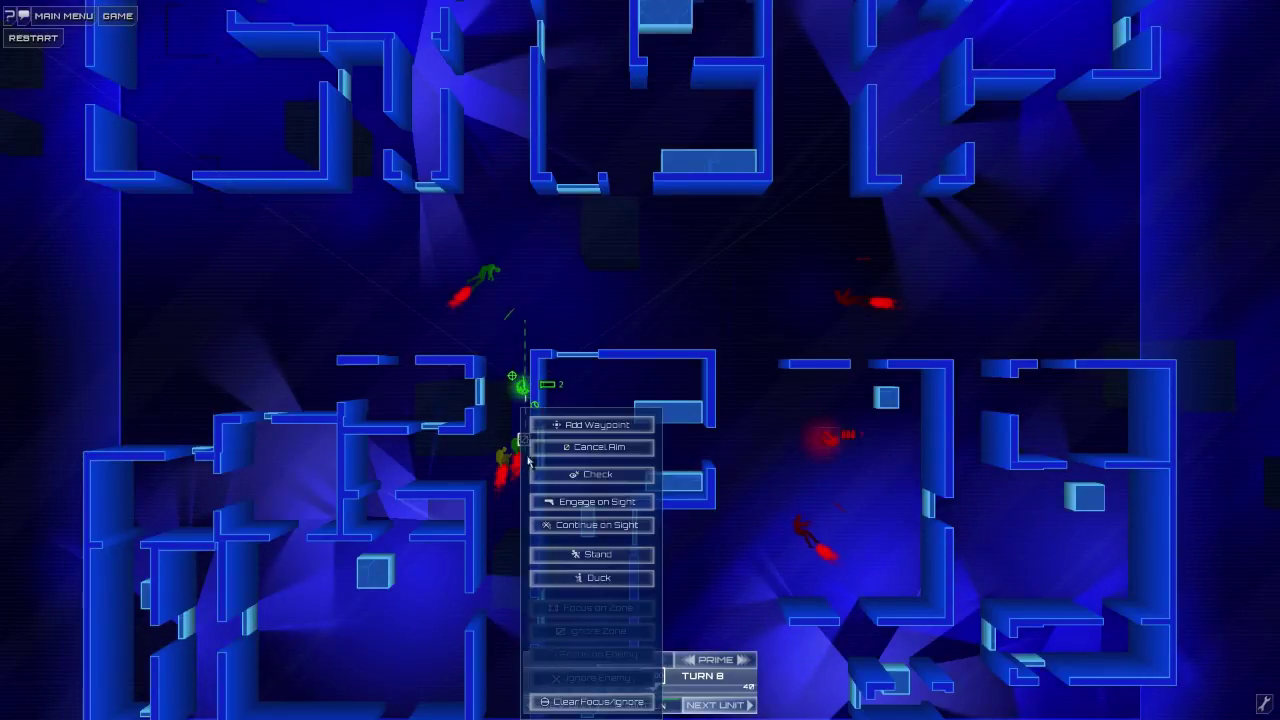
left_click(575, 430)
Place aim markers toward the enemy on the right, preview turn 8, then rewind.
left_click(514, 505)
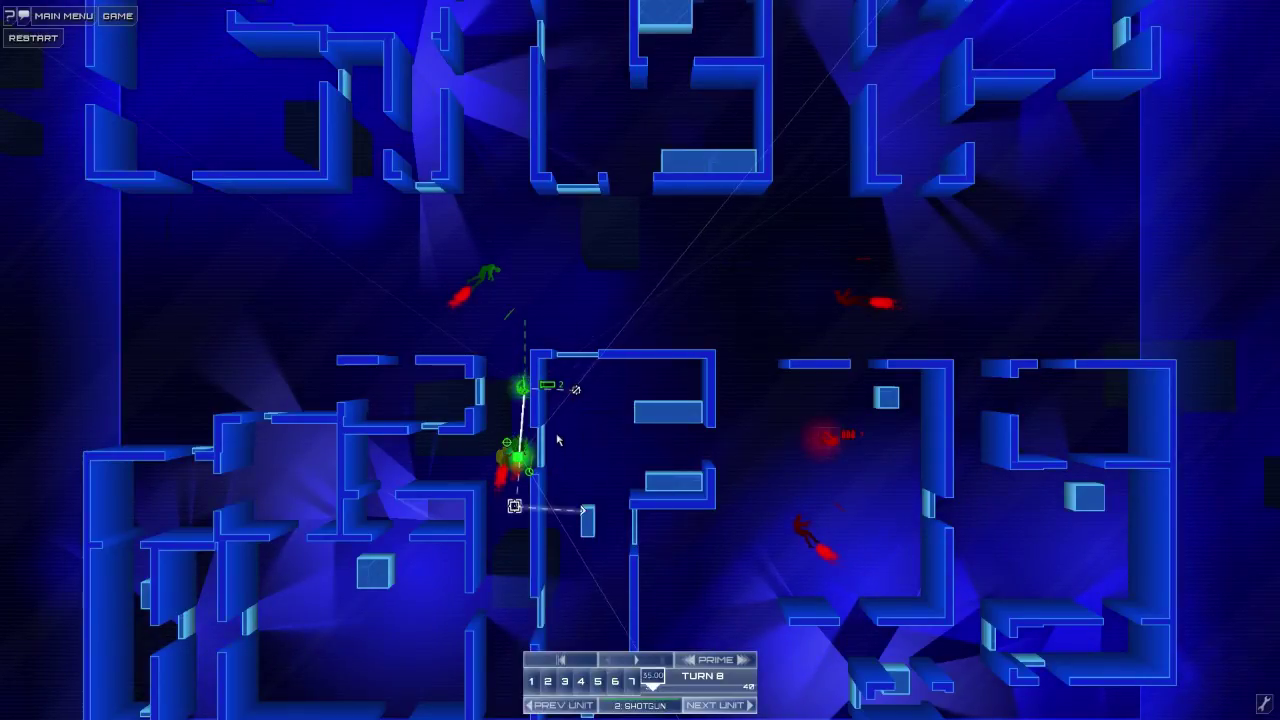
left_click(507, 421)
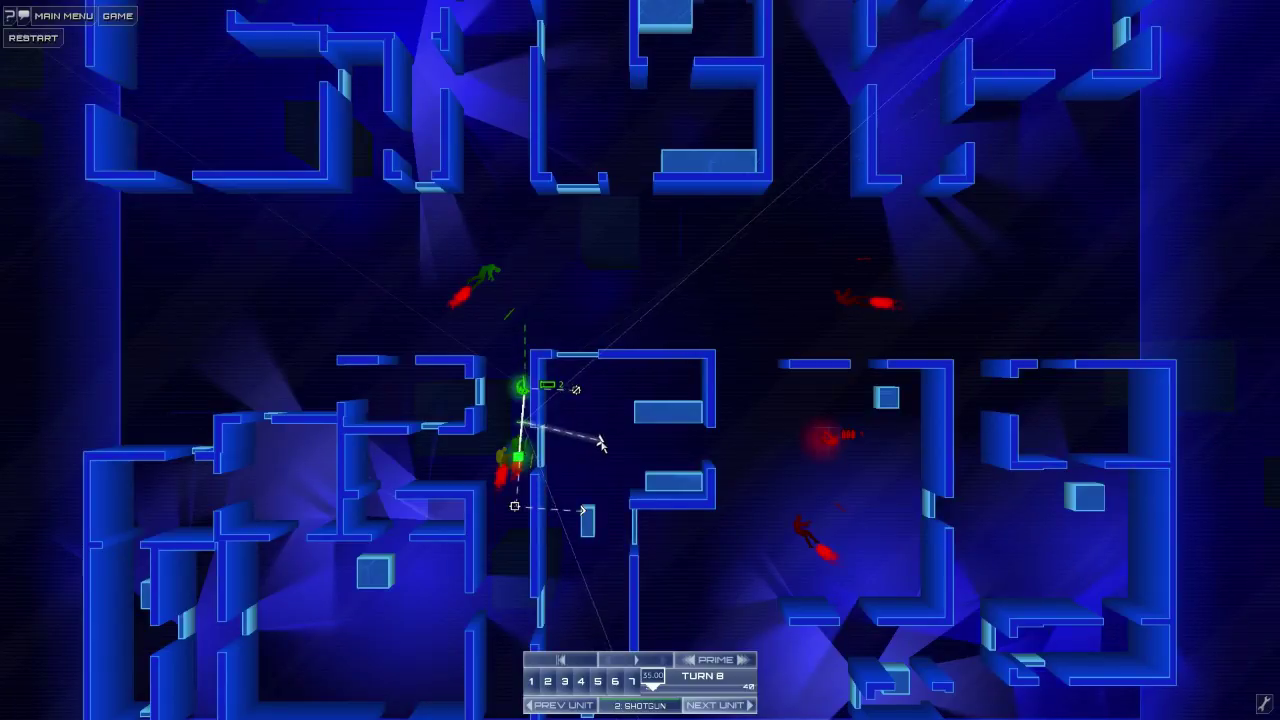
left_click(548, 423)
left_click(636, 662)
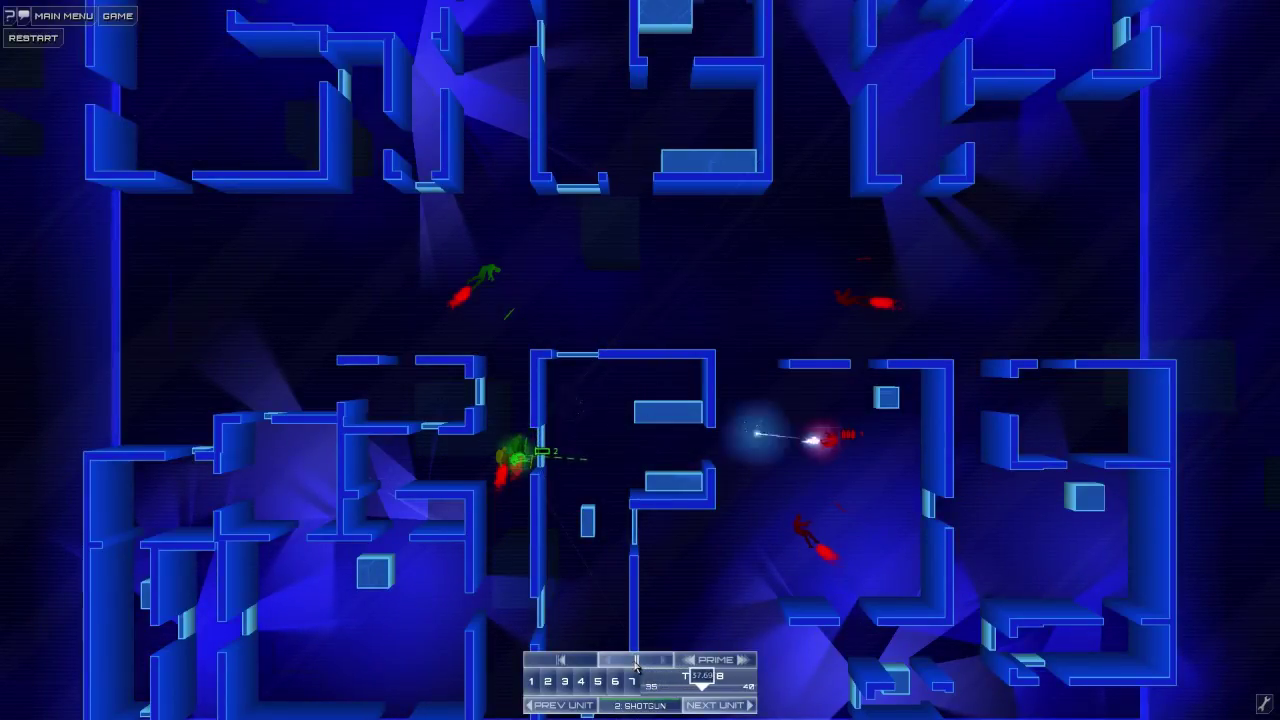
left_click(522, 386)
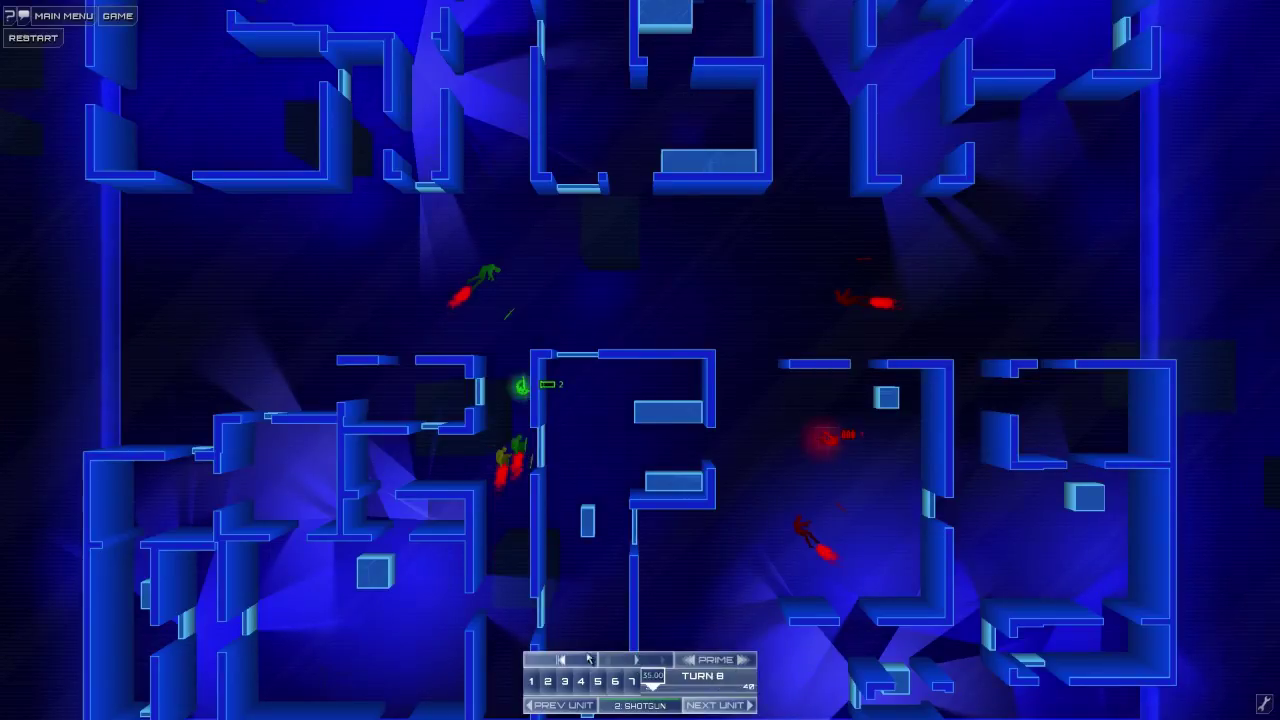
Route the green unit along the top of the wall aiming east, cancelling aim at start.
left_click(527, 408)
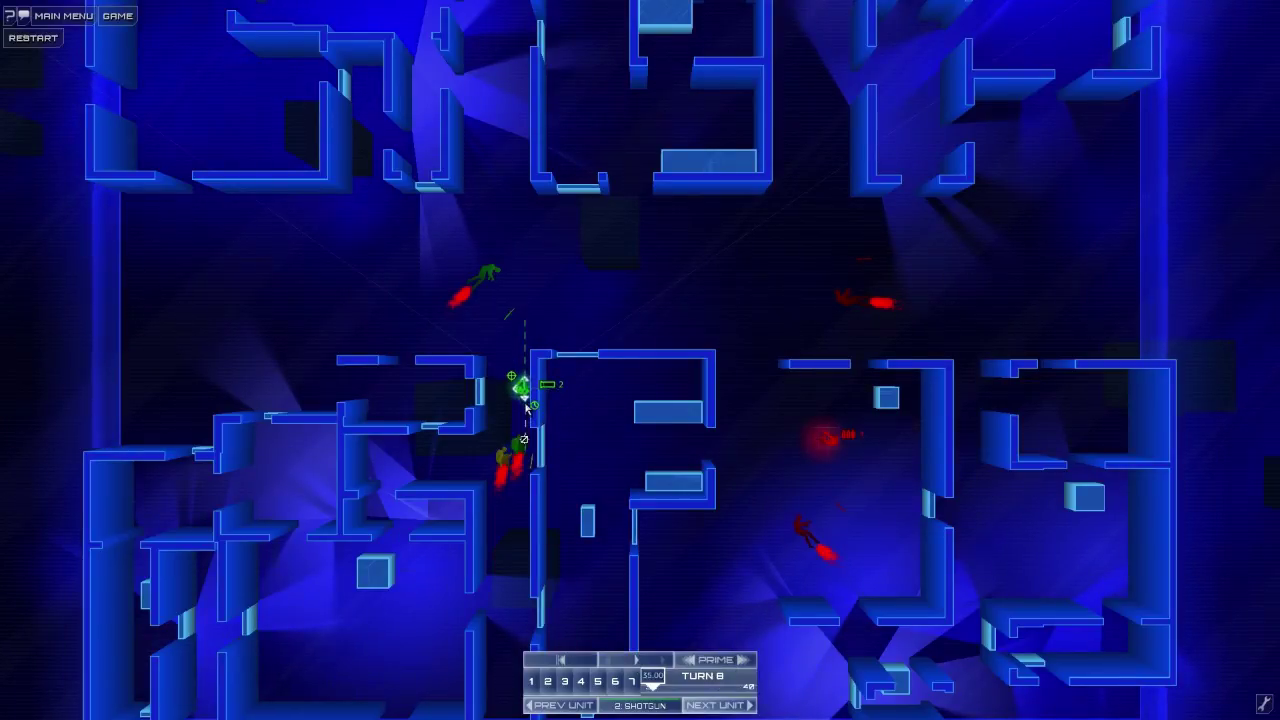
right_click(640, 345)
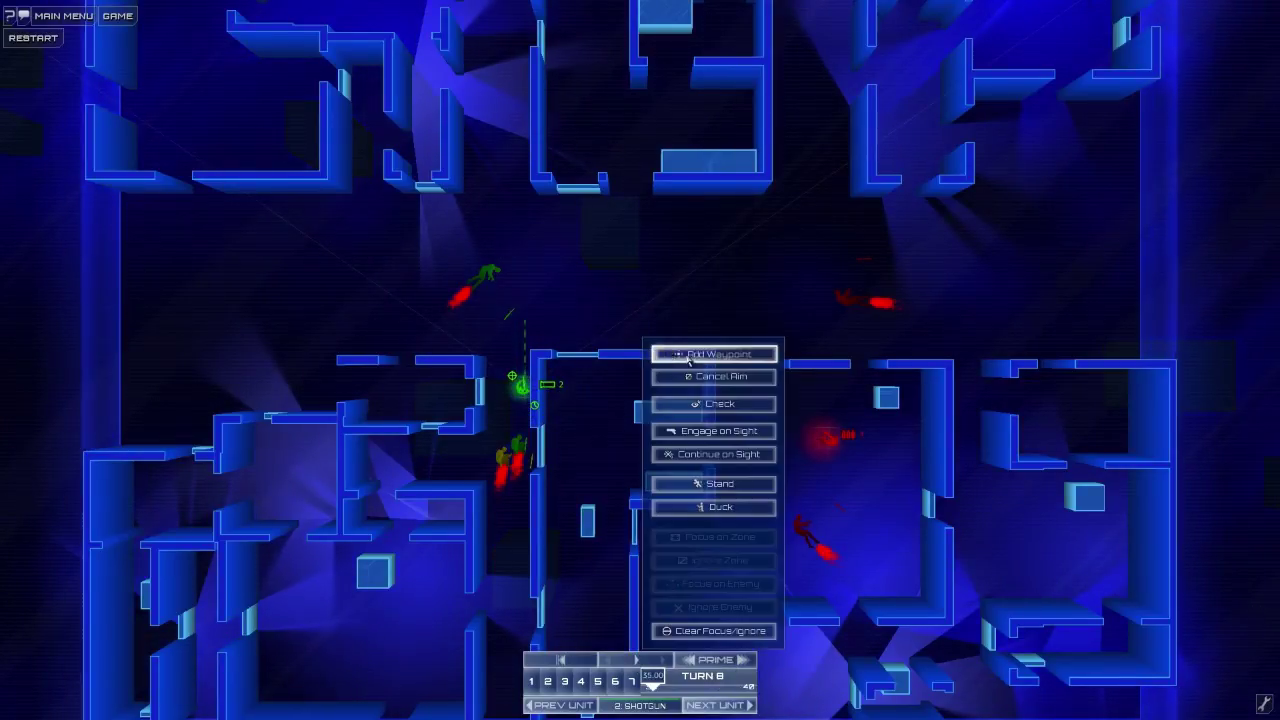
left_click(640, 341)
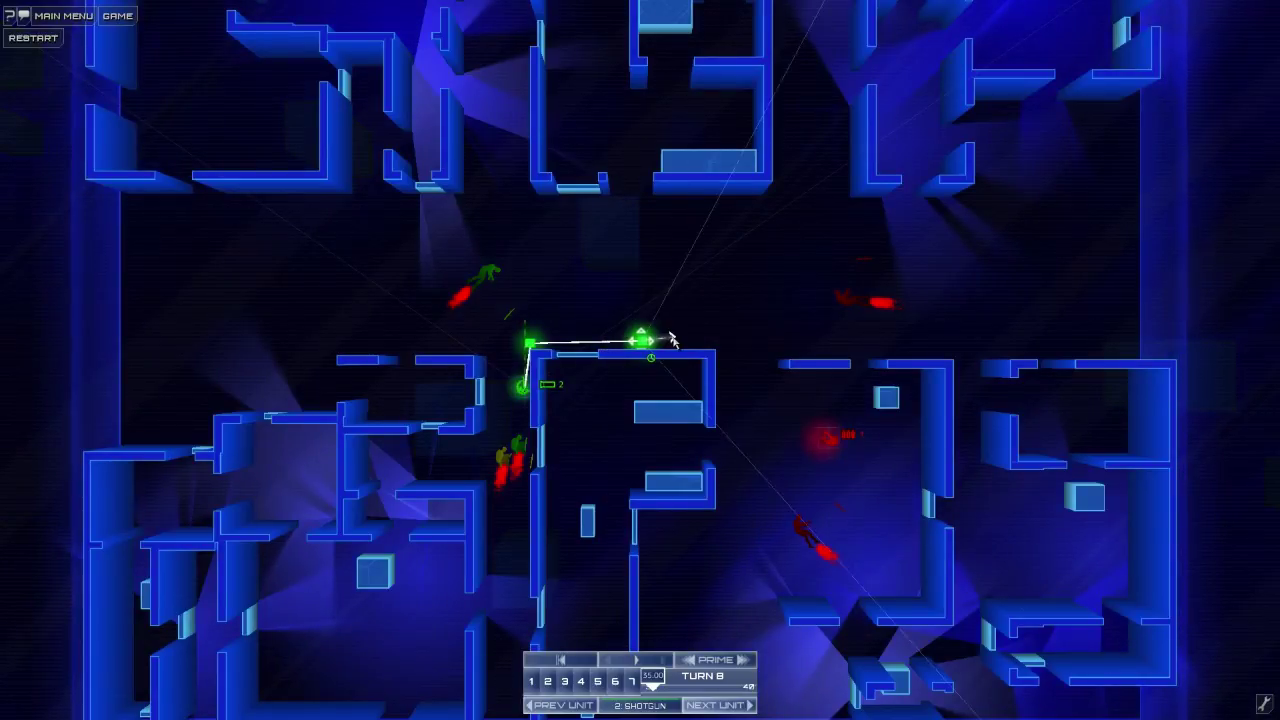
left_click(758, 331)
left_click(528, 392)
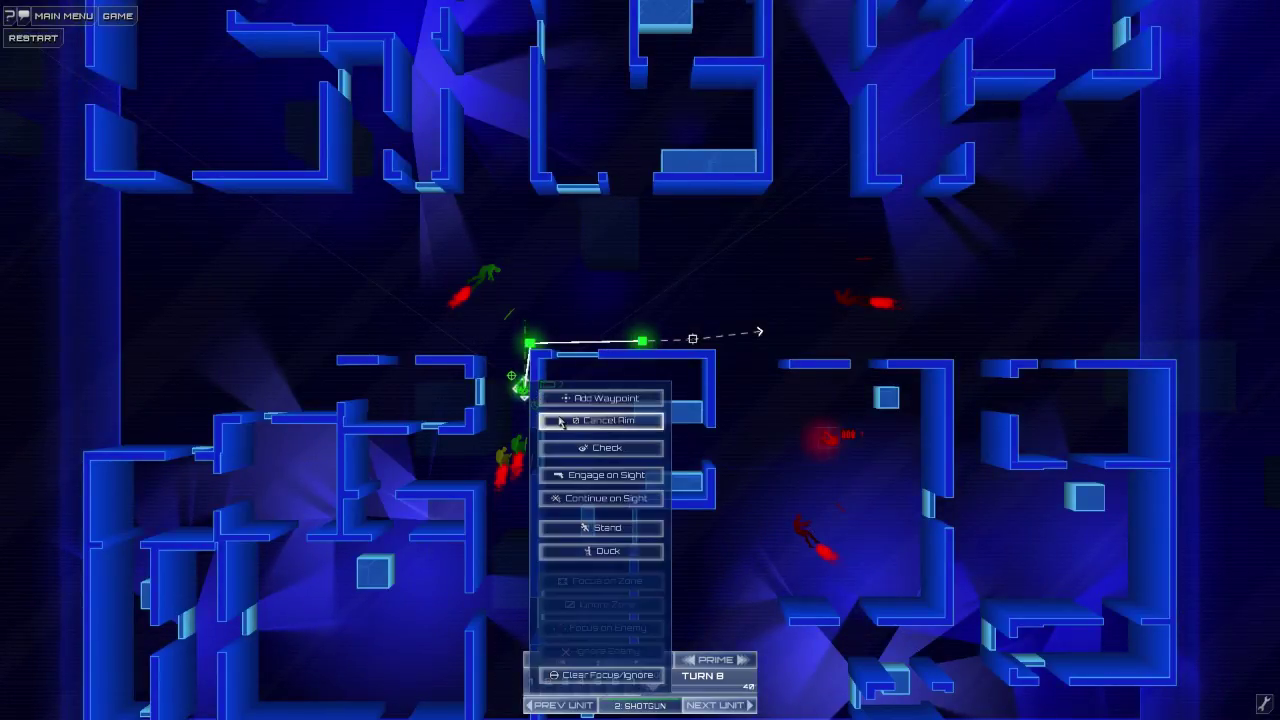
left_click(600, 420)
Preview the planned path, then submit turn 8 and confirm.
left_click(633, 660)
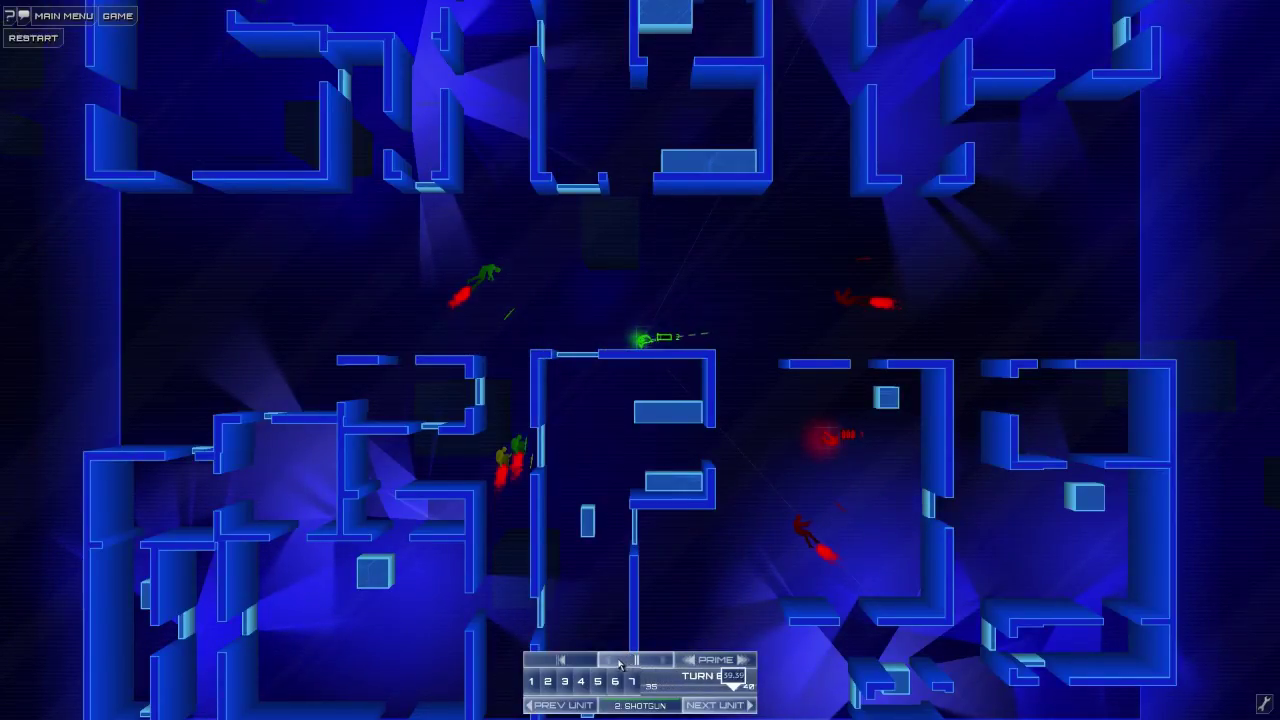
left_click(716, 660)
left_click(592, 382)
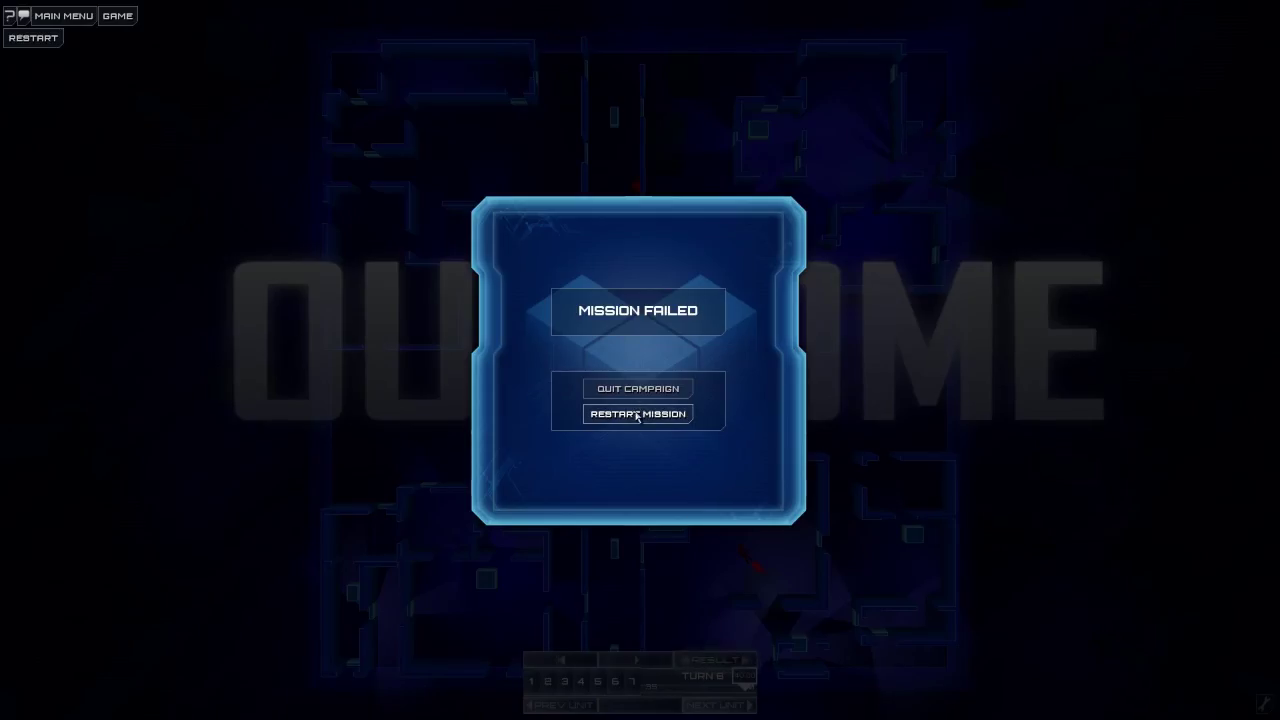
Choose Quit Campaign on the Mission Failed screen to return to the main menu.
left_click(637, 389)
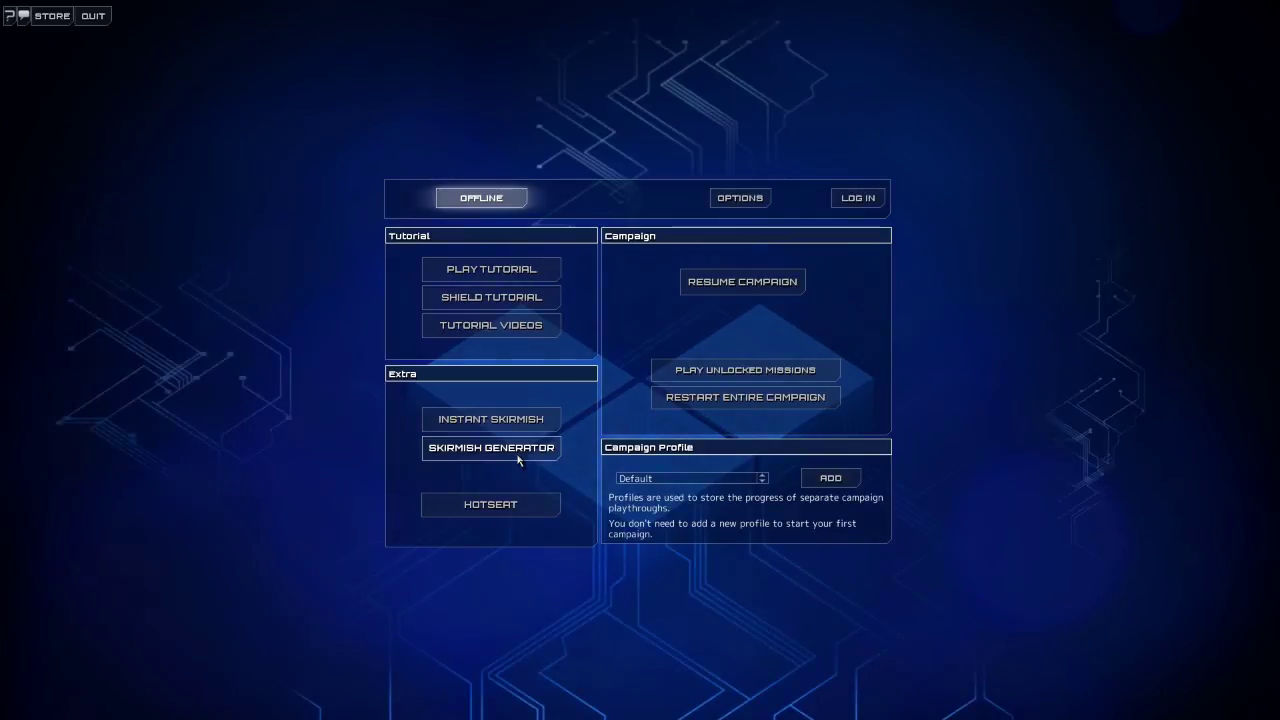
Open Hotseat setup and make Box Player 2's character, after trying Soulsby, Creed and Charon's Palm.
left_click(485, 508)
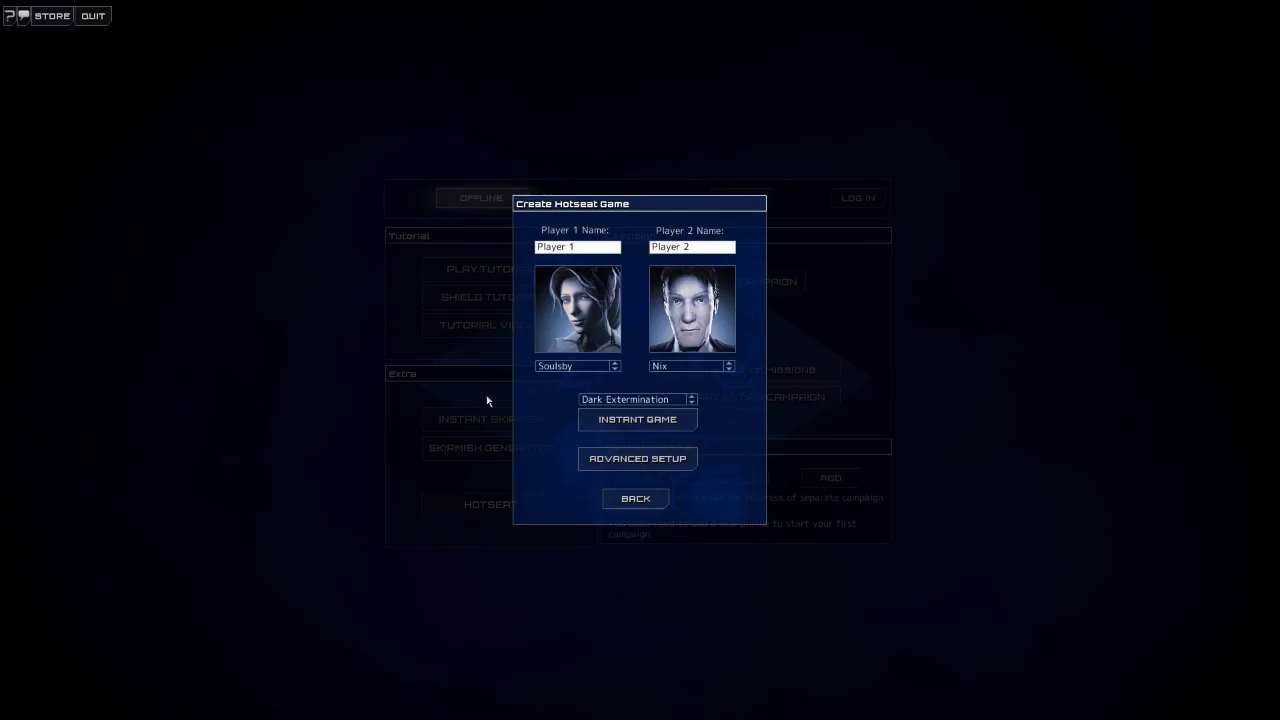
left_click(727, 366)
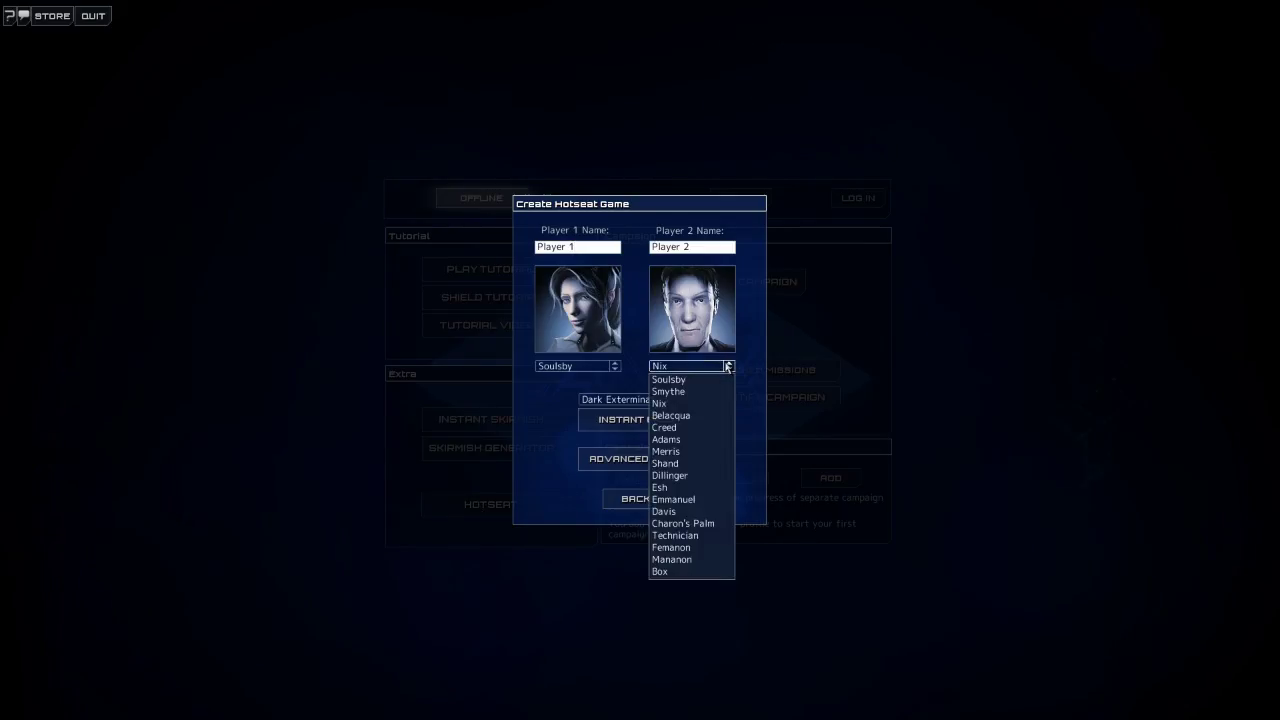
left_click(723, 379)
left_click(727, 366)
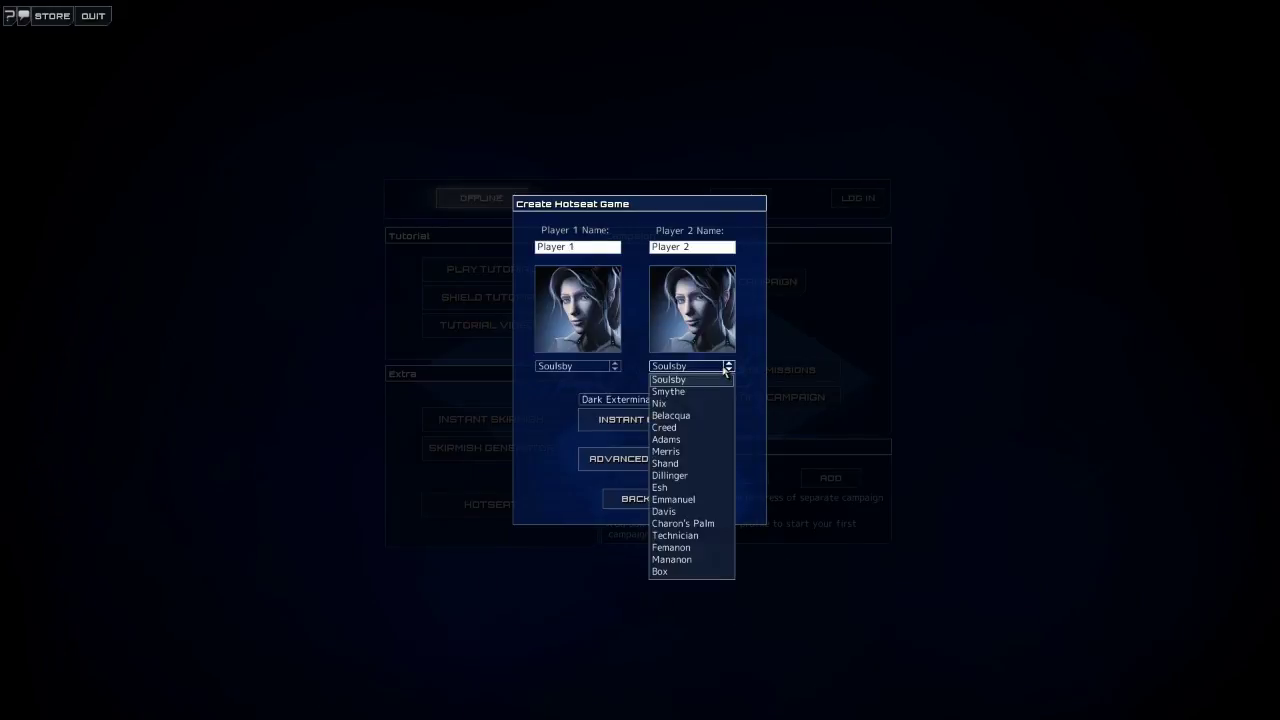
left_click(697, 428)
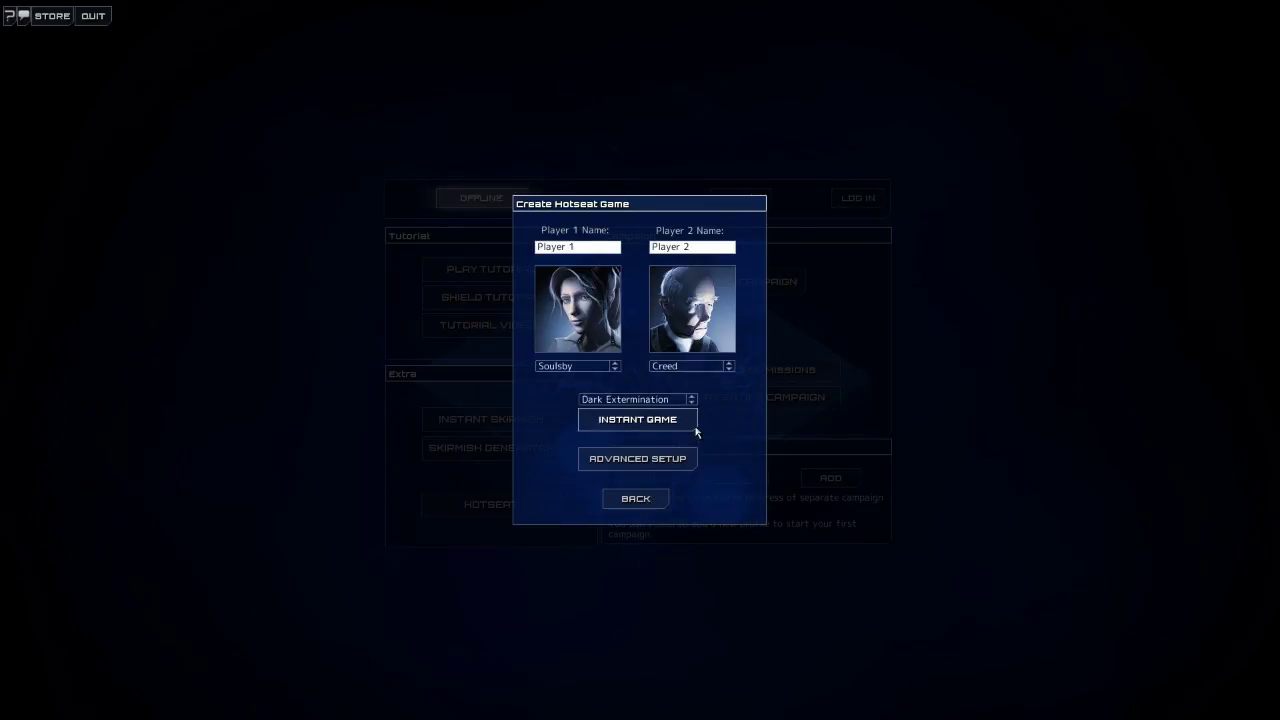
left_click(727, 366)
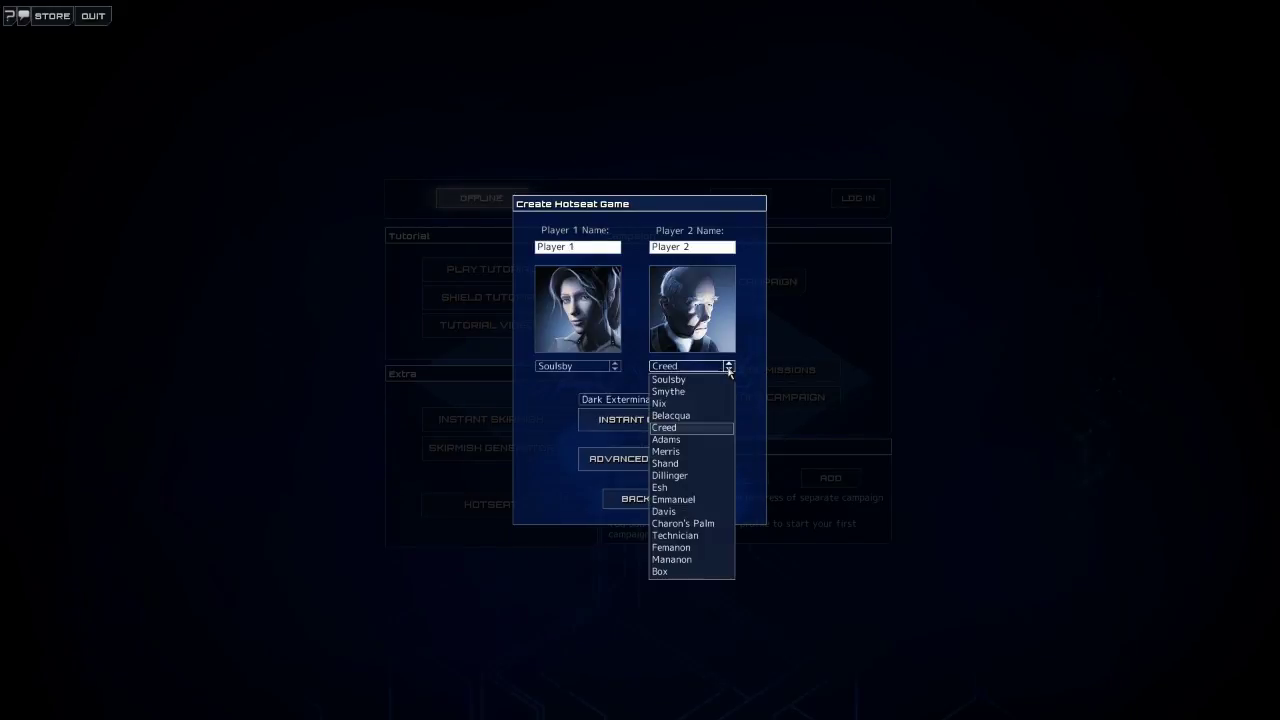
left_click(708, 524)
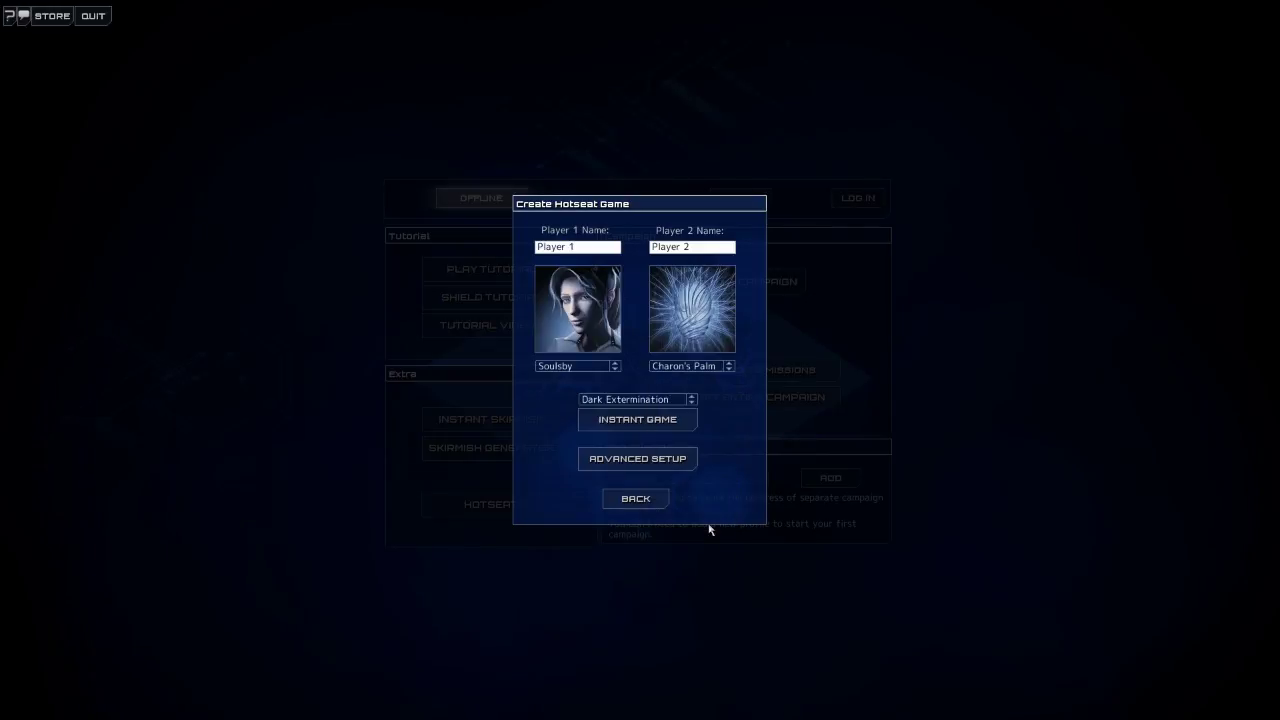
left_click(729, 367)
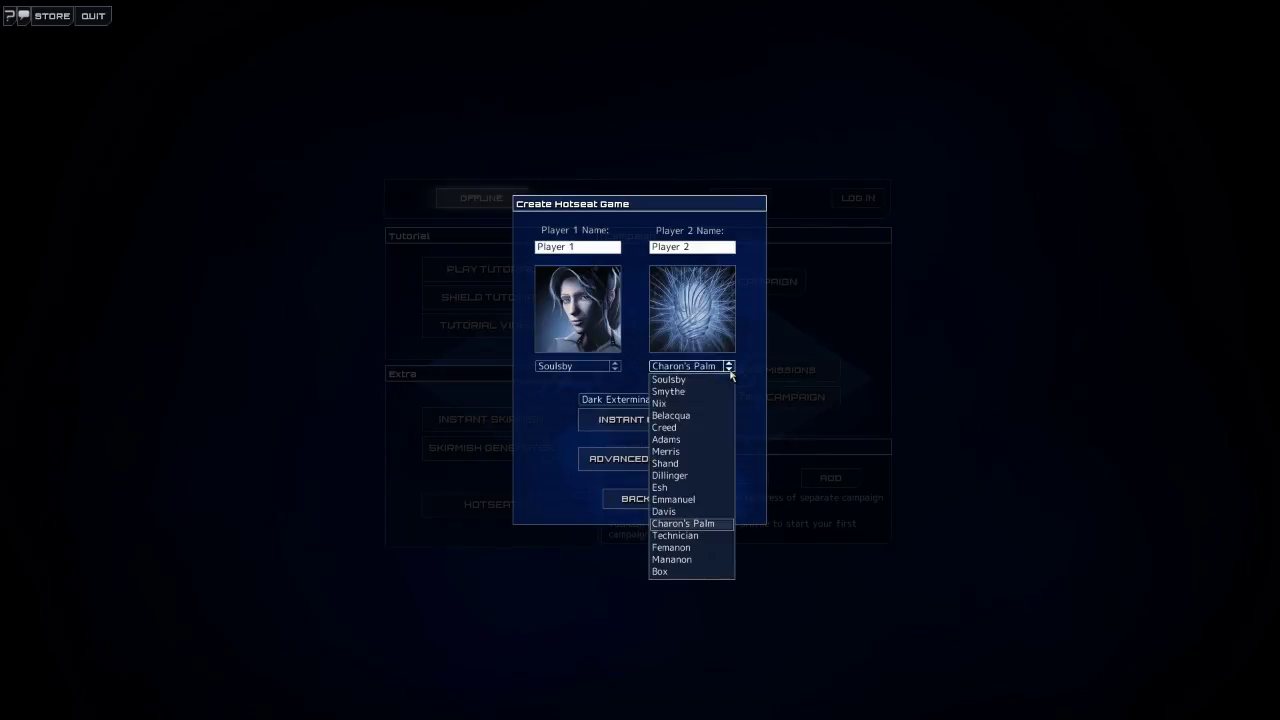
left_click(680, 571)
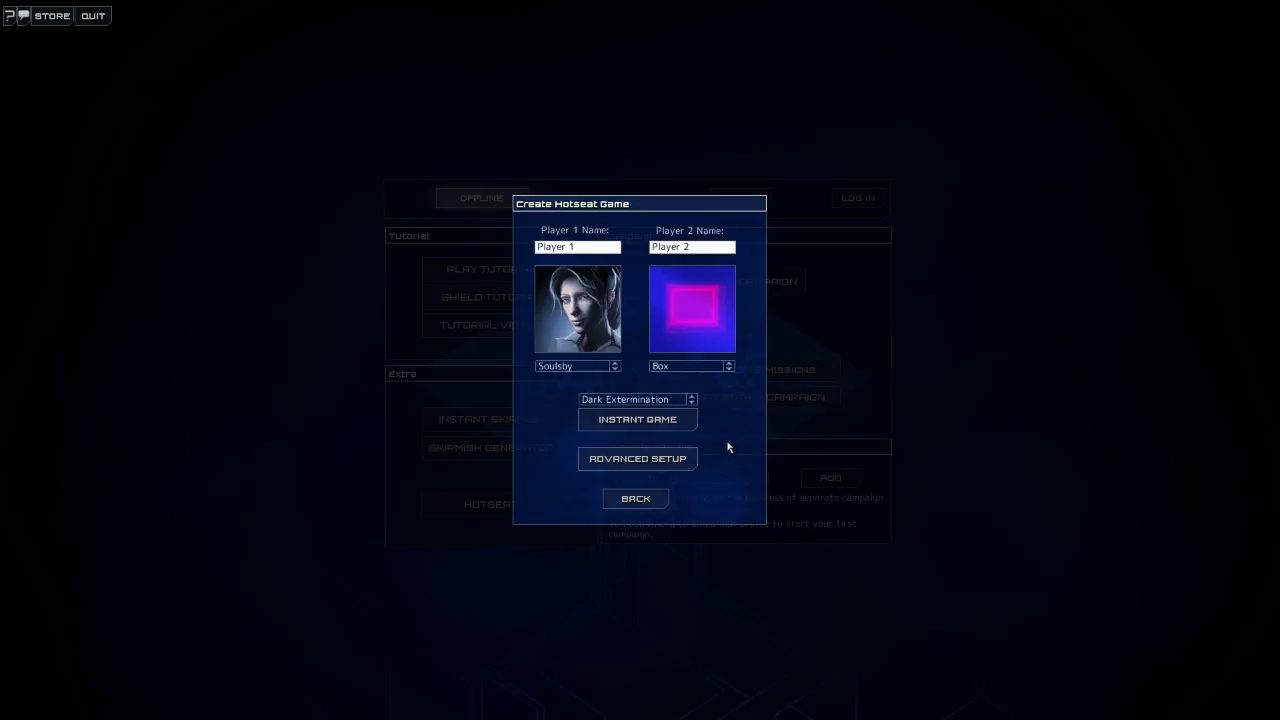
Make Smythe Player 1's character after trying Mananon, and select the default Player 1 name.
left_click(577, 362)
left_click(560, 541)
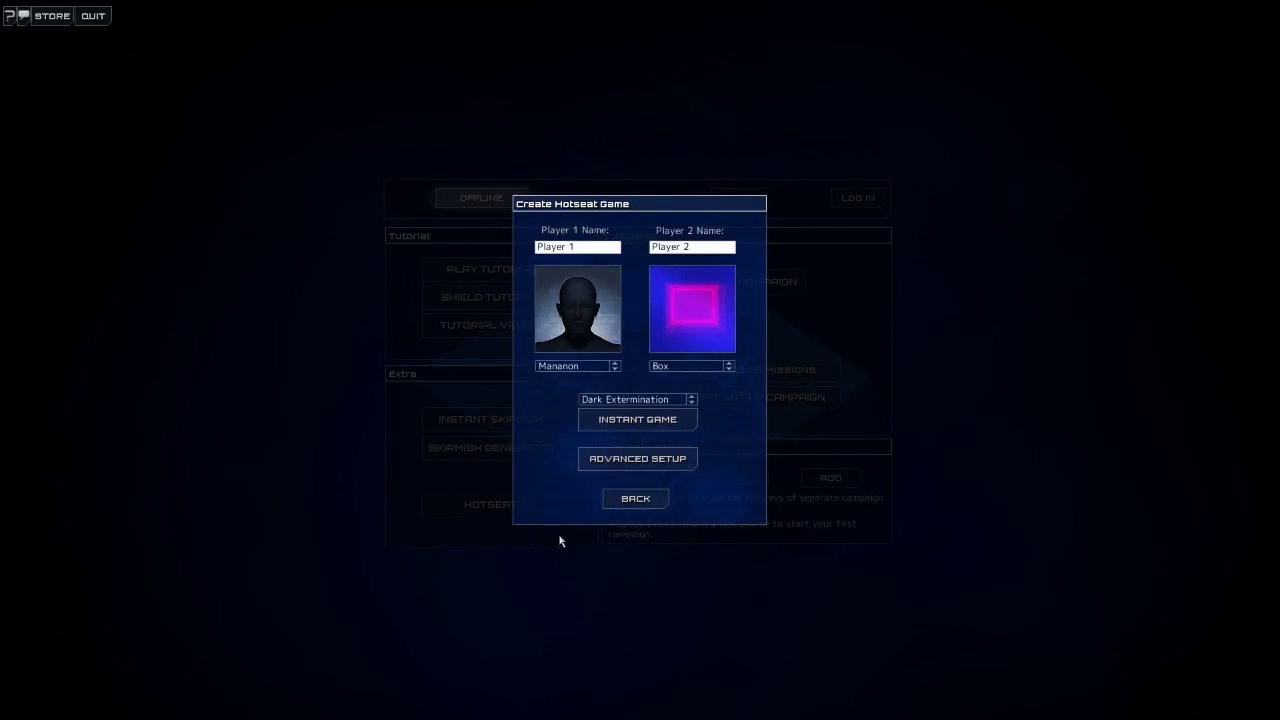
left_click(585, 368)
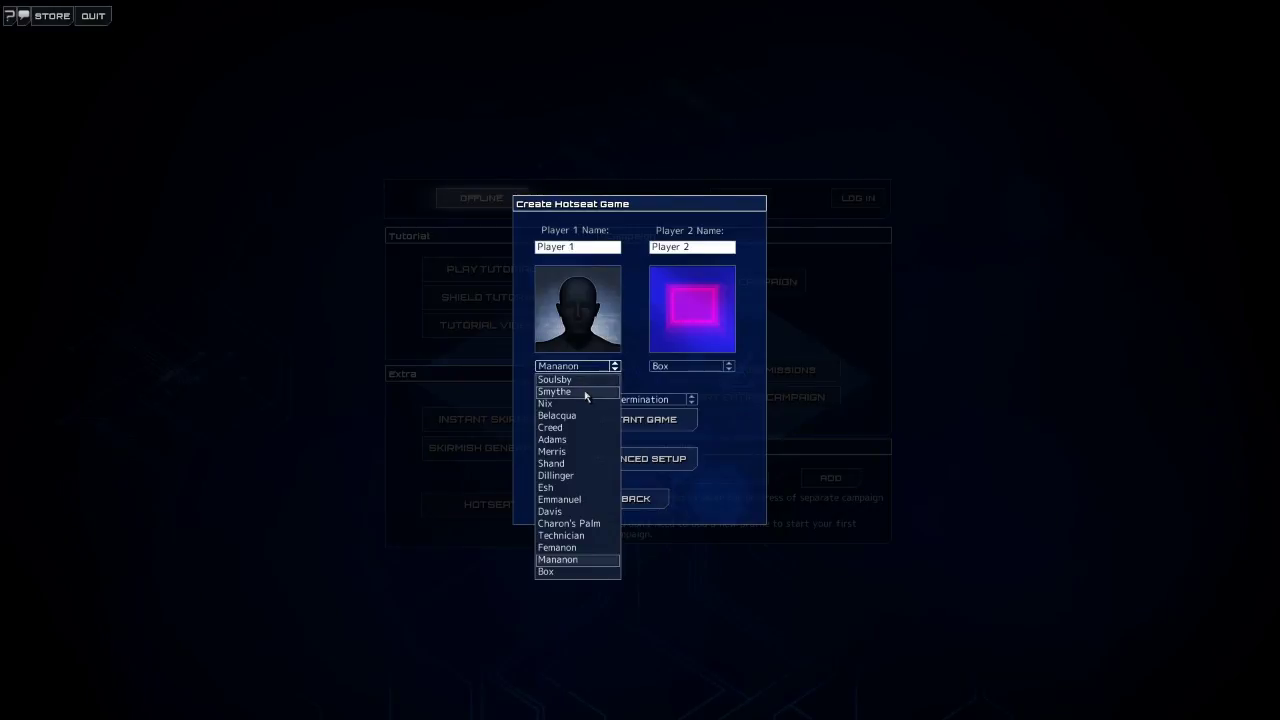
left_click(586, 391)
left_click(585, 366)
left_click_drag(590, 250, 477, 254)
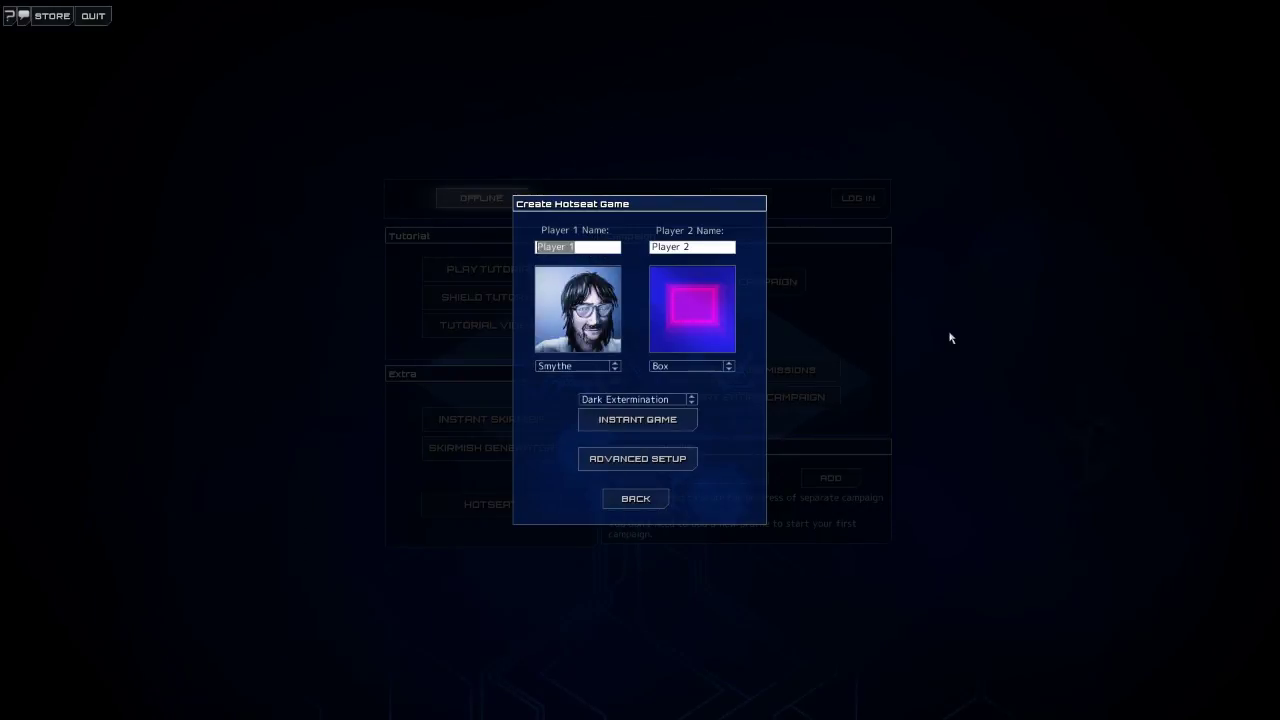
type("Mint")
type("L")
type("yz")
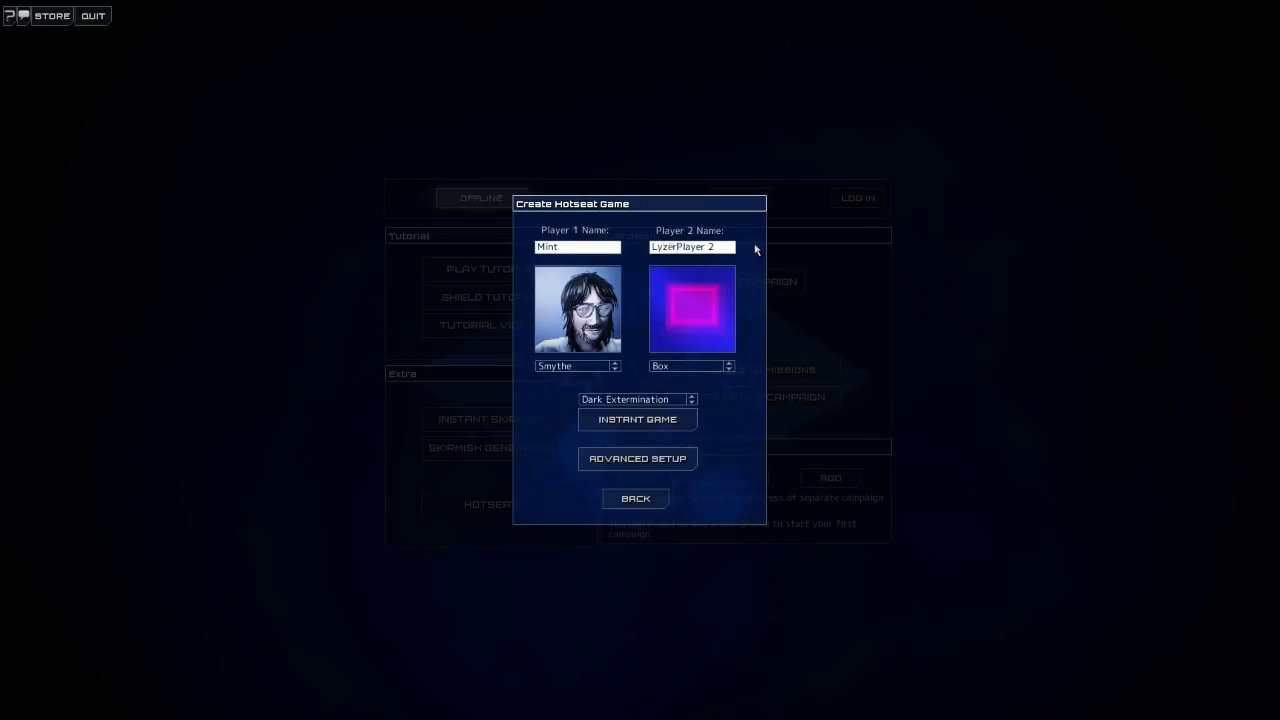
type("er")
Clear leftover default characters so the player names read Mint and Lyzen.
key("Delete")
type("n")
key("Delete")
key("Delete")
key("Delete")
key("BackSpace")
type("n")
Keep Dark Extermination as the map and bring up the Advanced Setup warning.
left_click(683, 400)
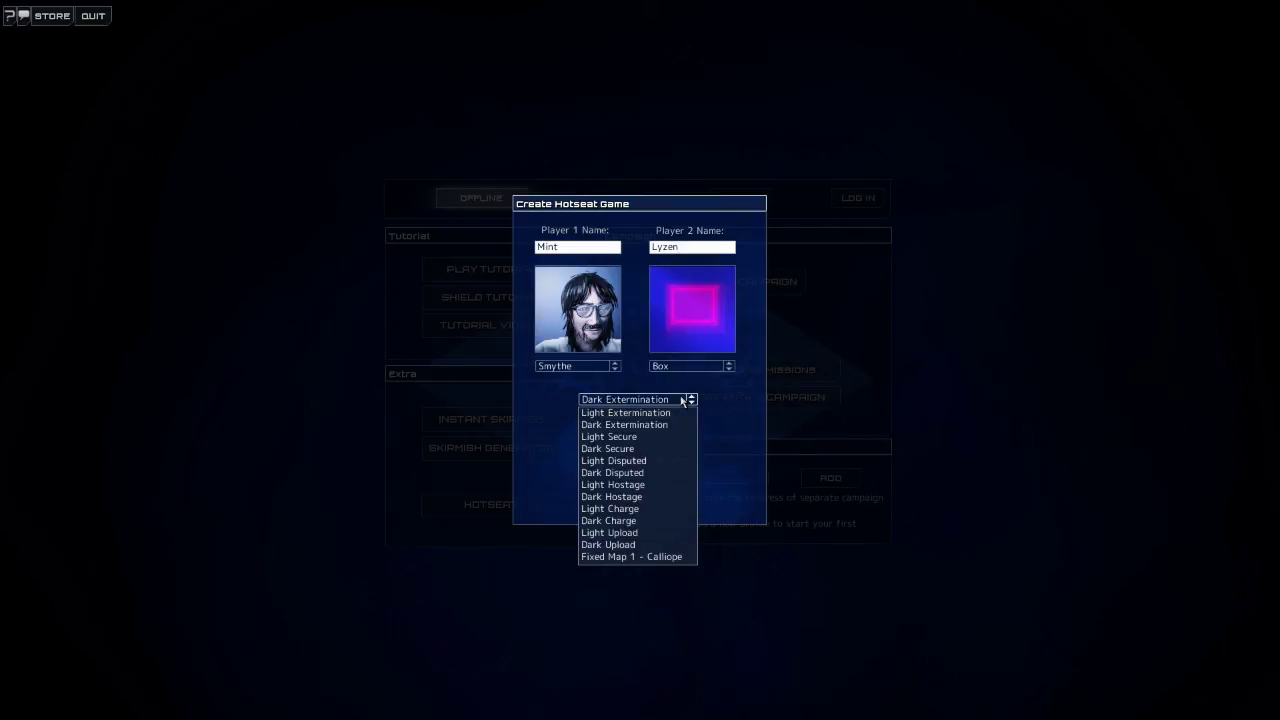
left_click(743, 430)
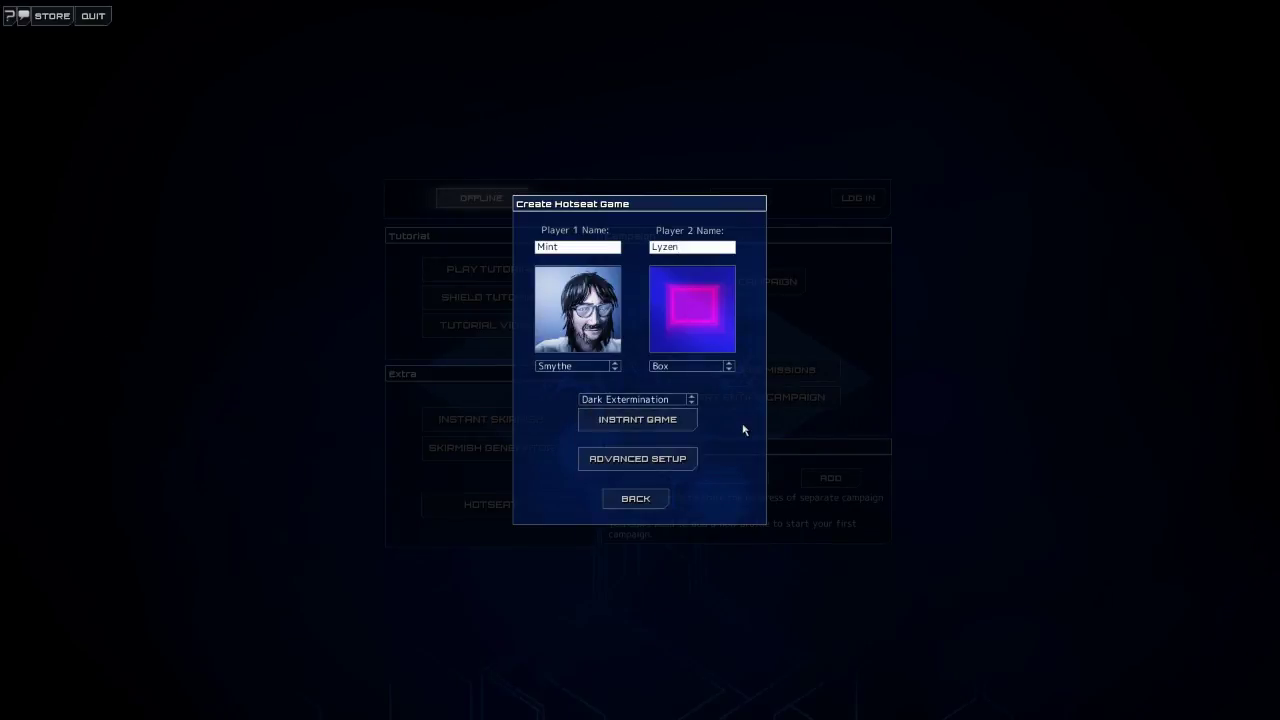
left_click(661, 456)
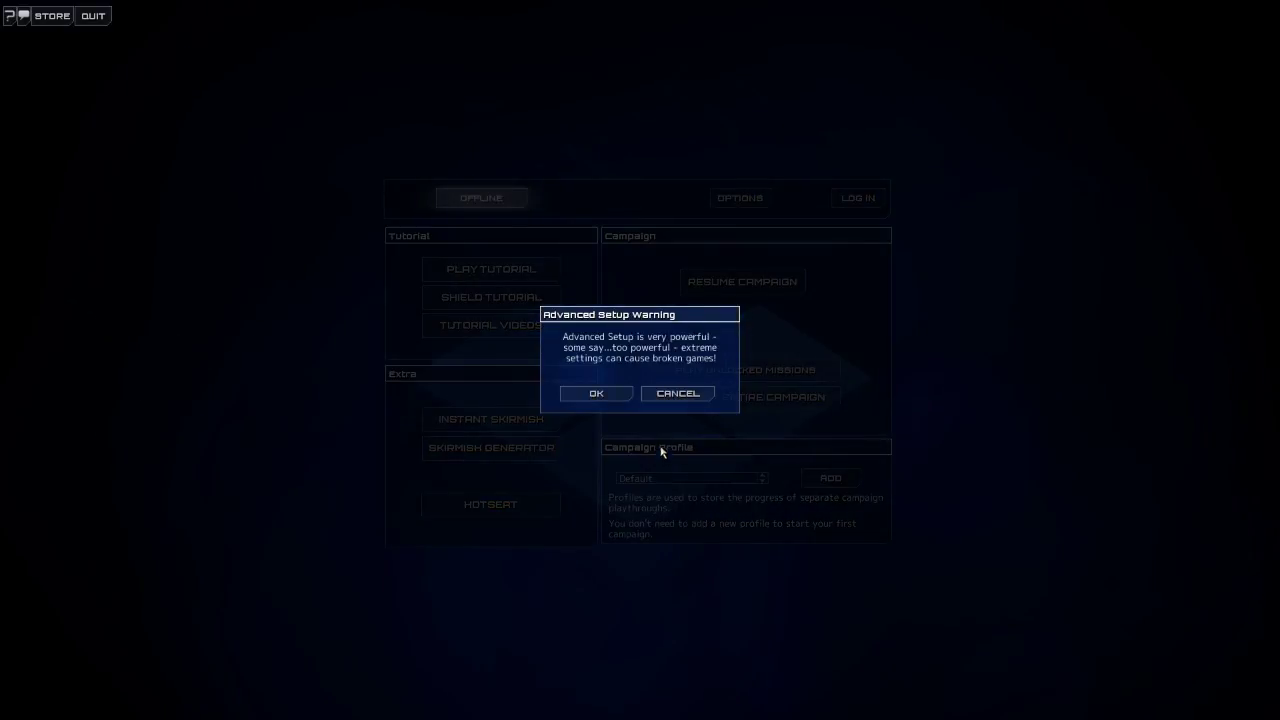